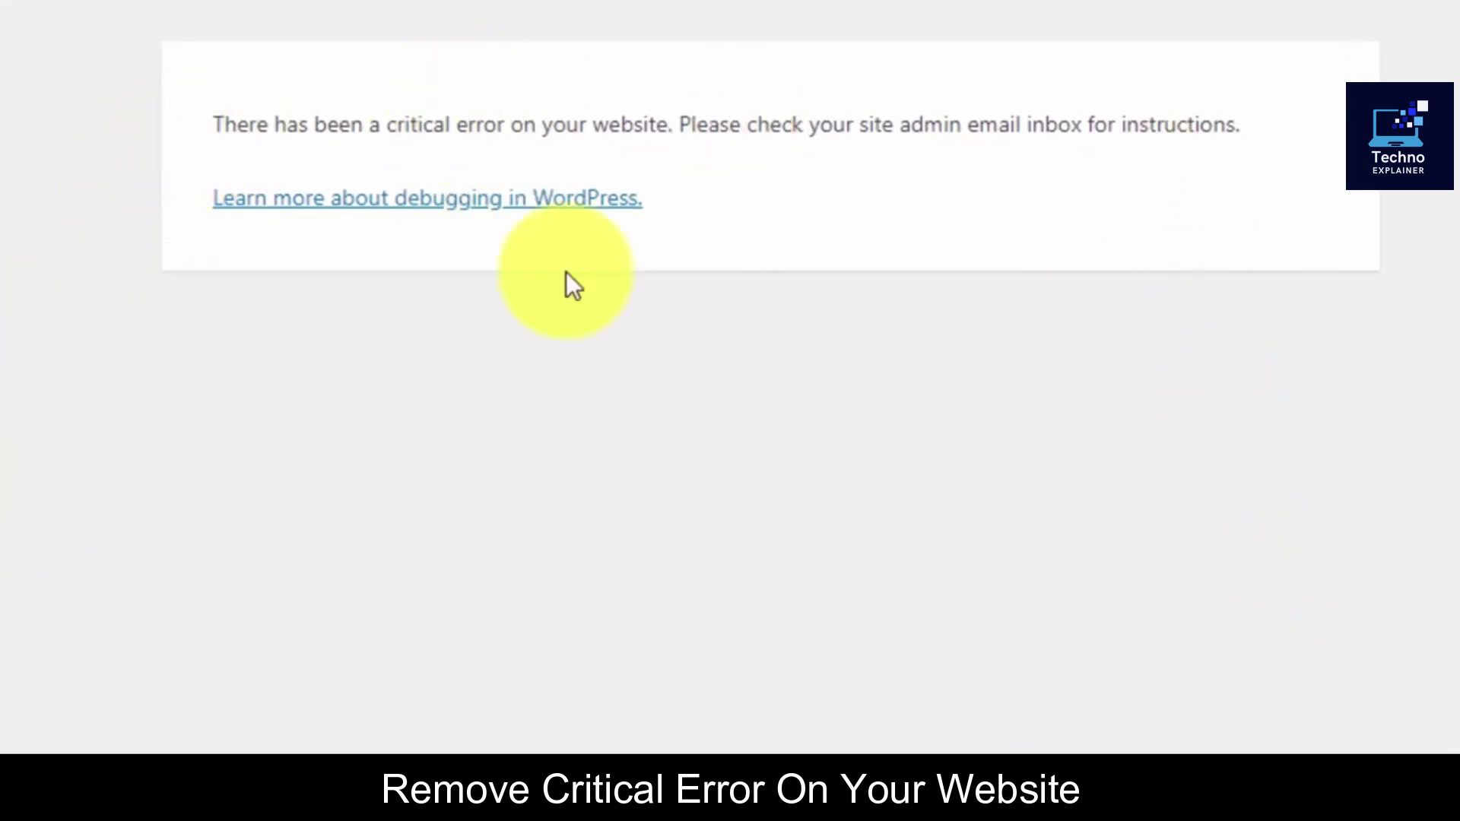
Remove wp-admin/ from the address to load /wp/, confirm it shows the same critical error, and switch to cPanel.
click(129, 90)
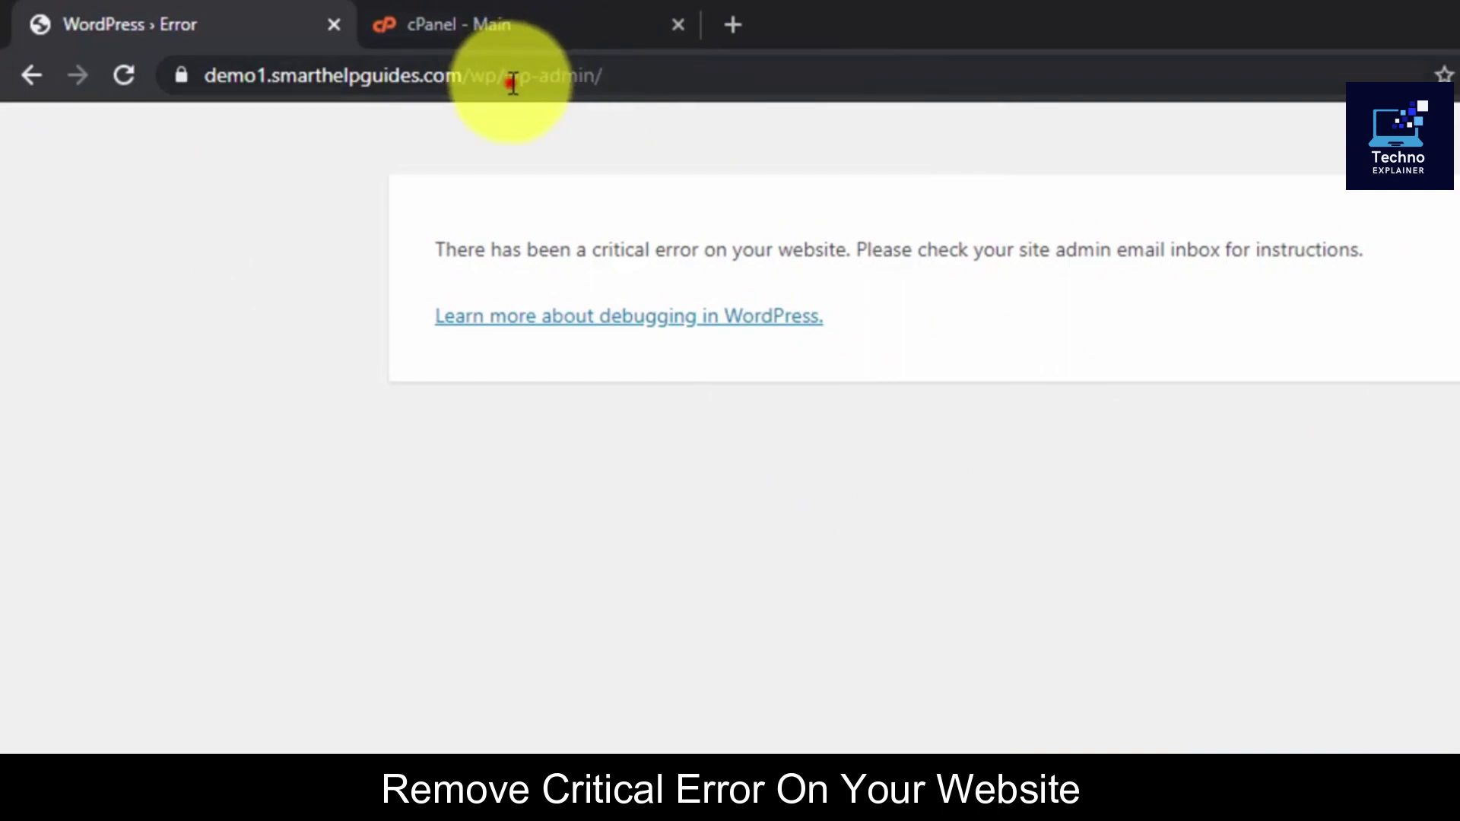
drag(507, 78, 861, 110)
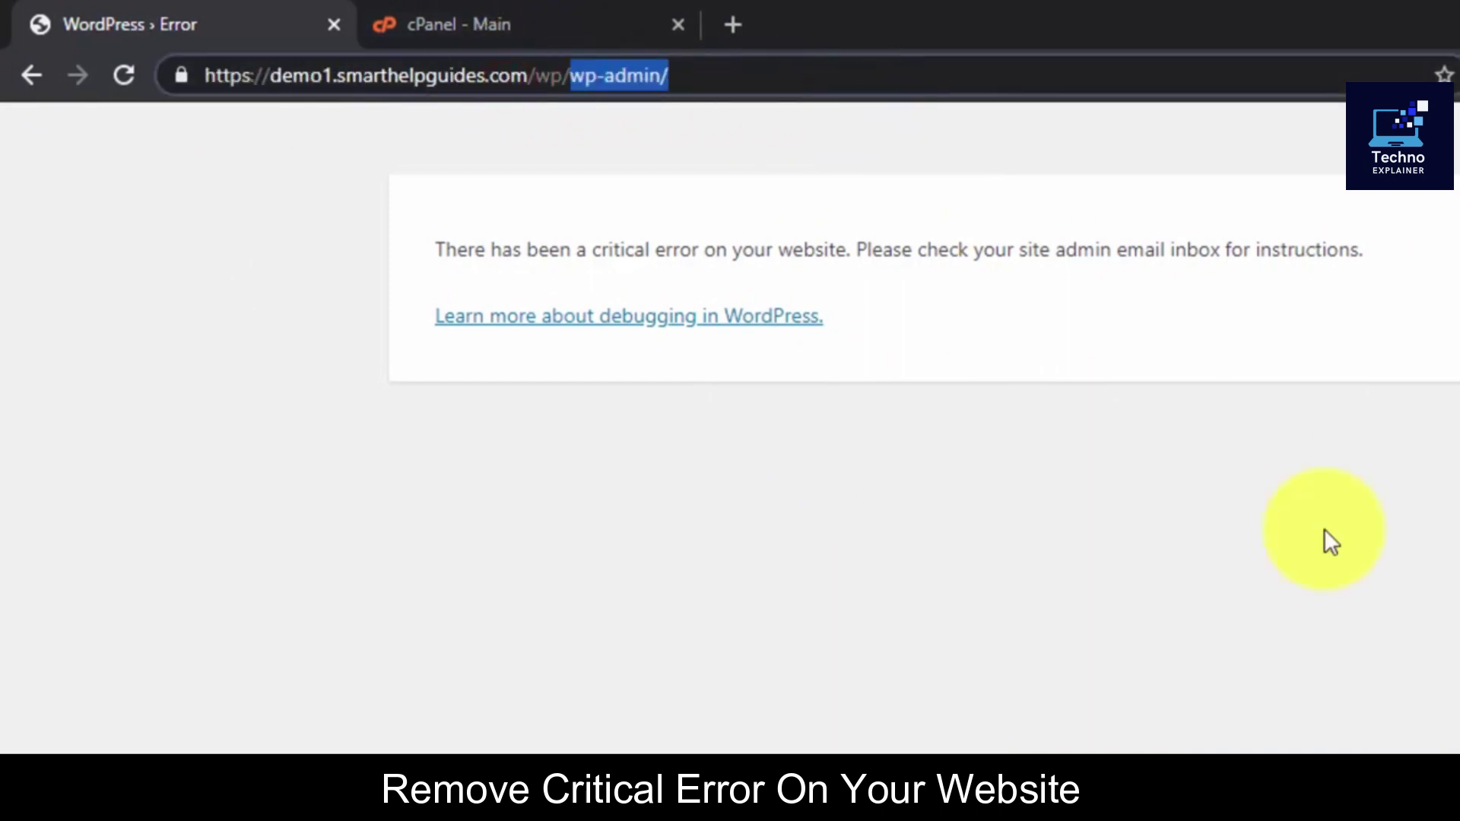
key(BackSpace)
key(Return)
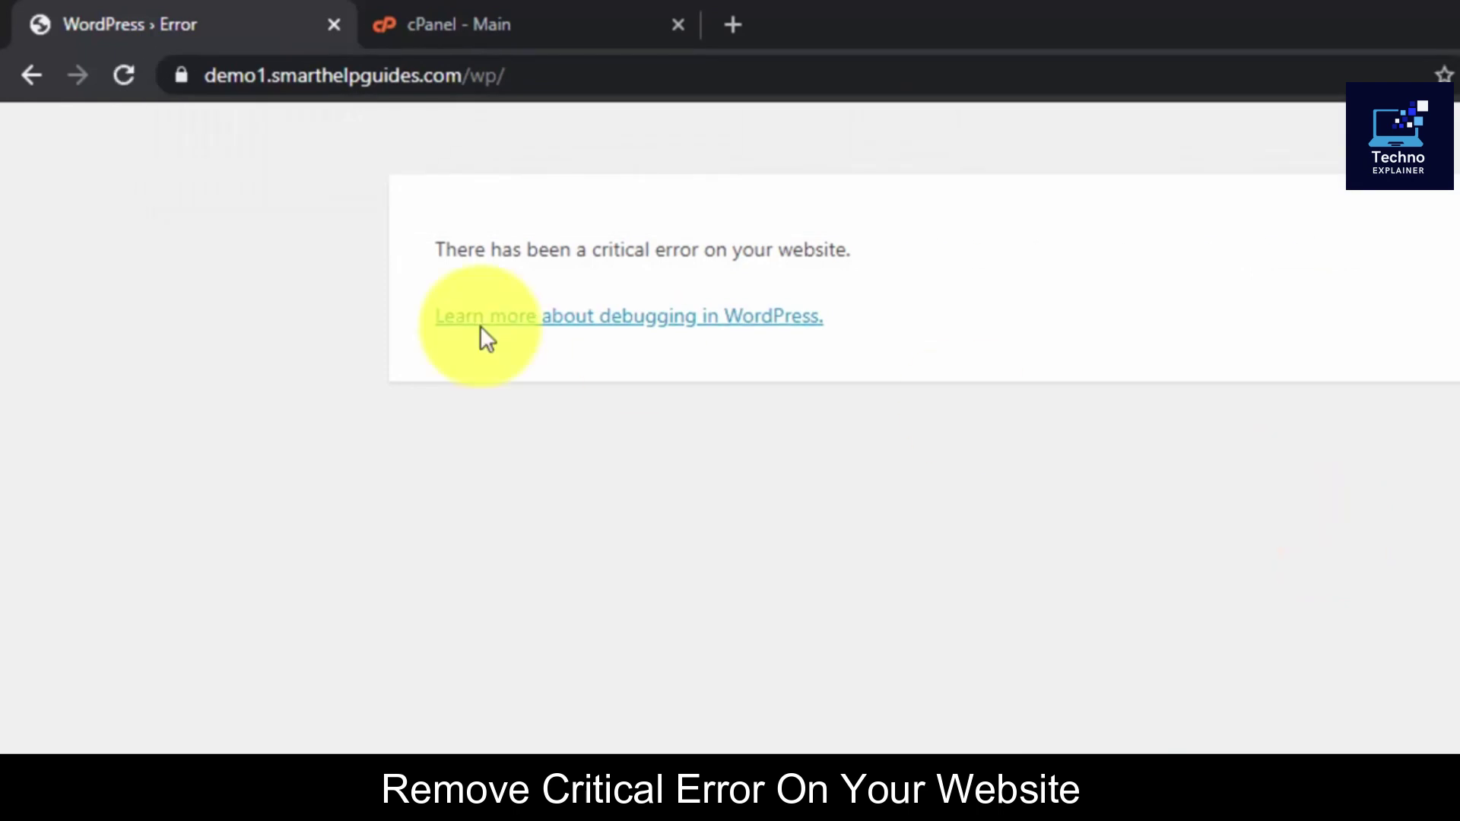
drag(443, 251, 908, 412)
click(906, 413)
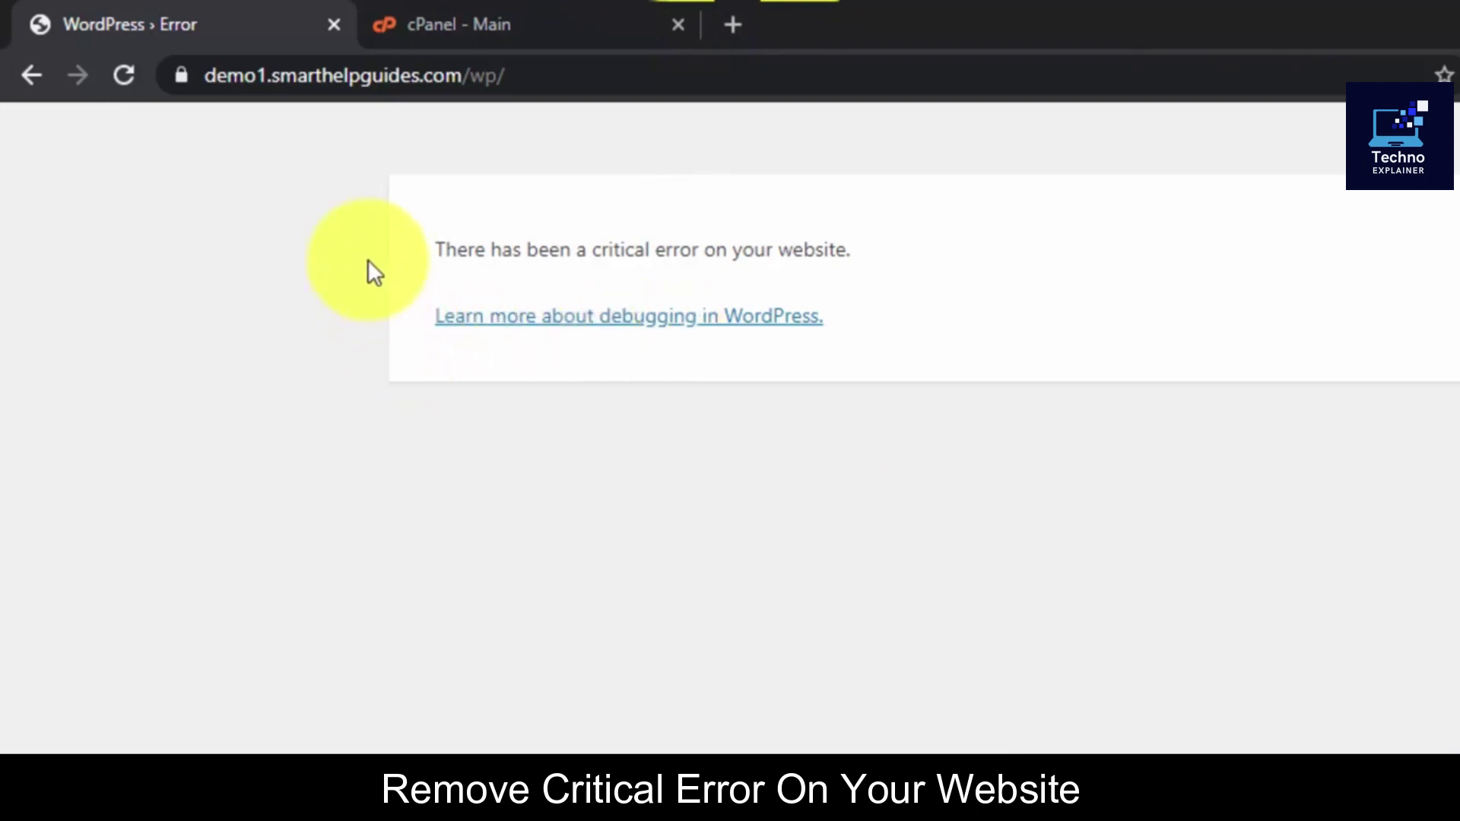
click(424, 6)
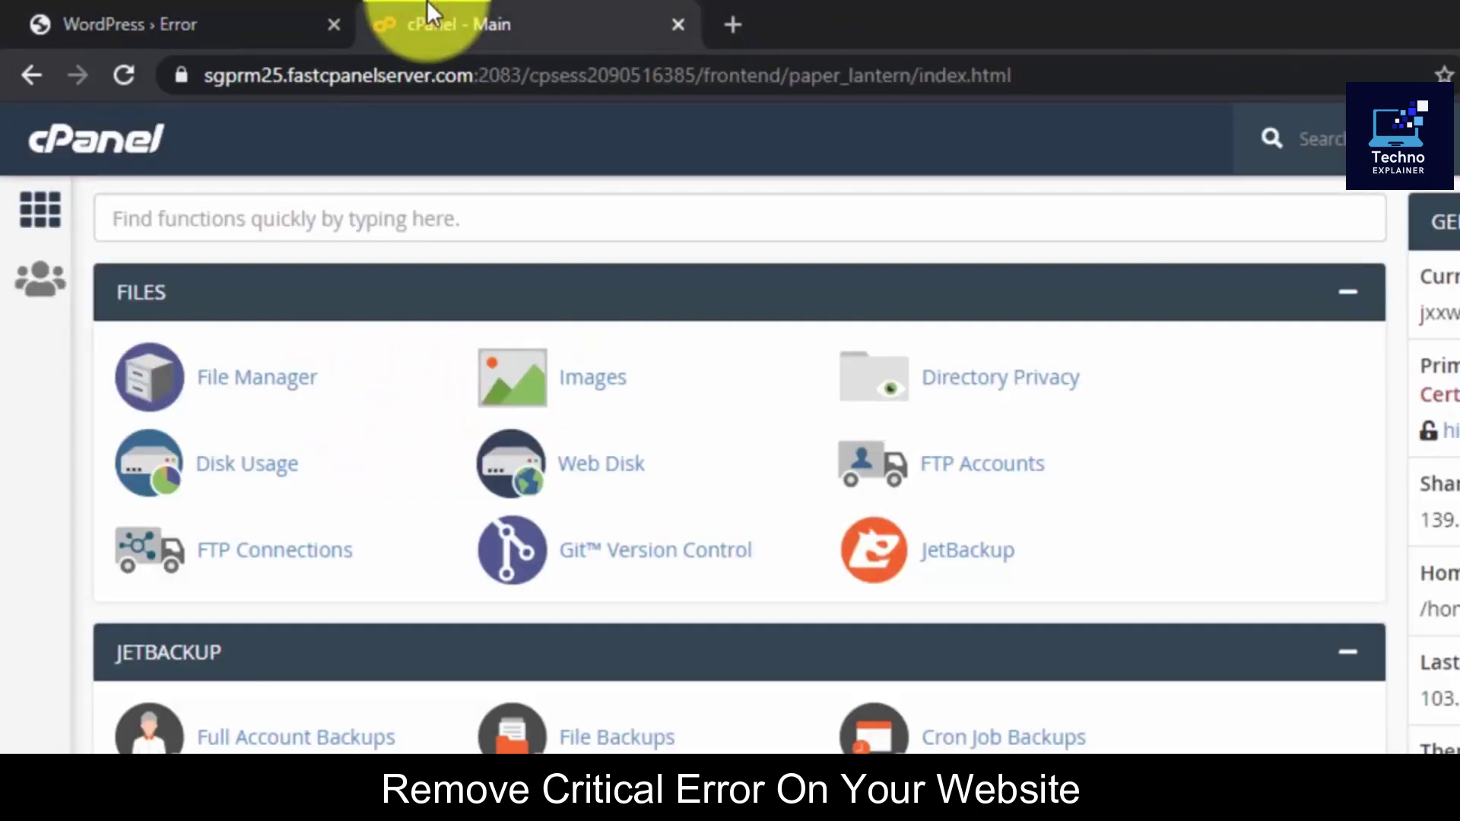
Switch back to the WordPress tab showing the /wp/ critical error.
click(299, 6)
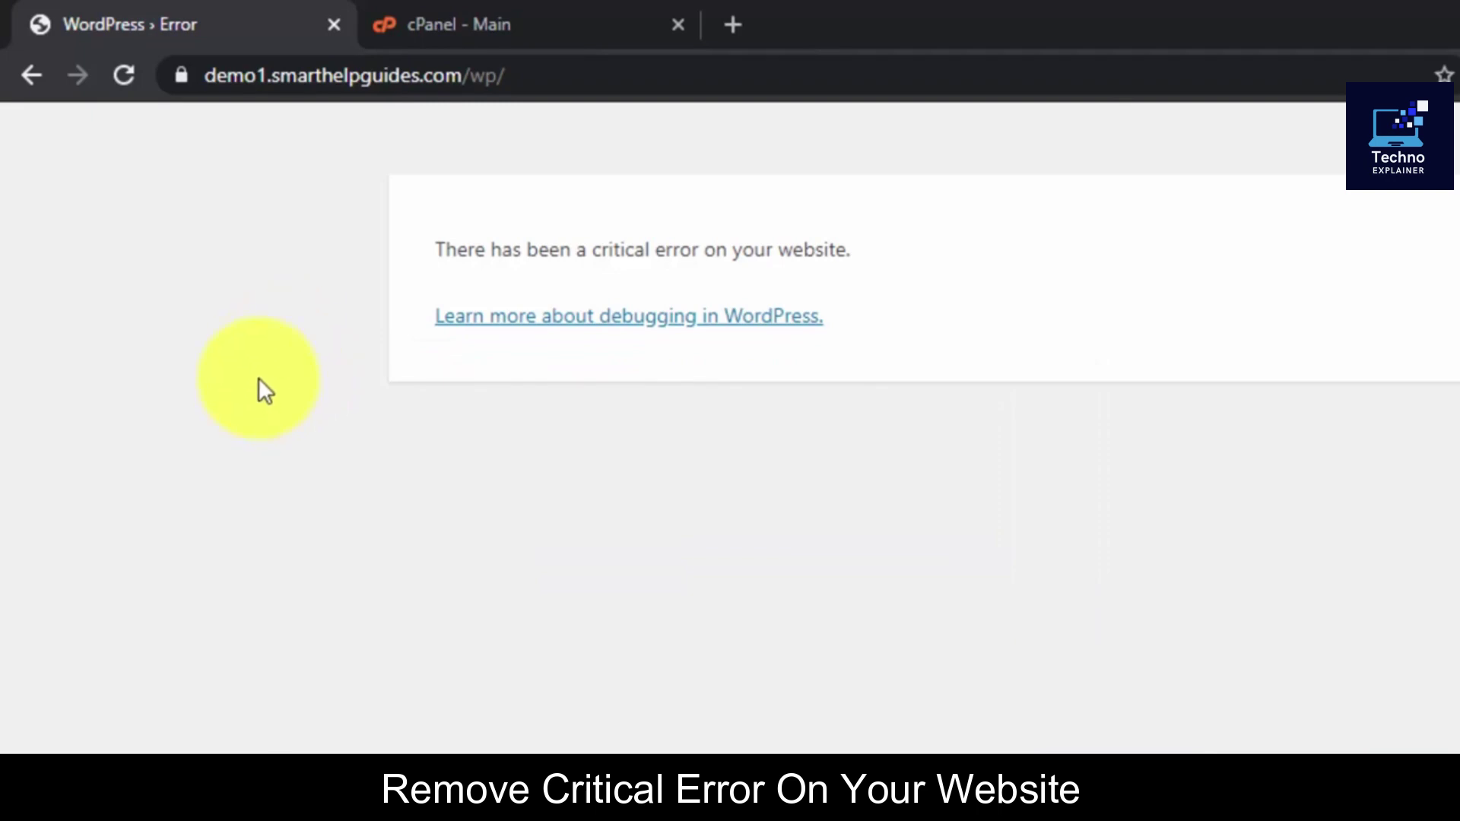
Append wp-admin to the /wp/ address, see the critical error again, and return to cPanel.
click(593, 75)
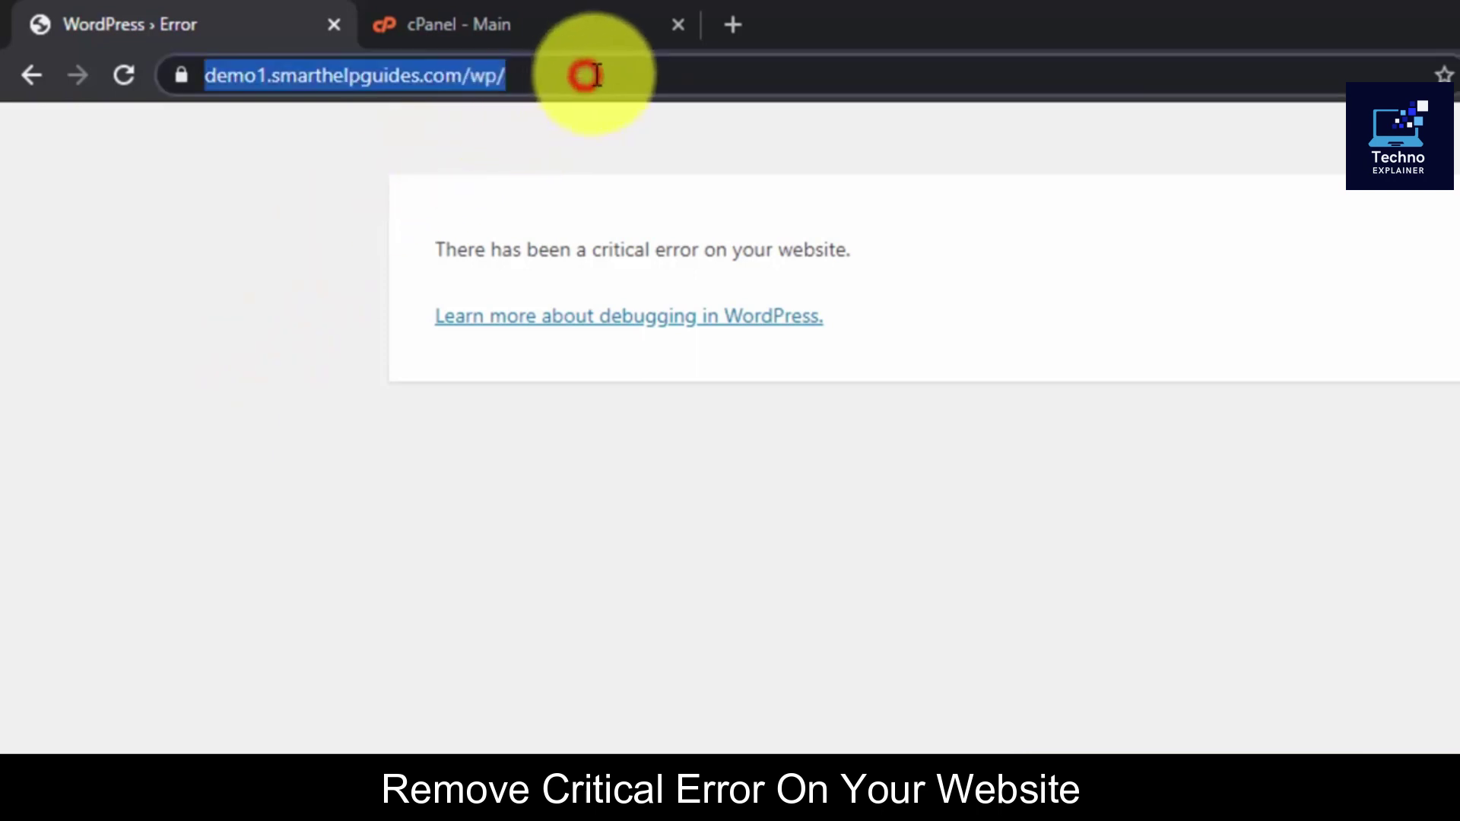
click(597, 75)
text(q)
key(BackSpace)
text(wp)
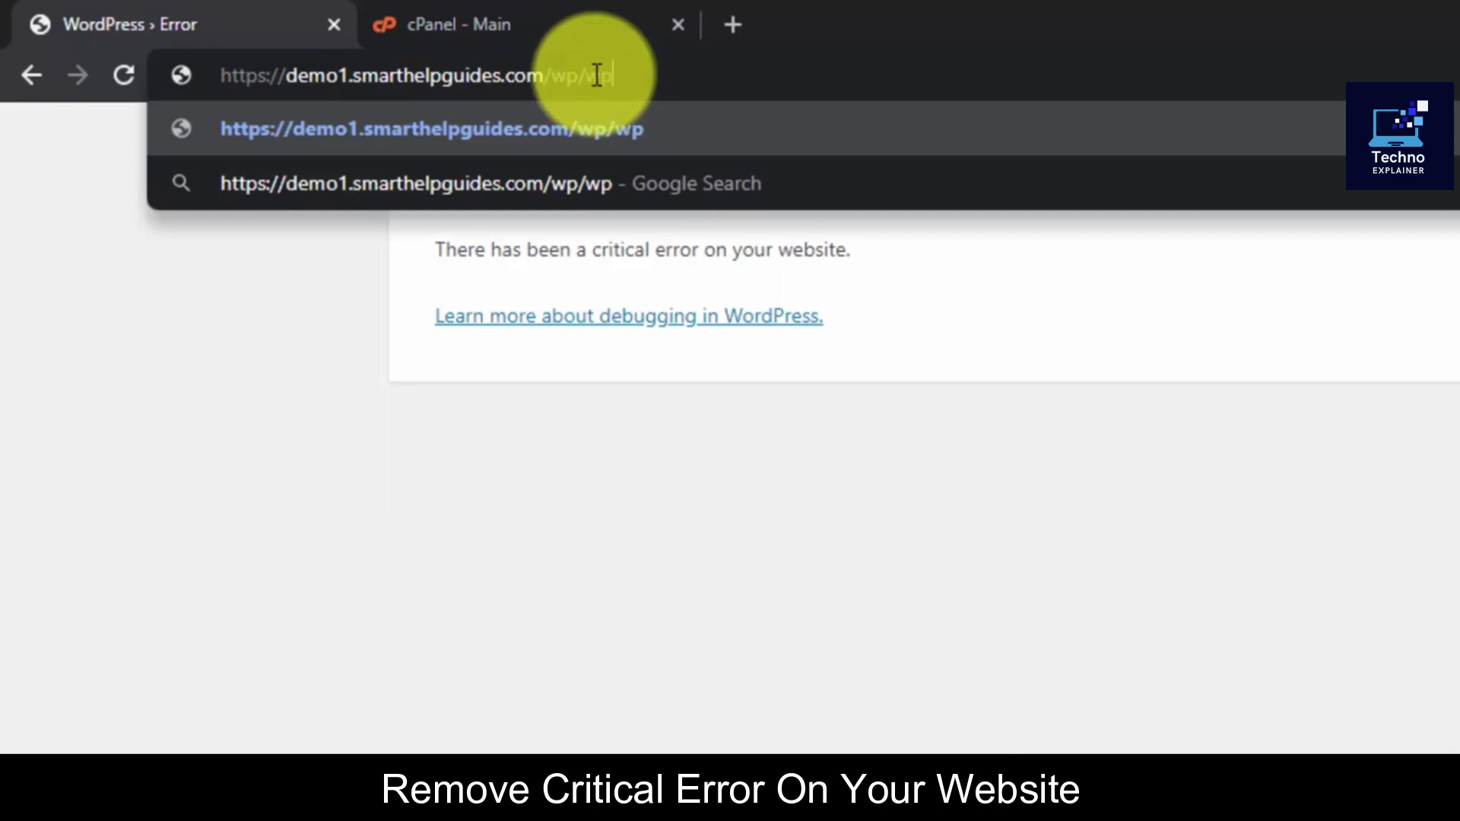
text(-admin)
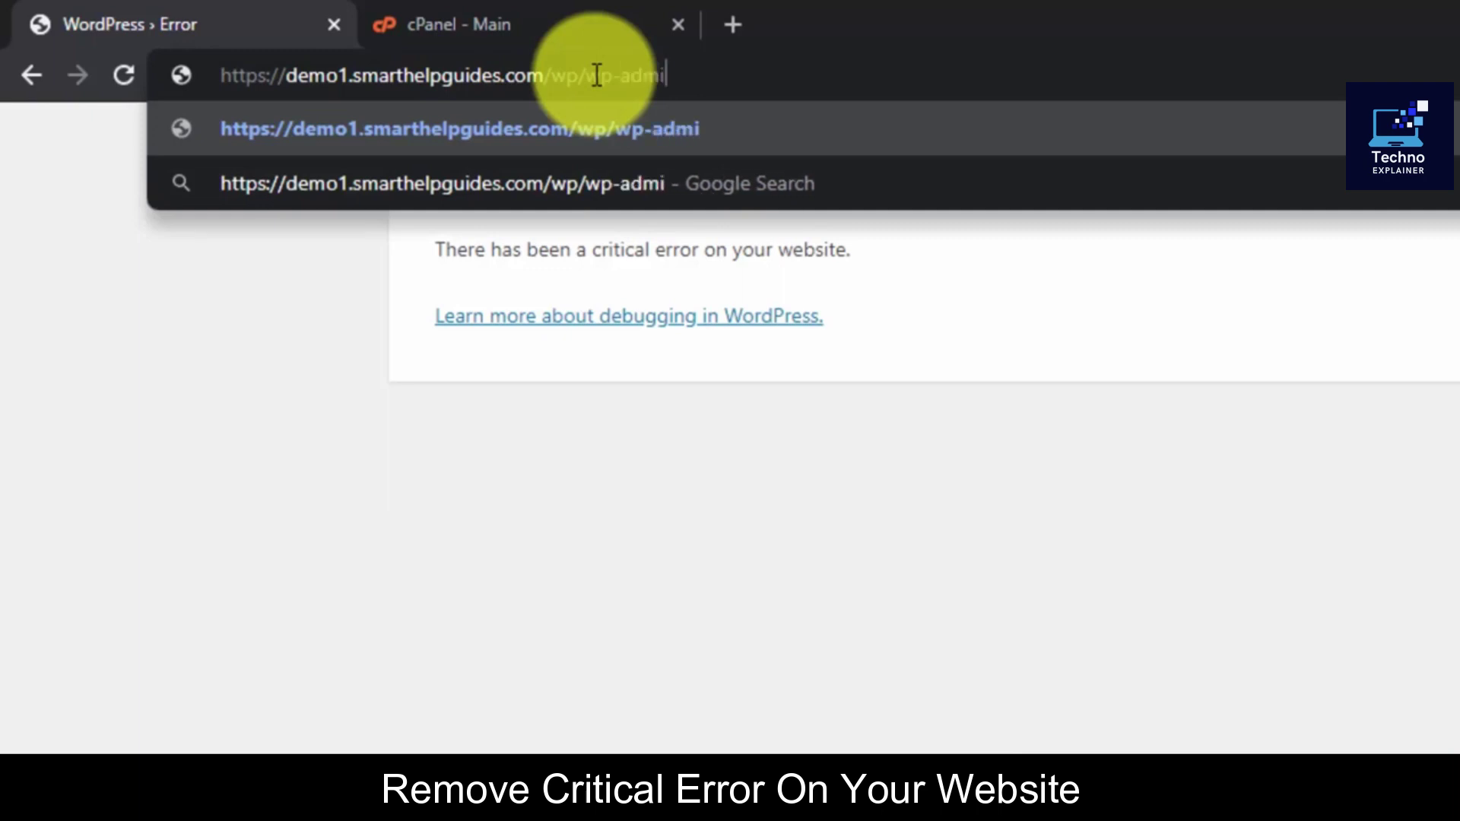
key(Return)
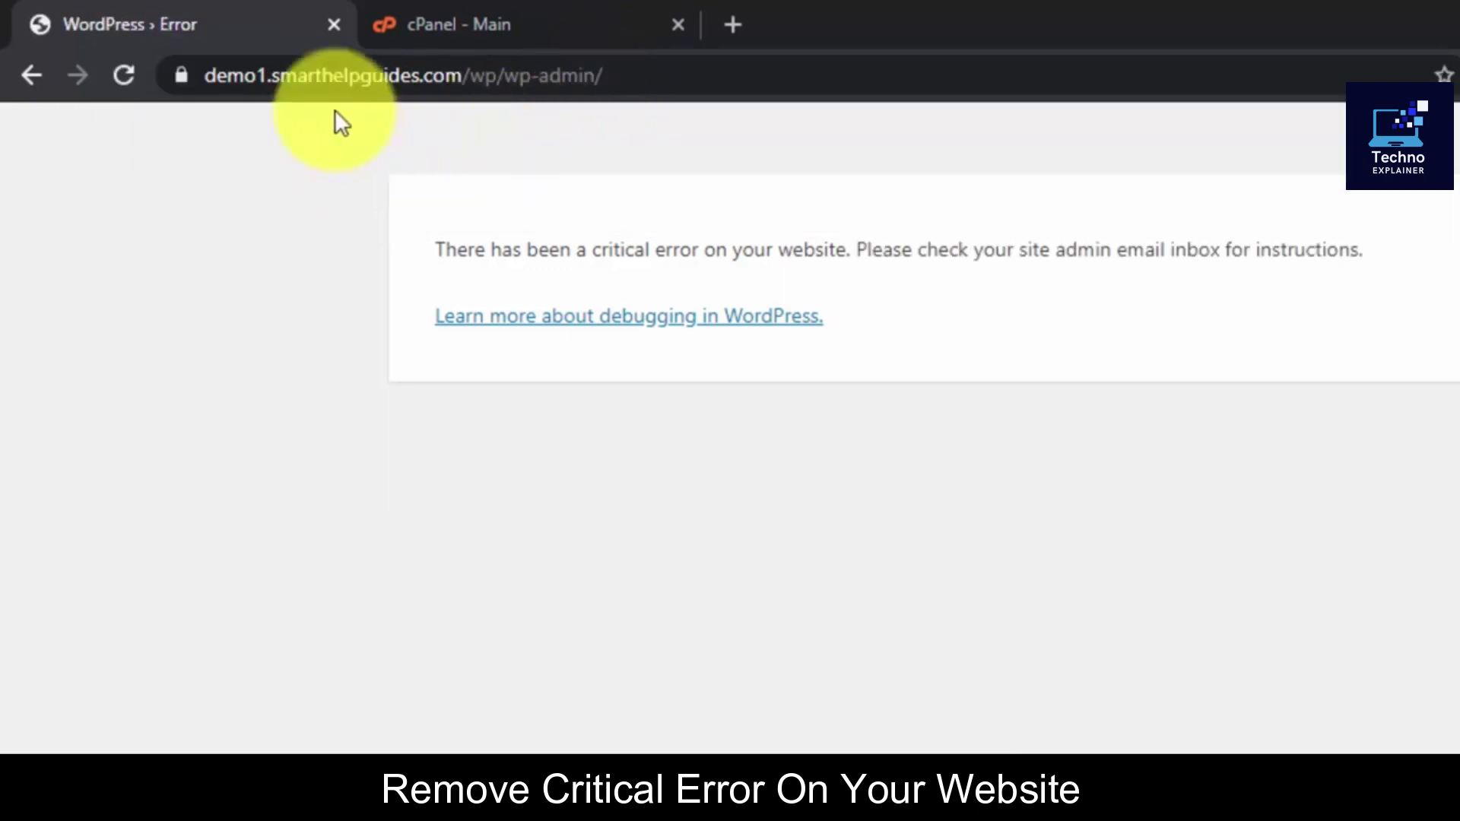
click(475, 4)
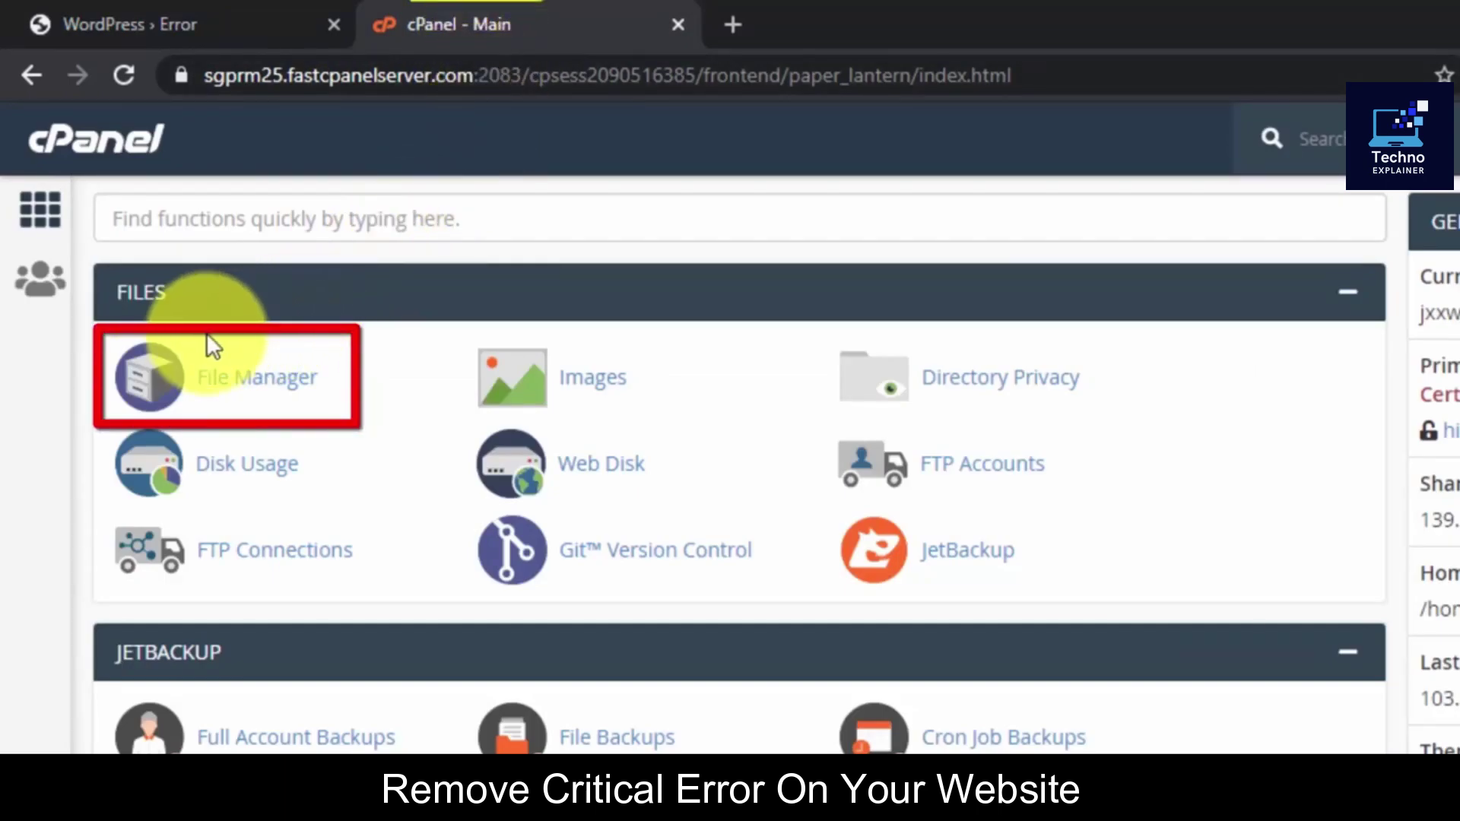
In File Manager, navigate public_html › demoshgone › wp to reach the site's error_log.
click(239, 371)
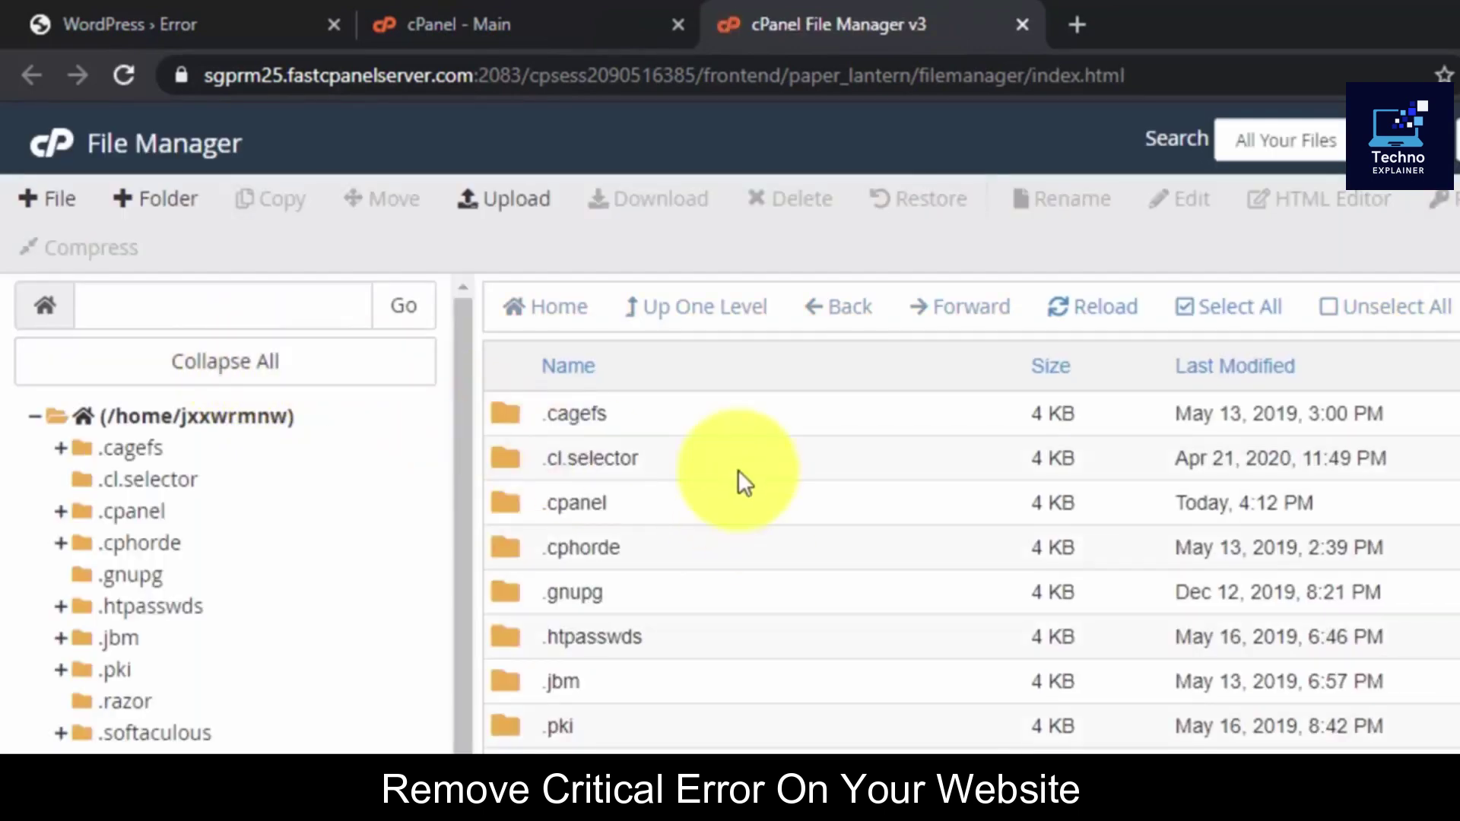
scroll(208, 566, down, 3)
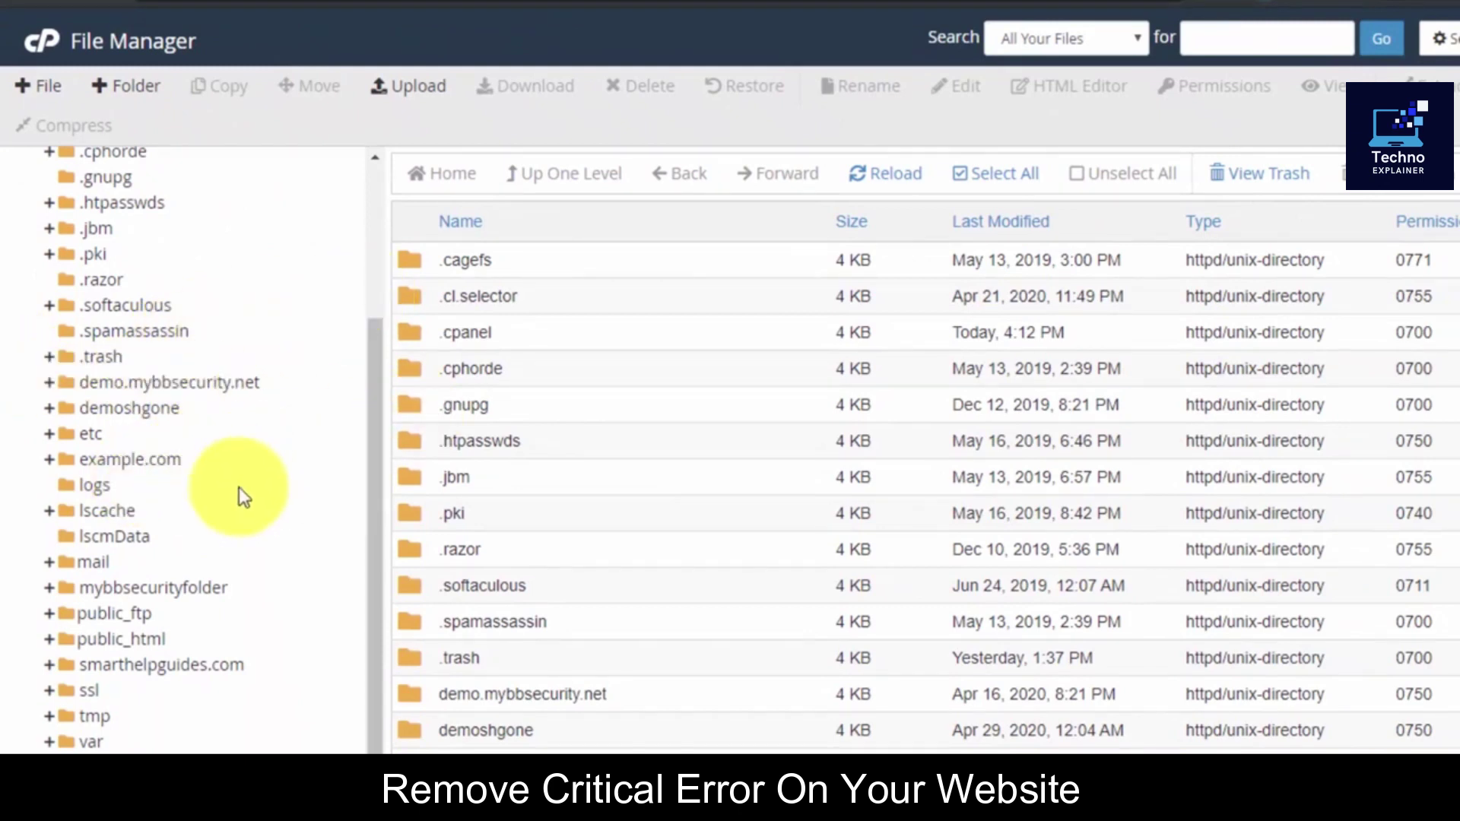
scroll(735, 643, down, 6)
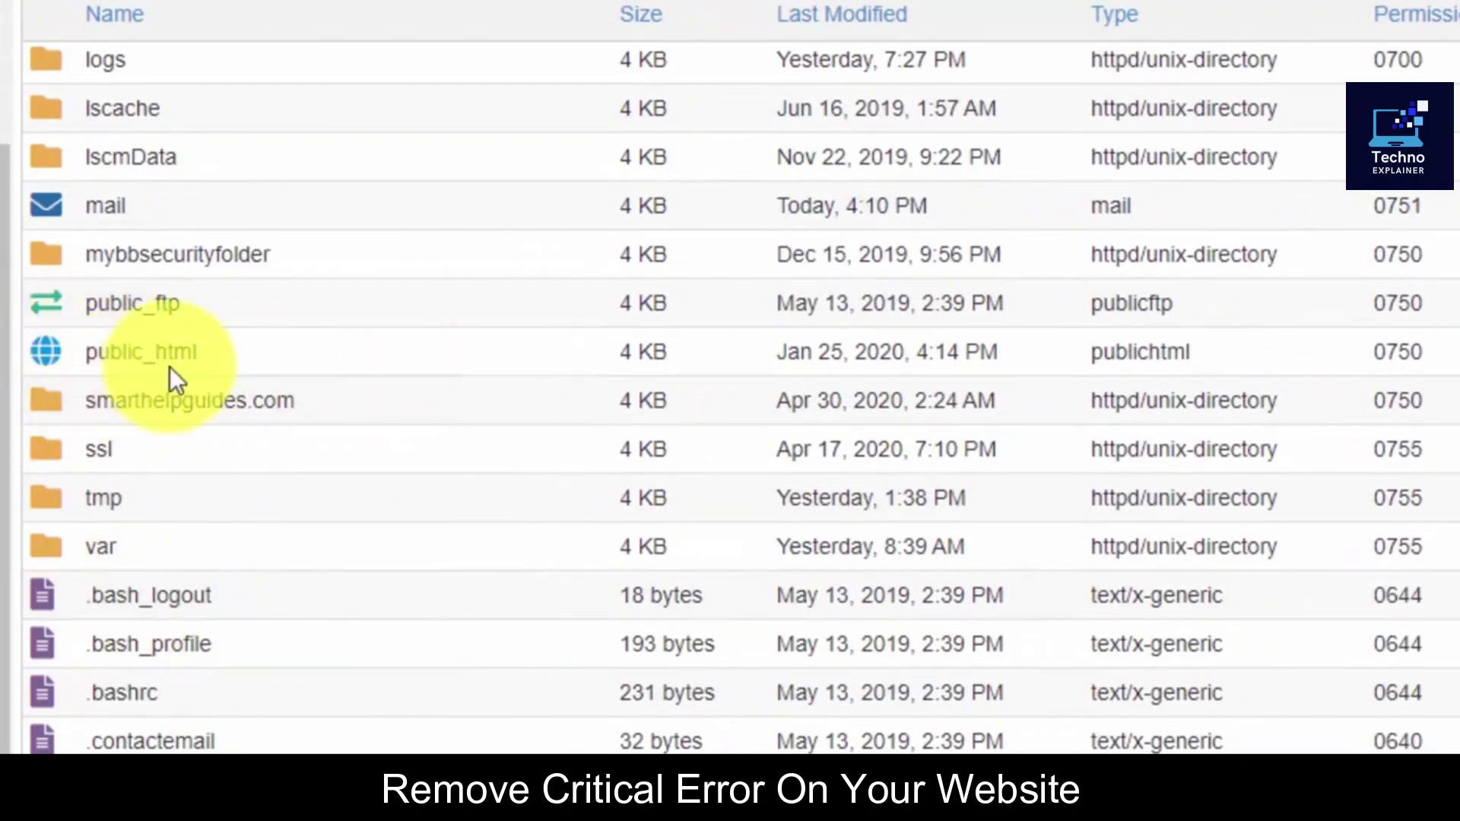
click(144, 356)
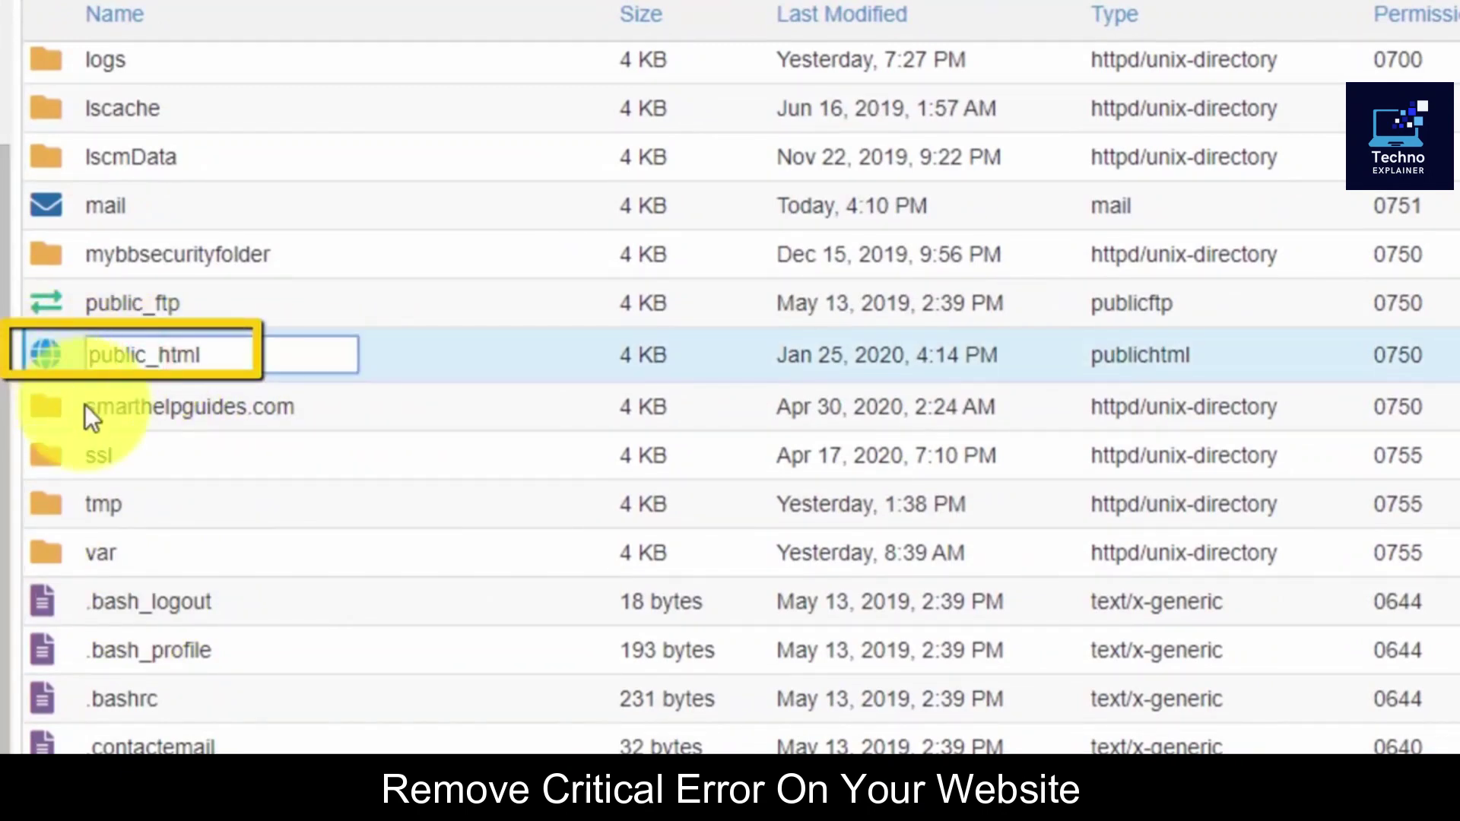
click(318, 445)
double_click(47, 363)
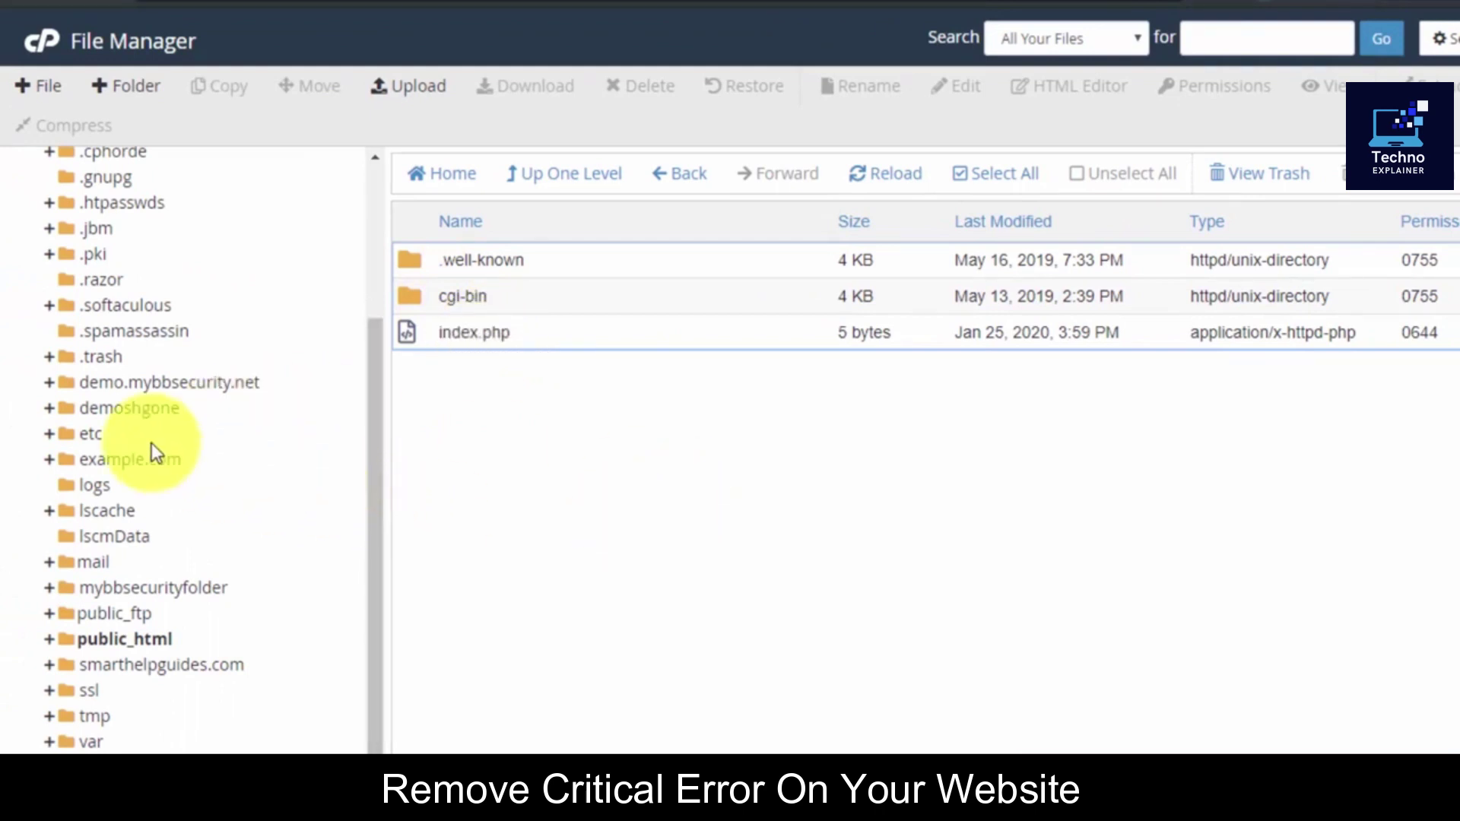
click(156, 415)
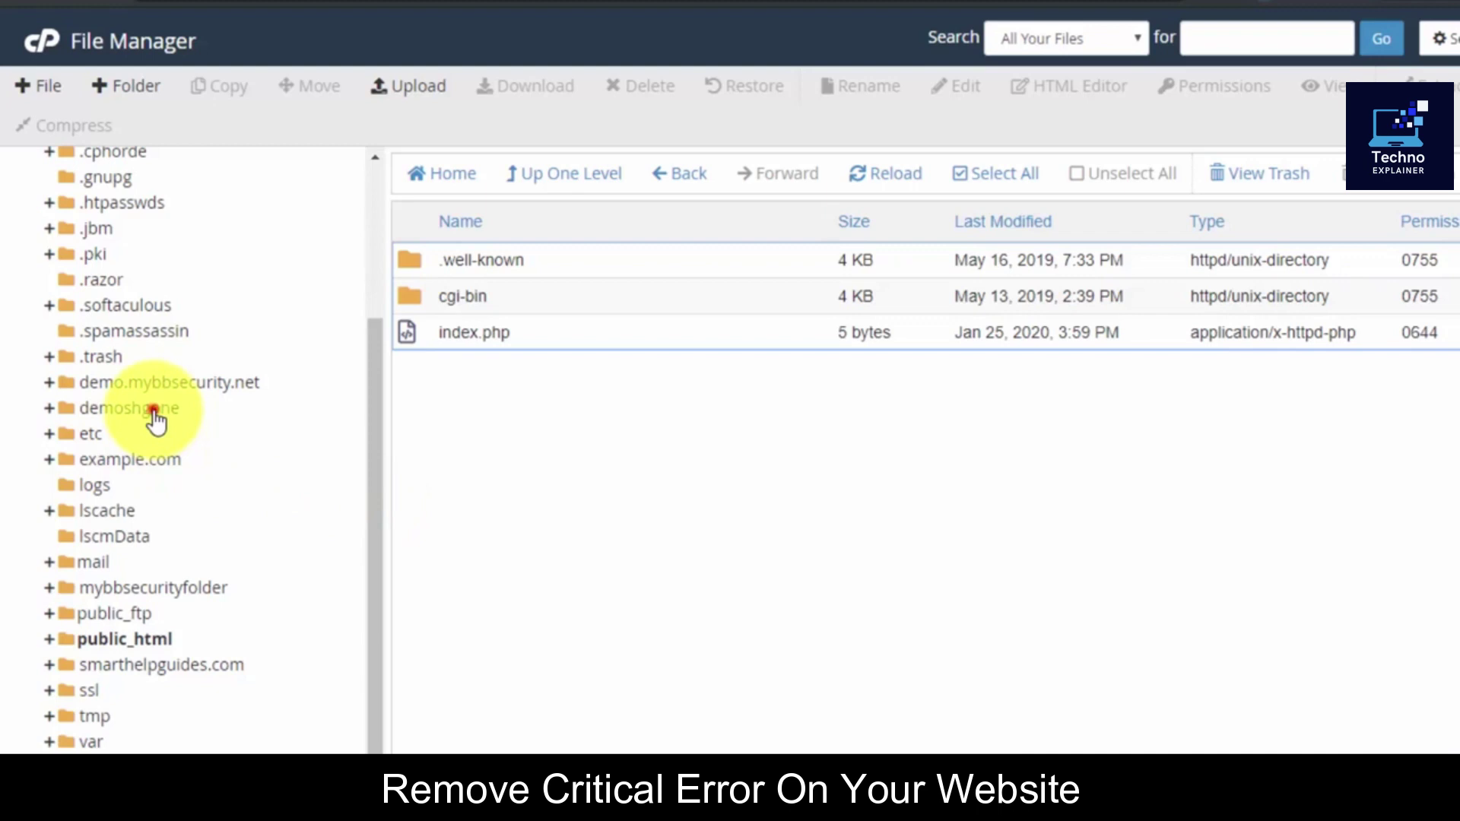
click(498, 450)
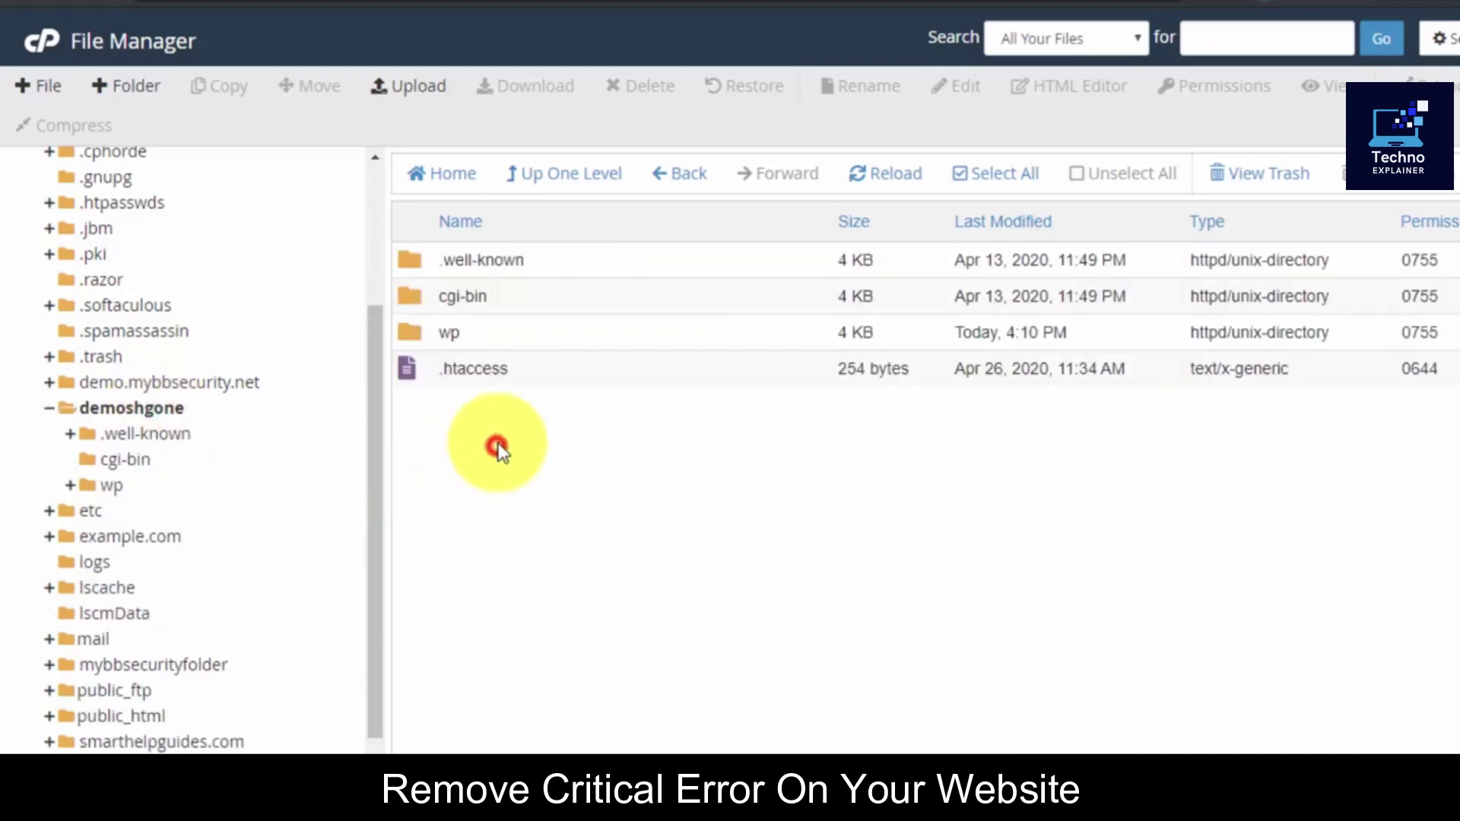
double_click(417, 337)
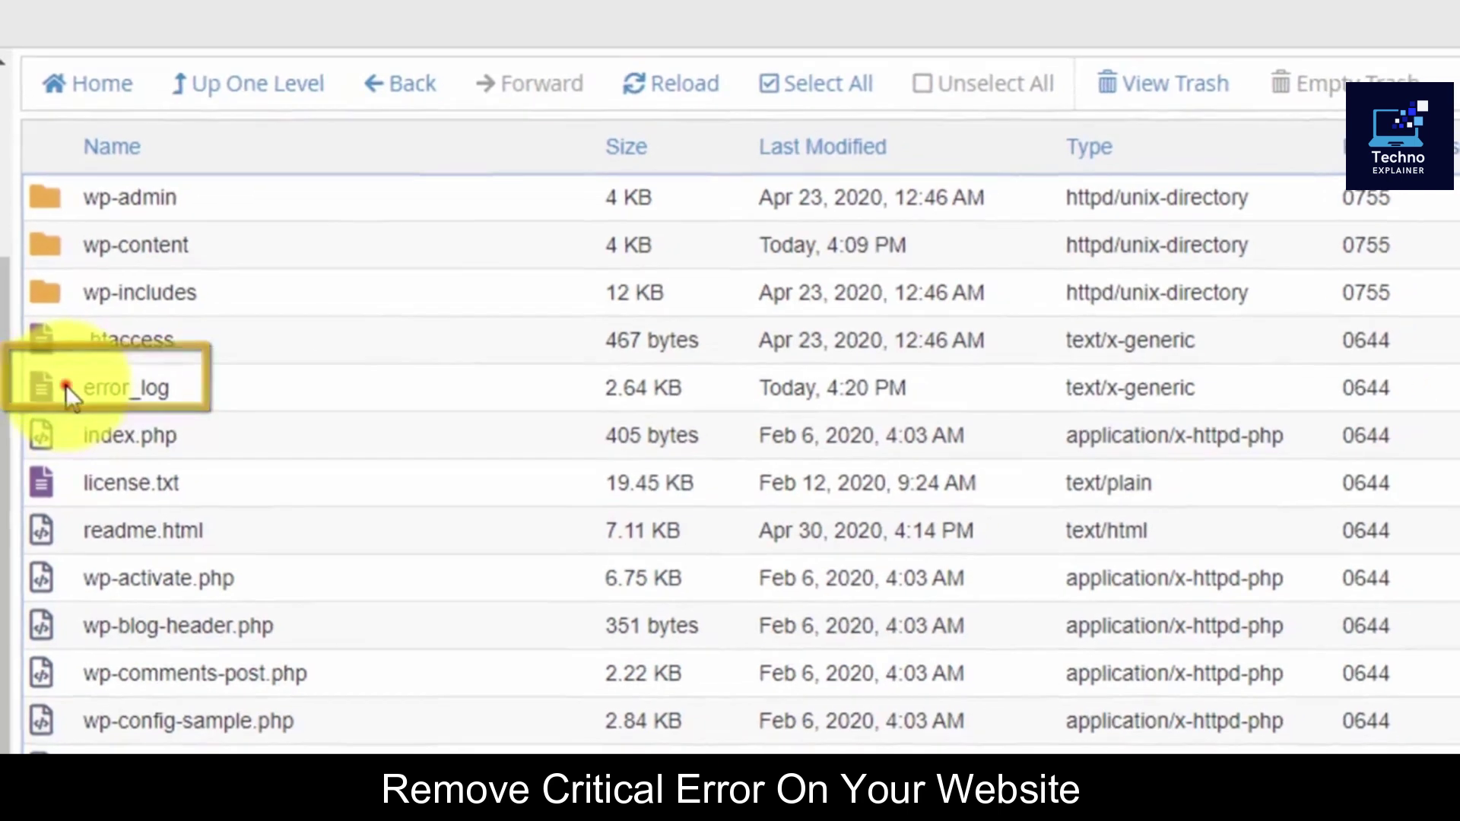
Open the wp folder's error_log in the file viewer.
click(67, 374)
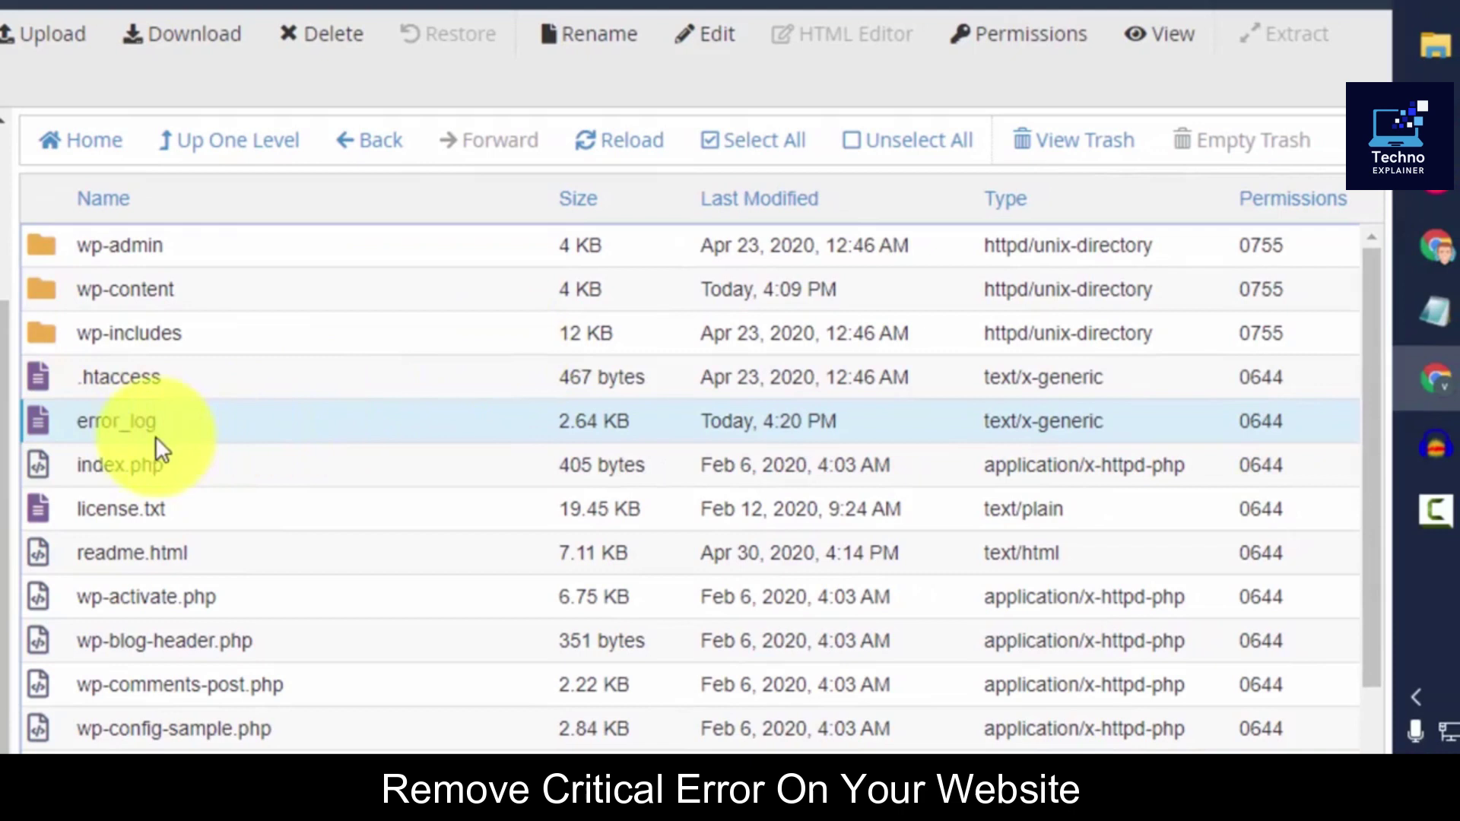
click(1166, 44)
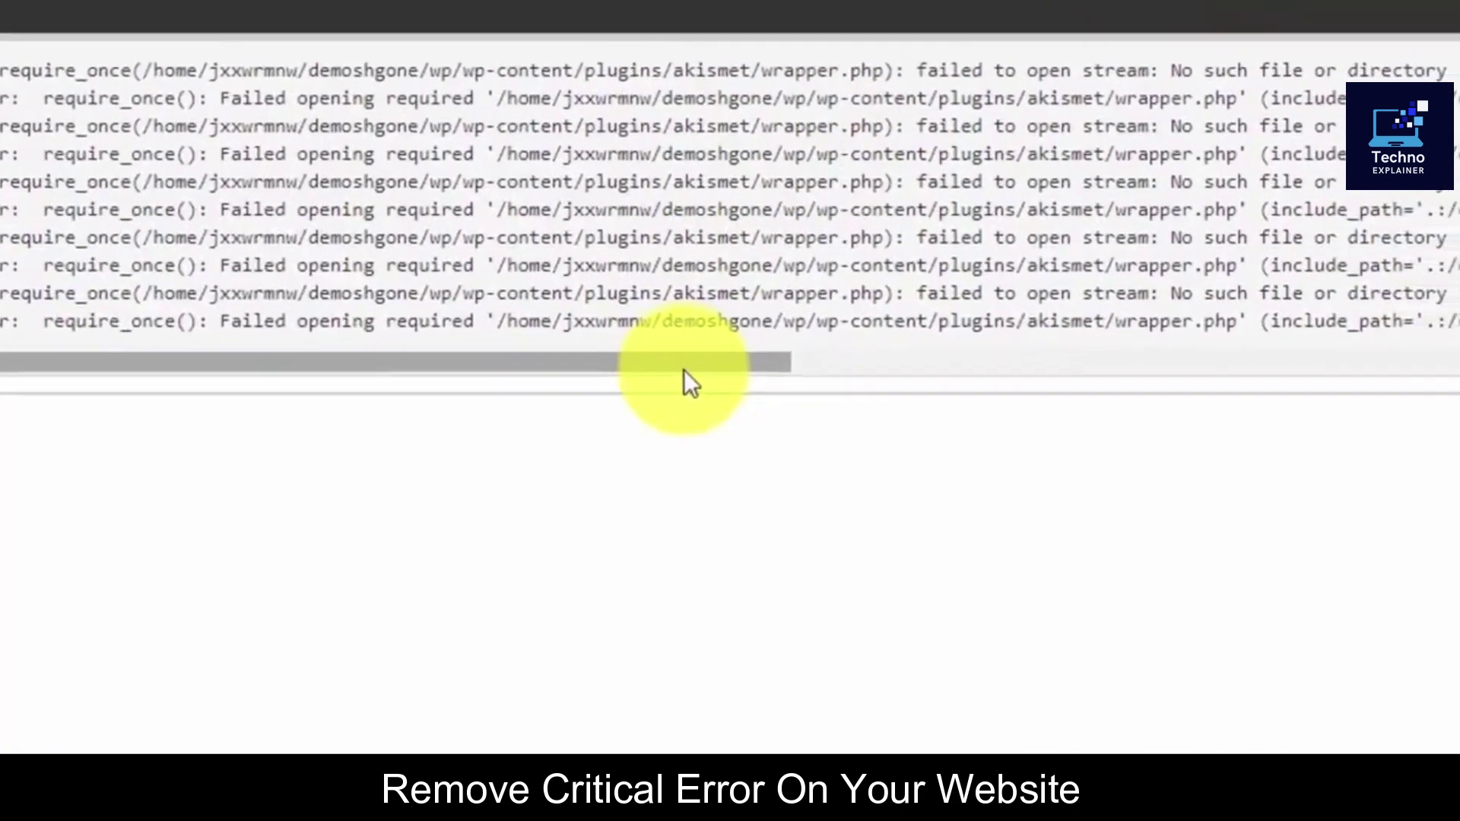
click(688, 372)
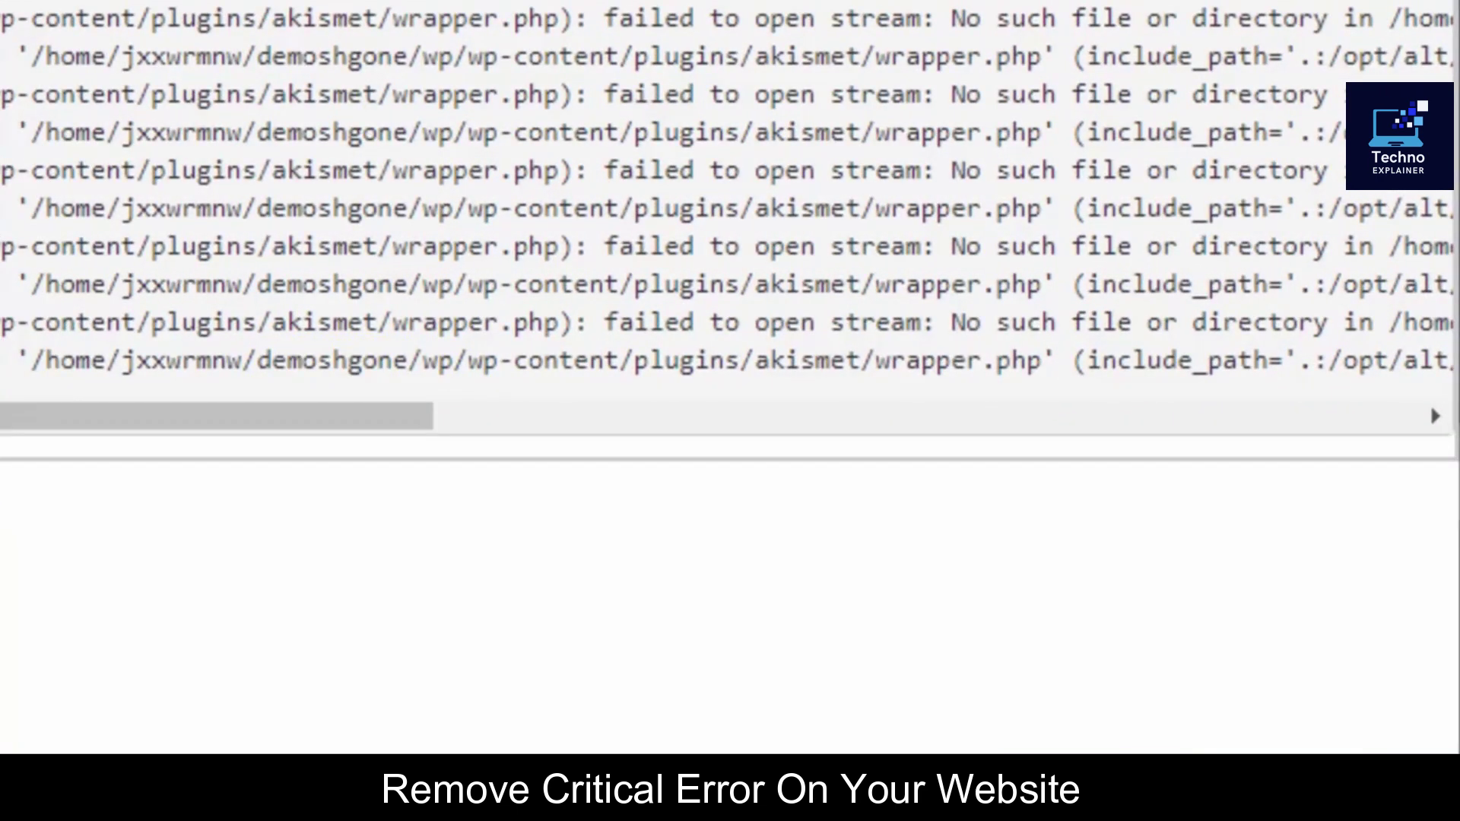
click(751, 449)
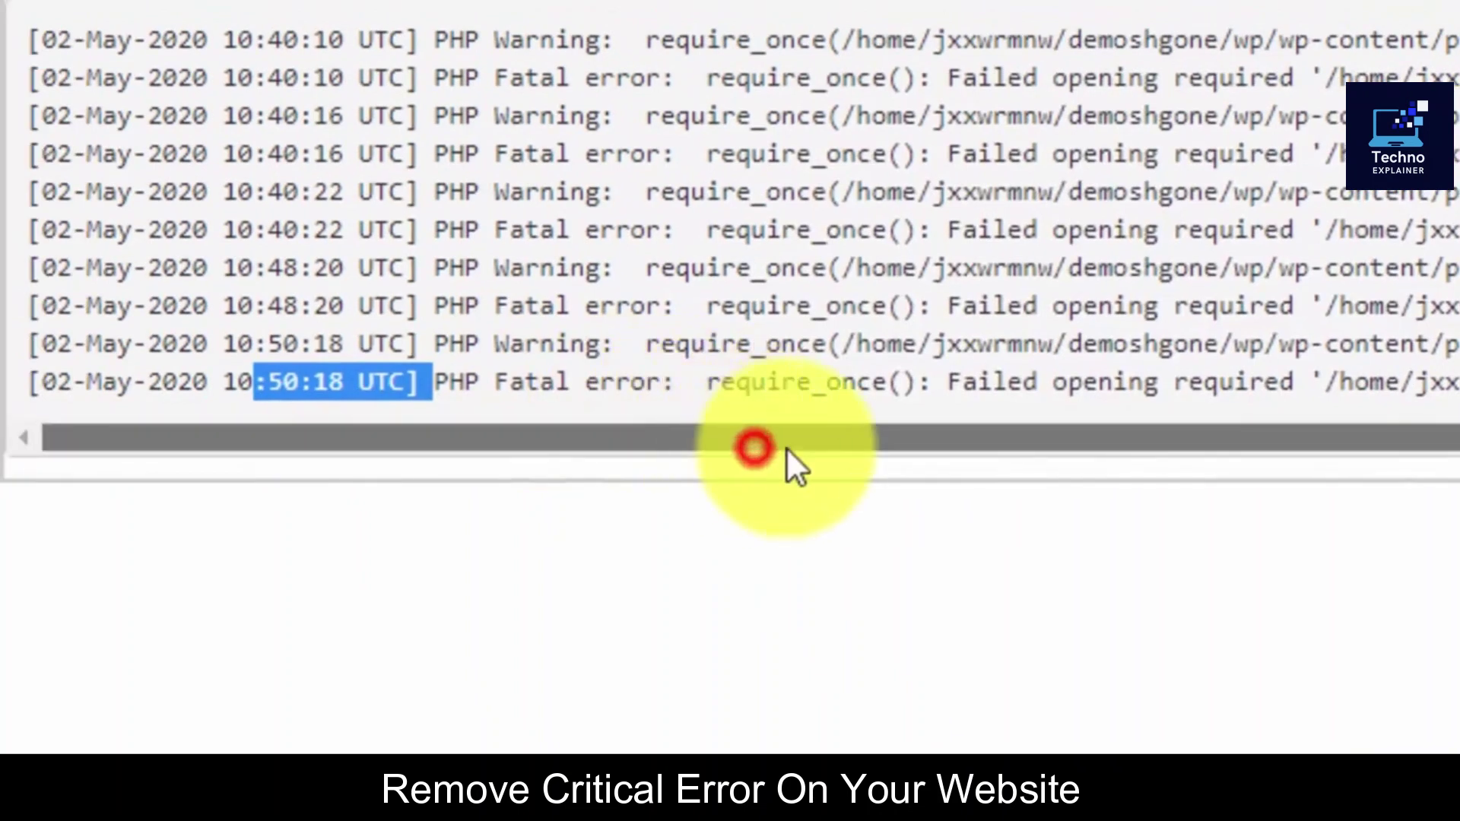
drag(787, 447, 1008, 359)
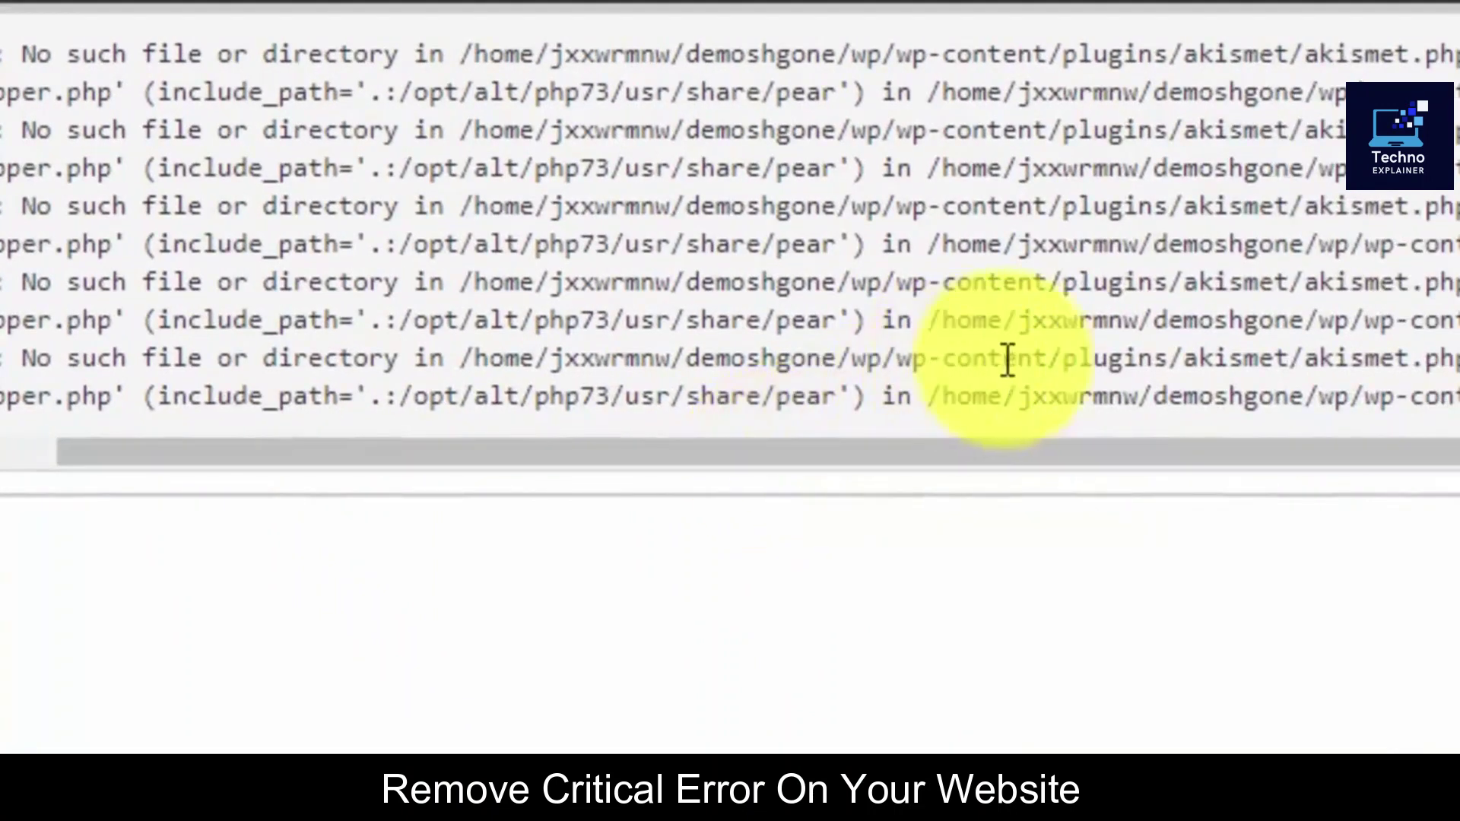
click(715, 394)
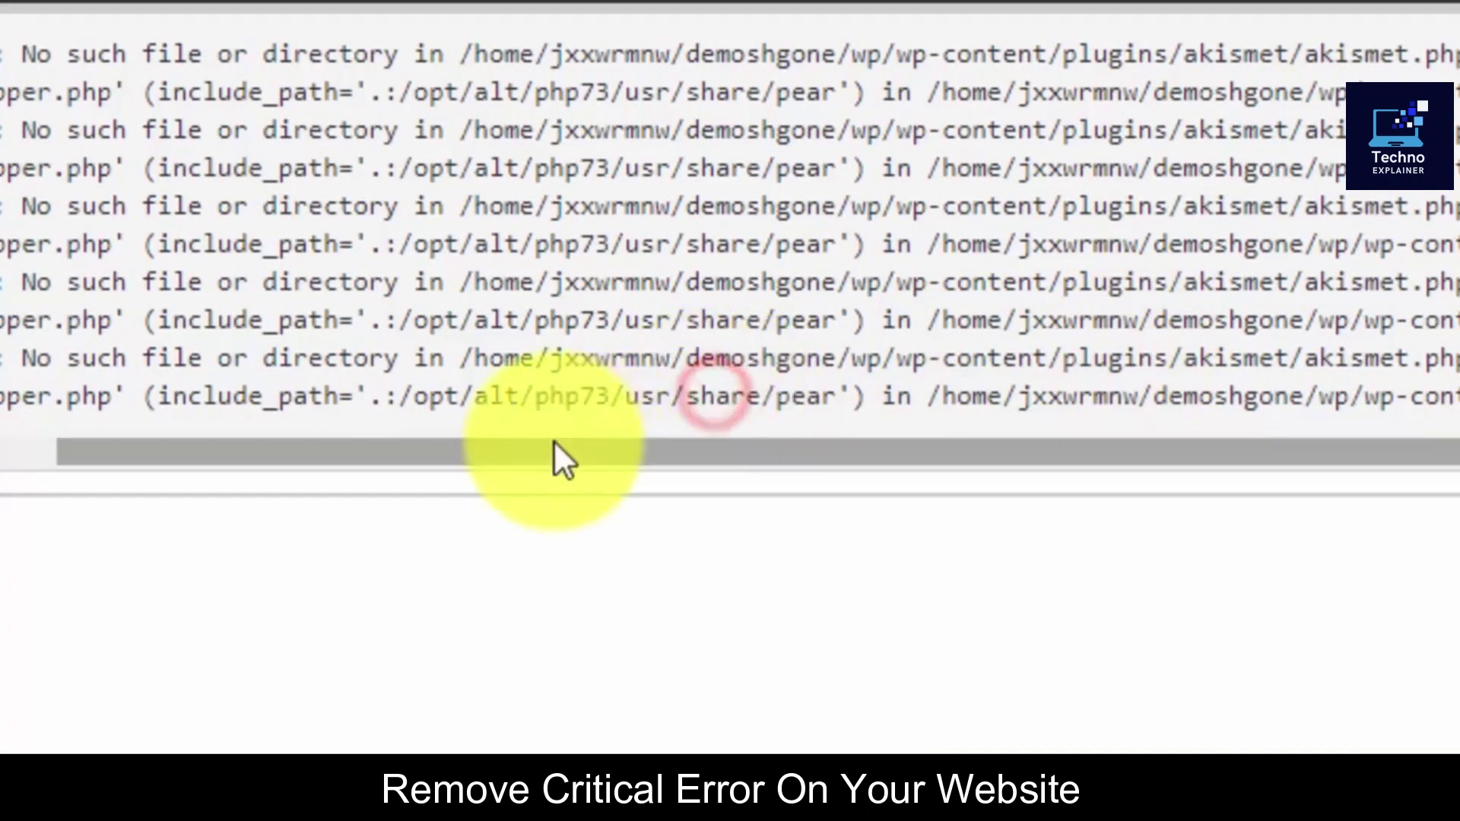
Highlight the repeated plugins/akismet/wrapper.php failures in the log, then return to File Manager.
drag(316, 455, 0, 447)
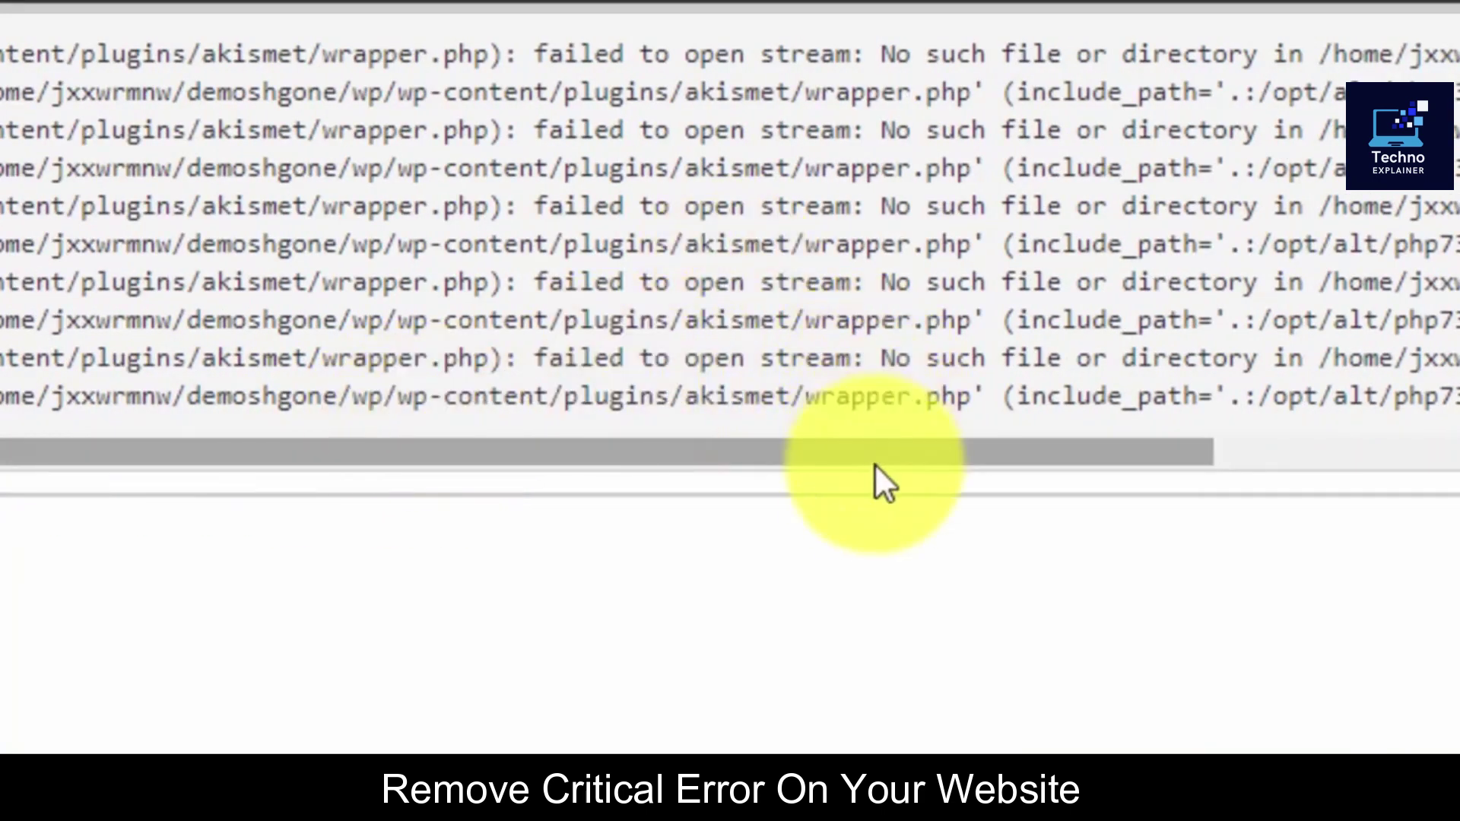
drag(855, 449, 1034, 454)
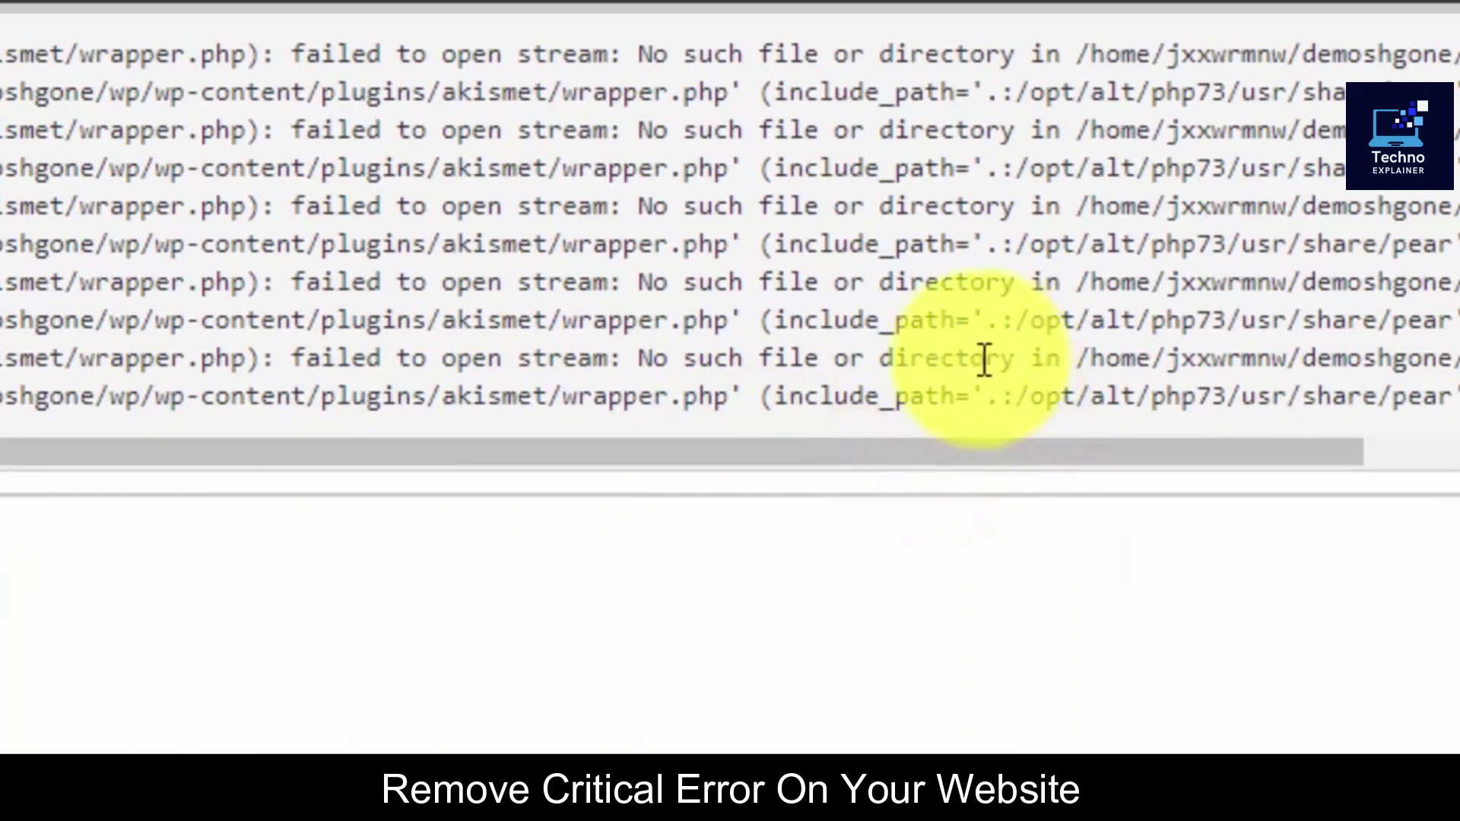
drag(1223, 455, 1347, 479)
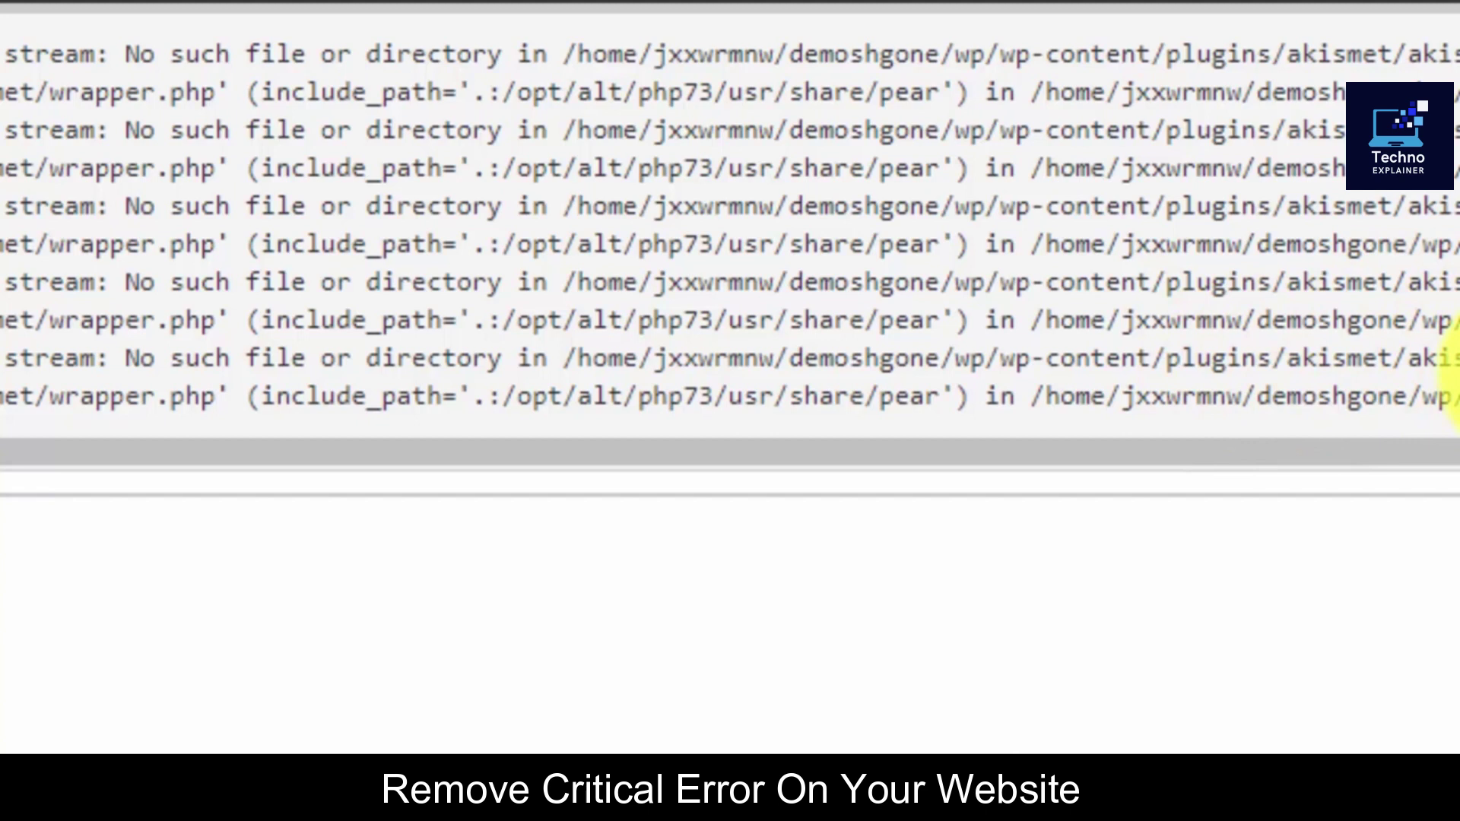
double_click(1418, 359)
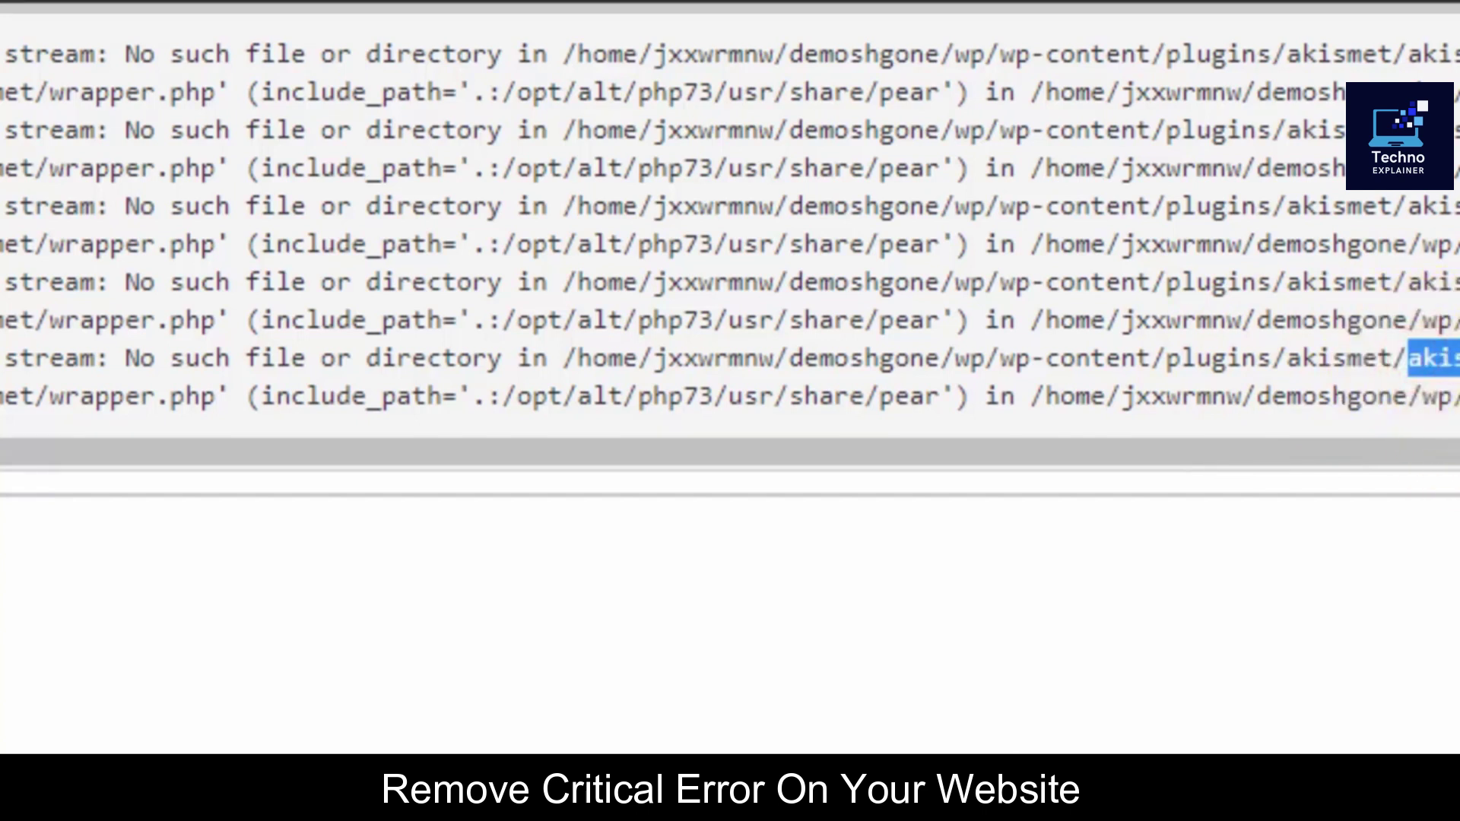
drag(1369, 453, 863, 460)
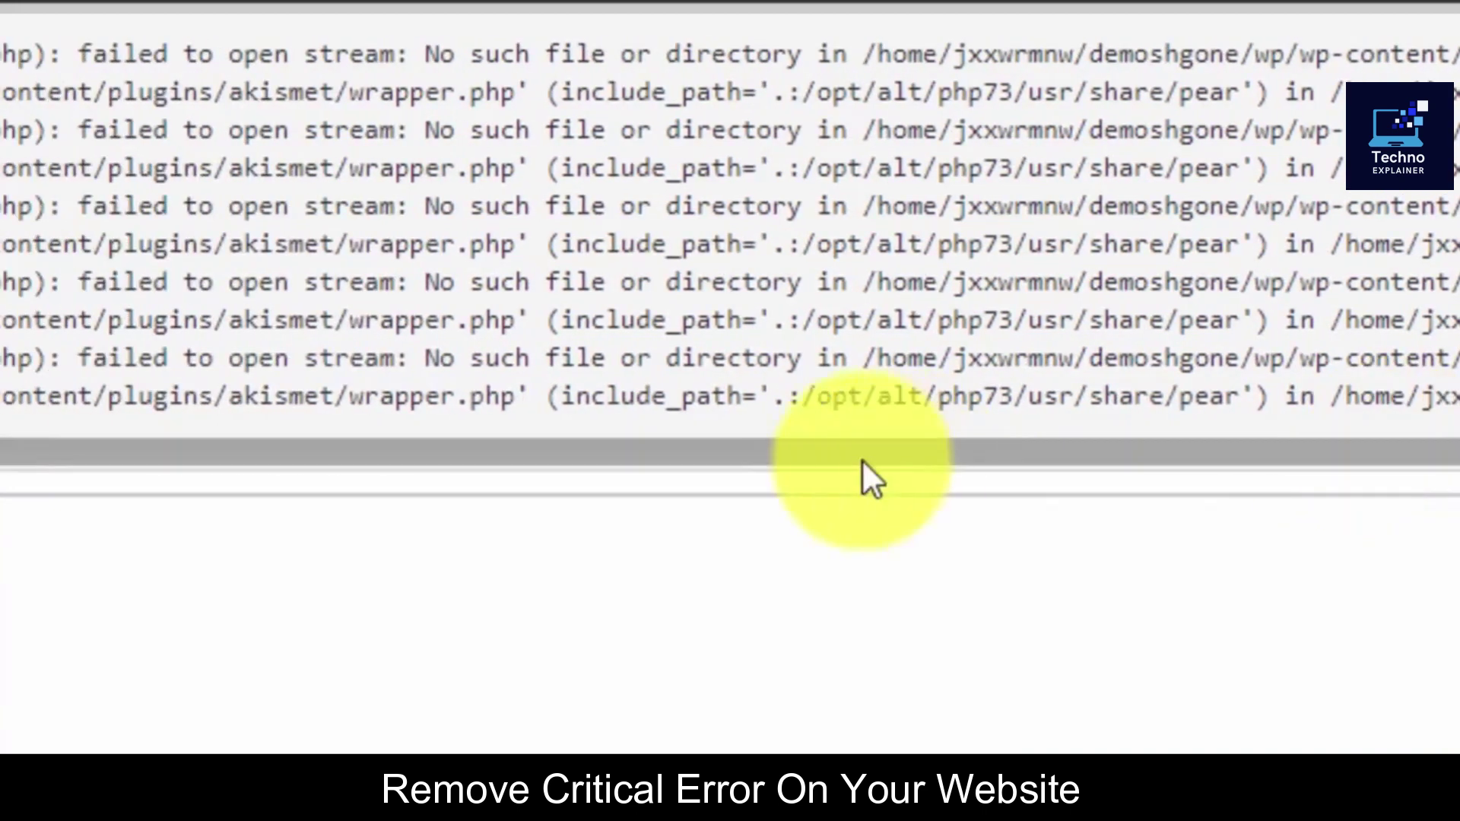
drag(318, 395, 554, 408)
click(1445, 335)
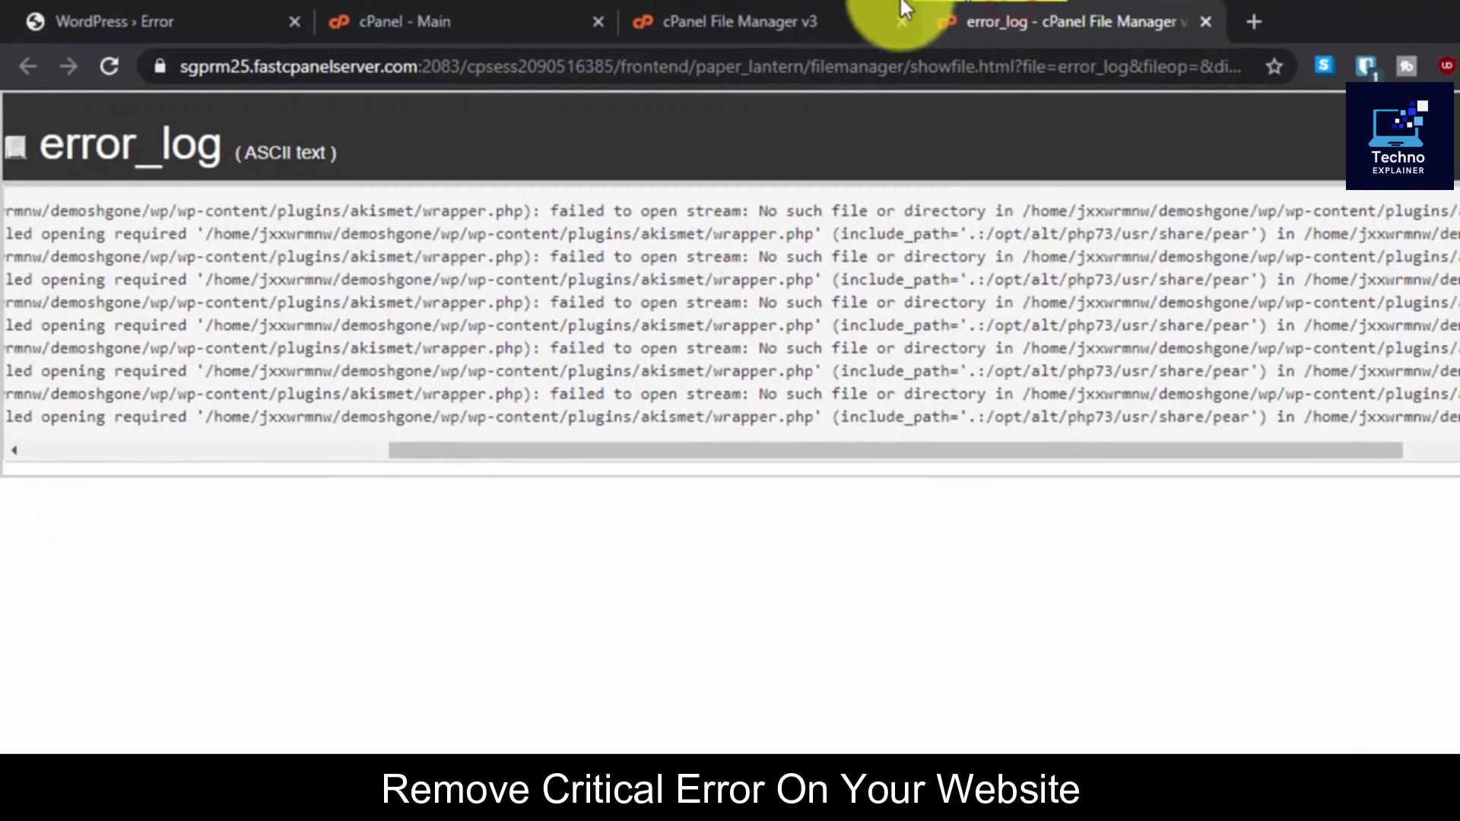
click(795, 8)
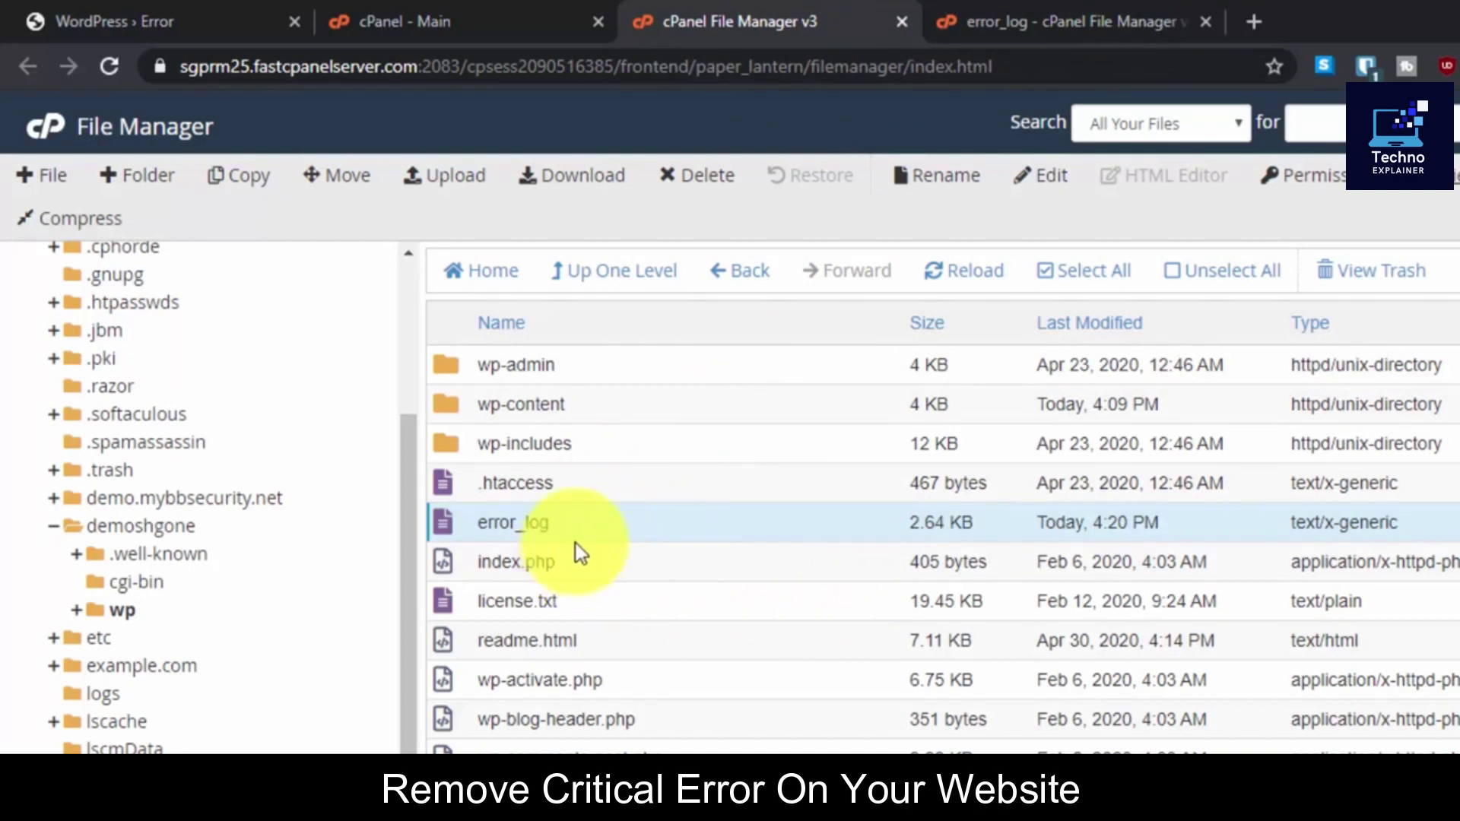
click(434, 21)
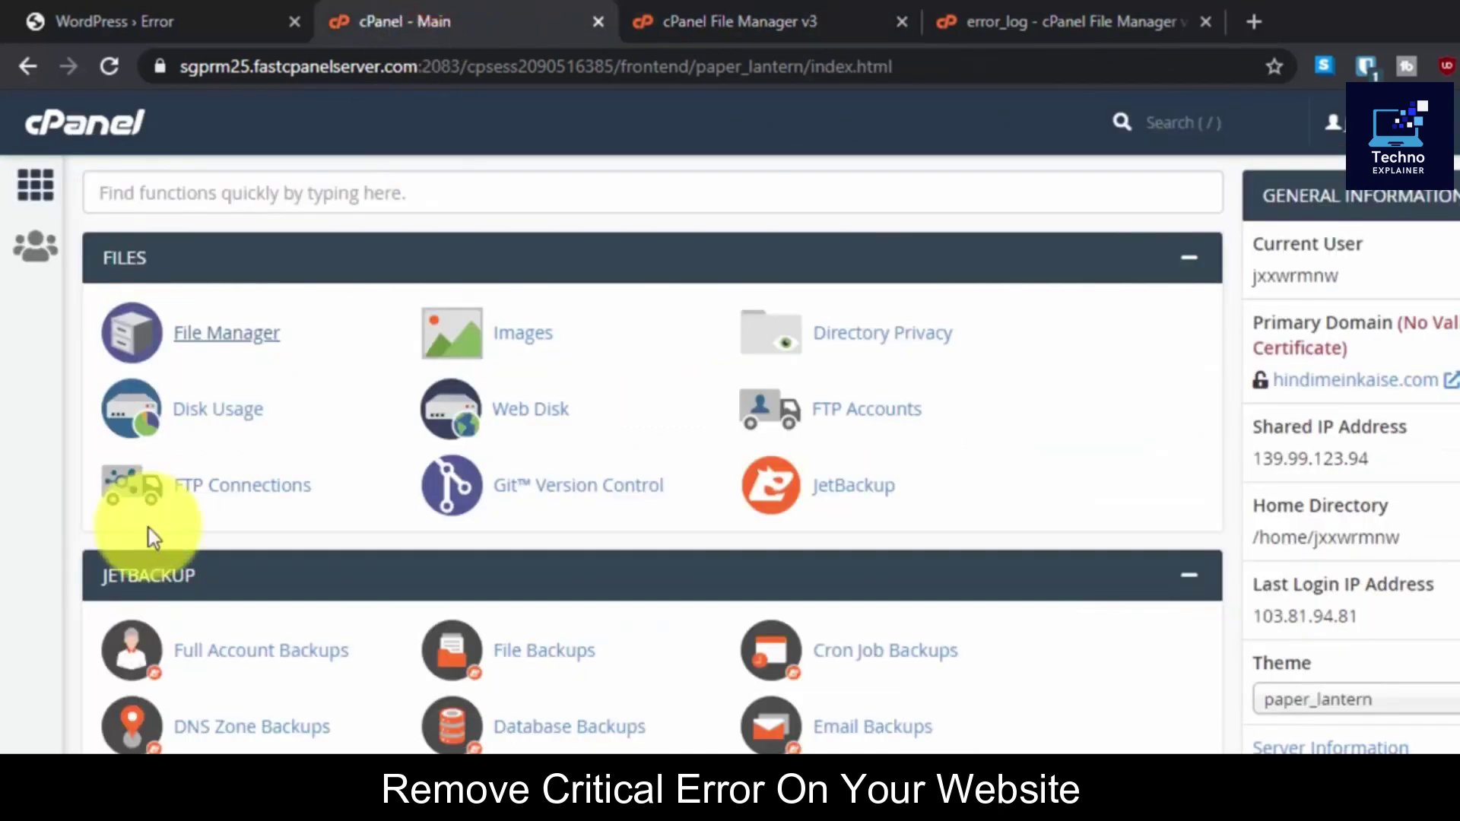
scroll(315, 501, down, 20)
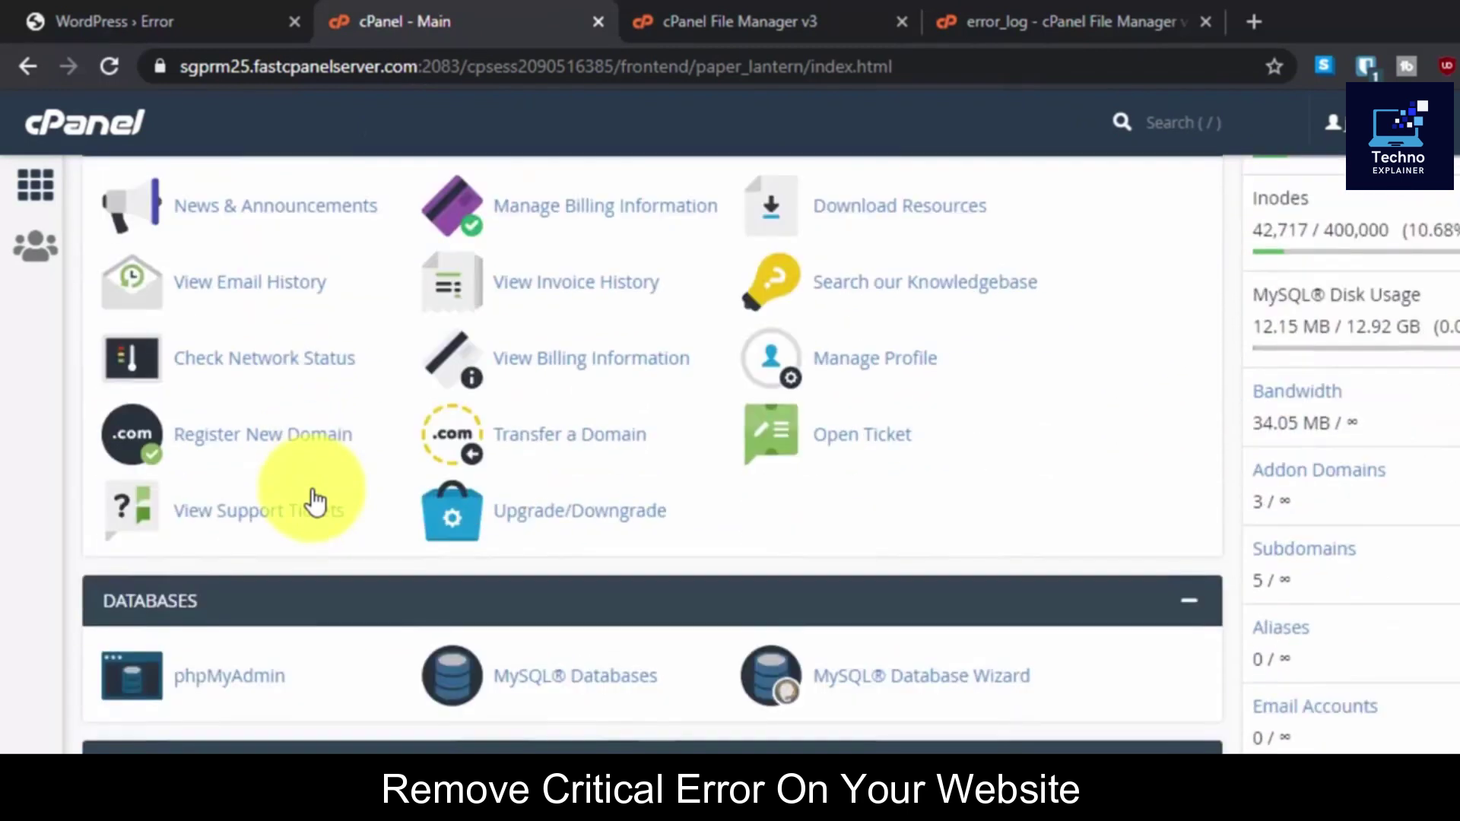
scroll(316, 500, down, 3)
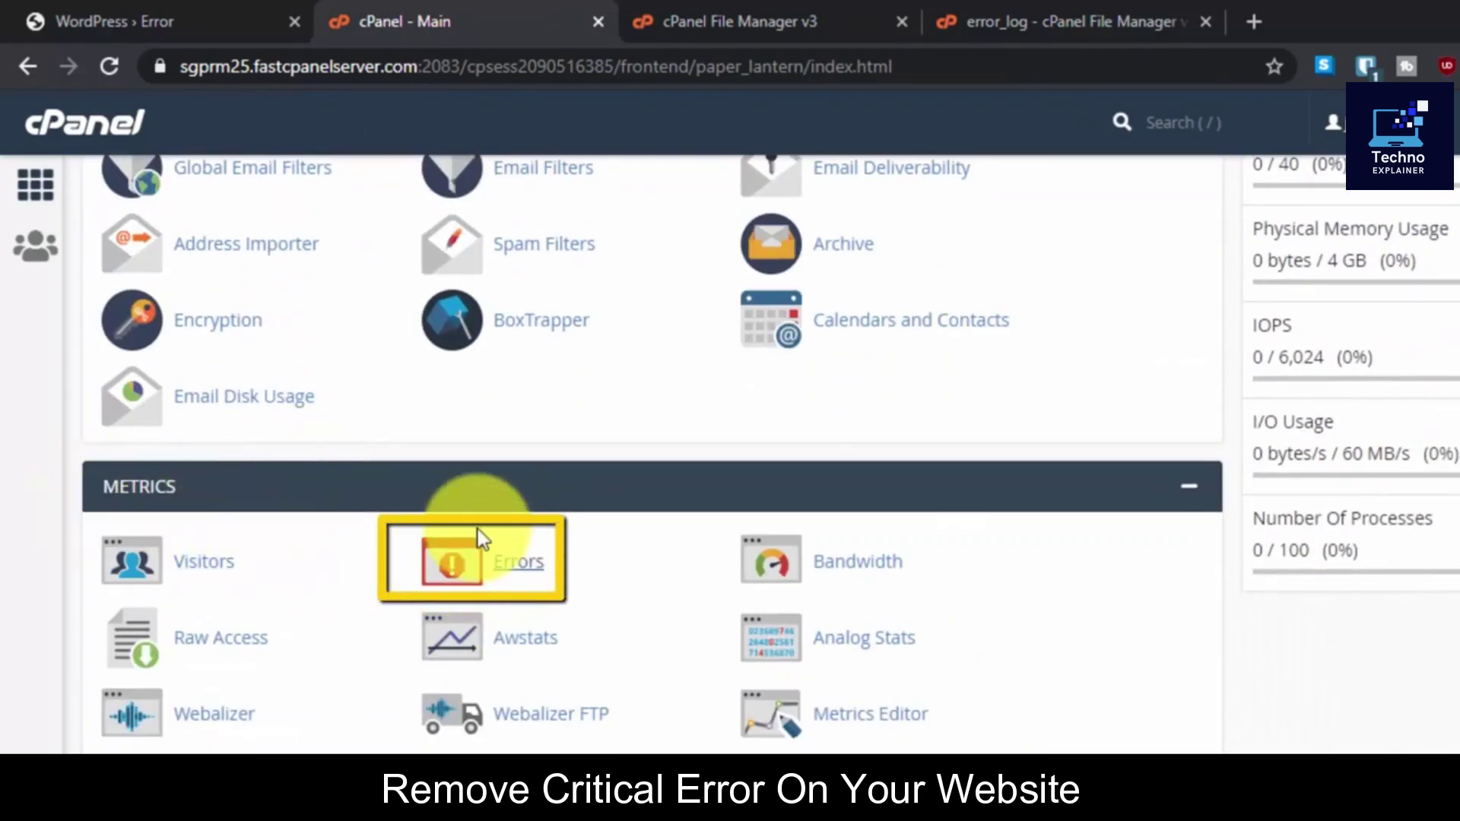
click(553, 577)
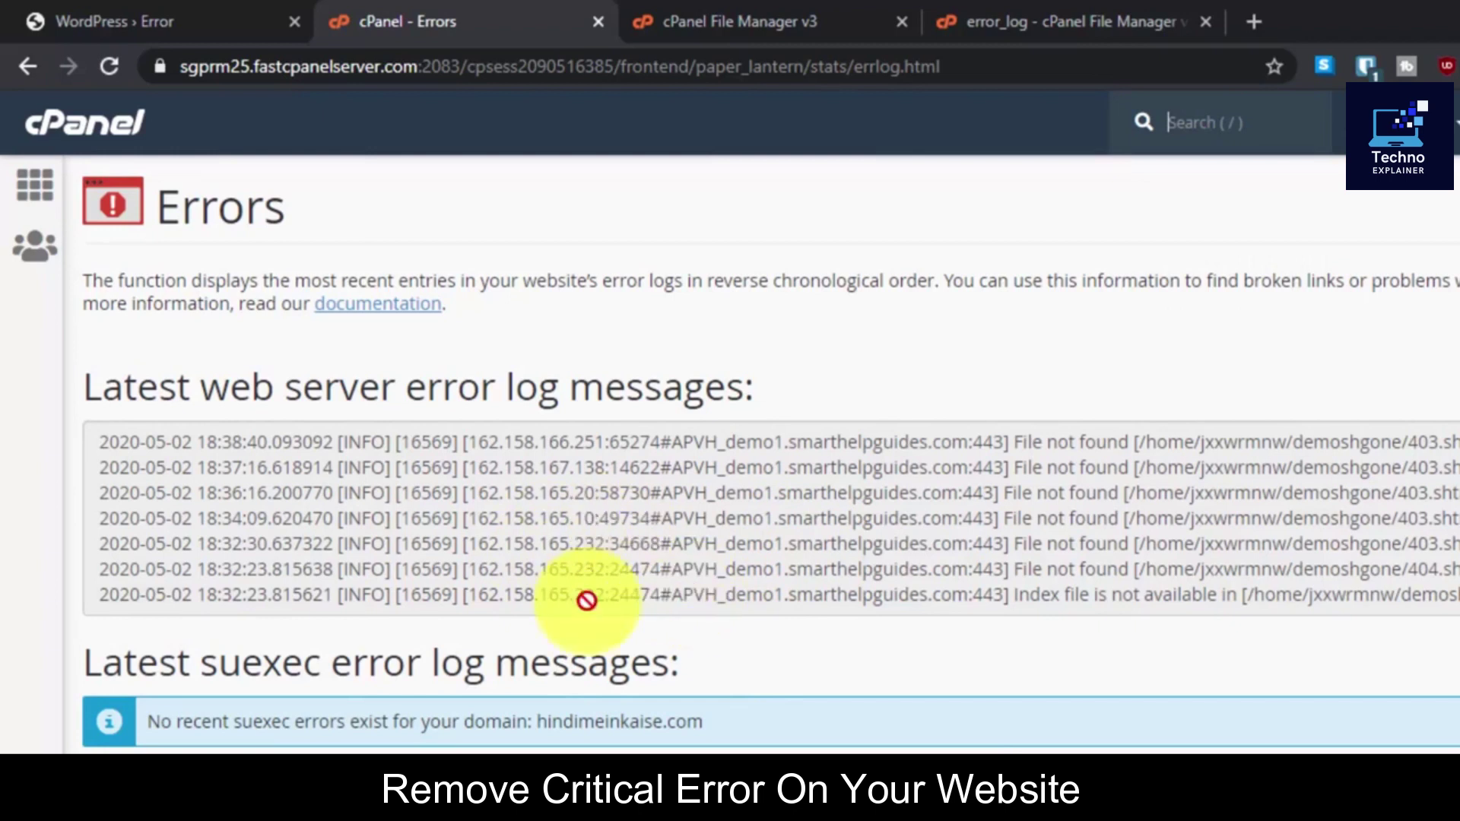
key(alt+Left)
click(805, 16)
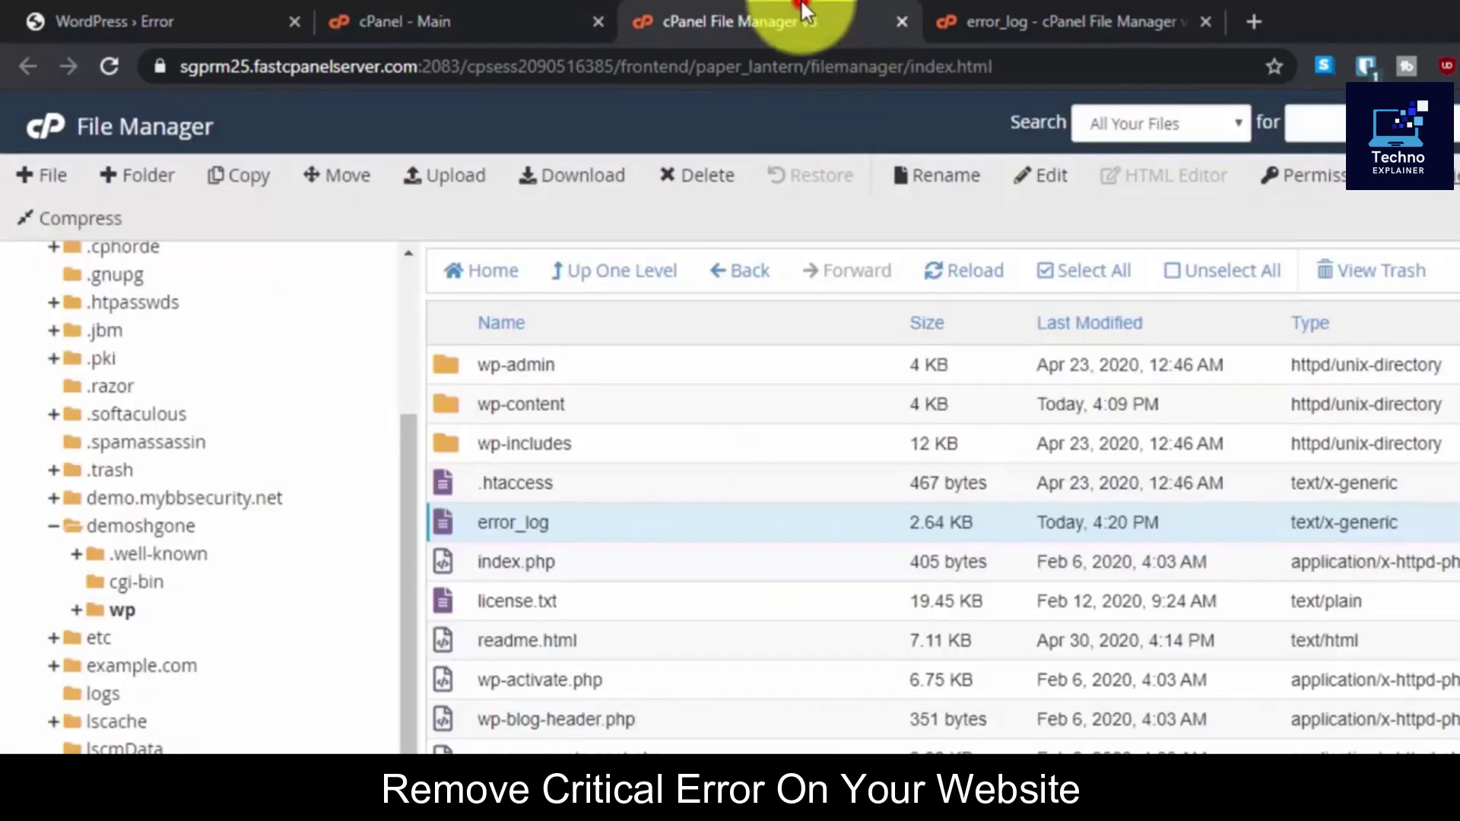
drag(373, 13, 431, 2)
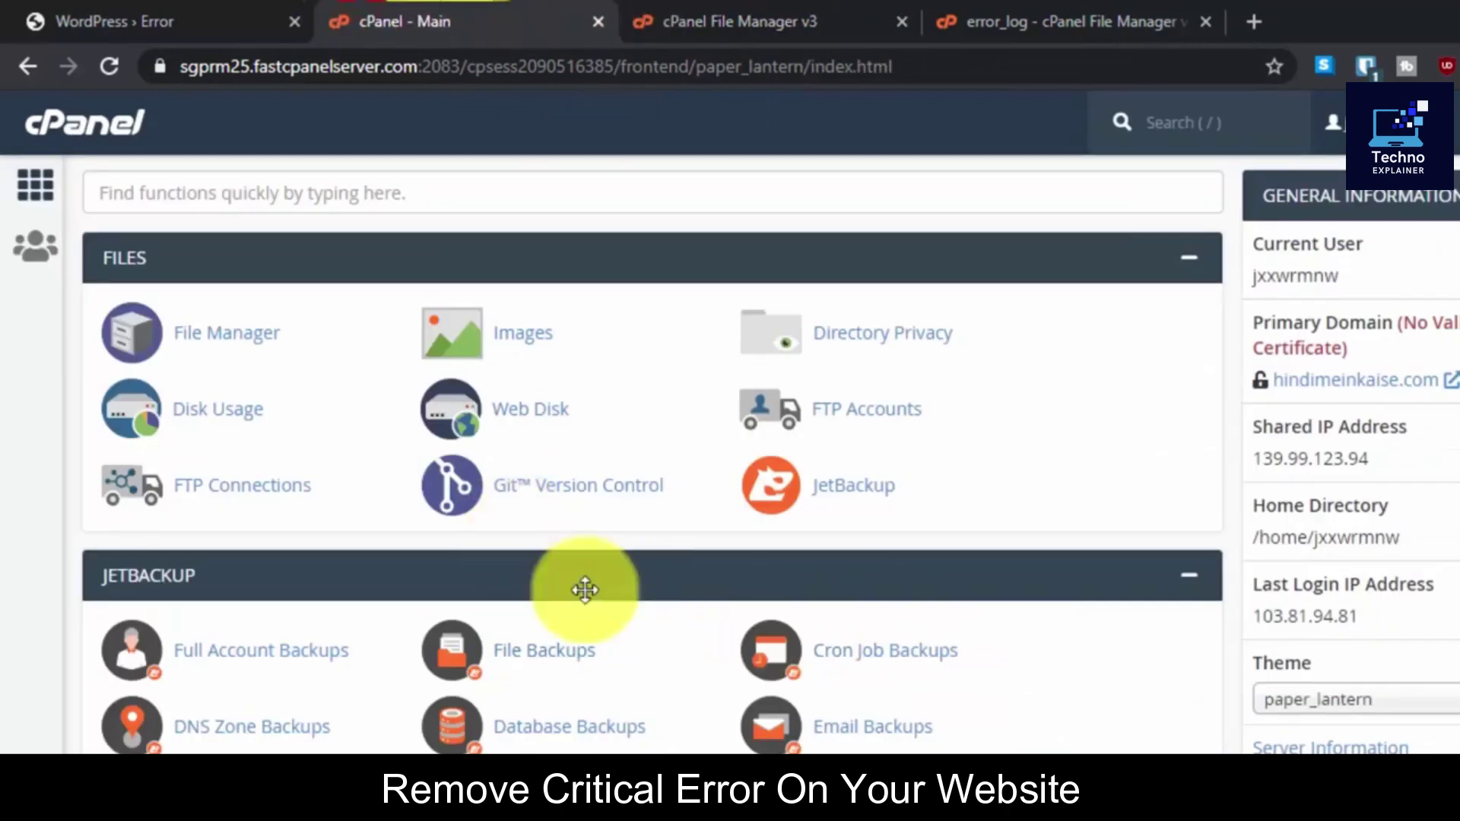
scroll(580, 590, down, 8)
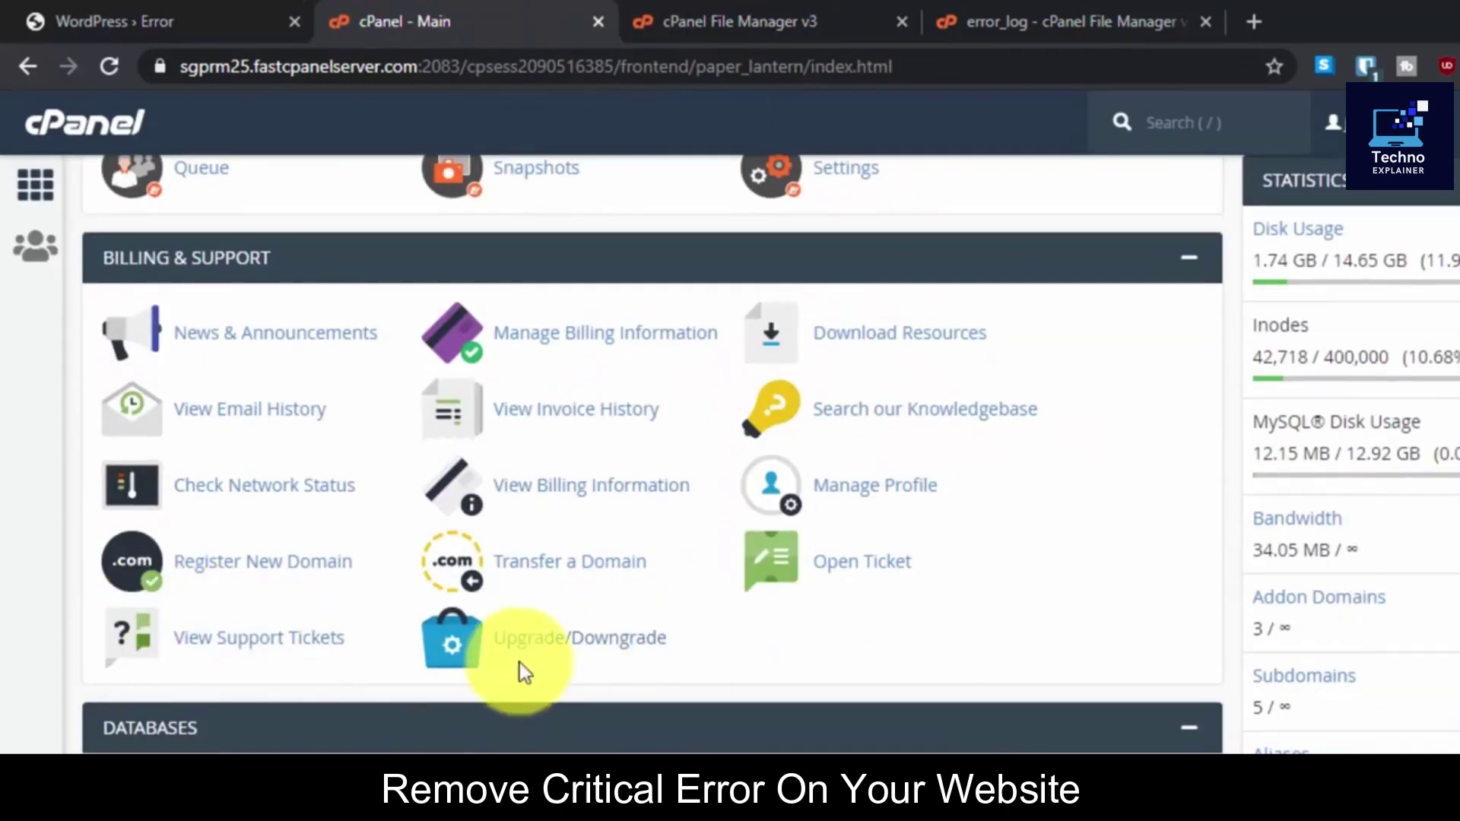
scroll(514, 655, up, 8)
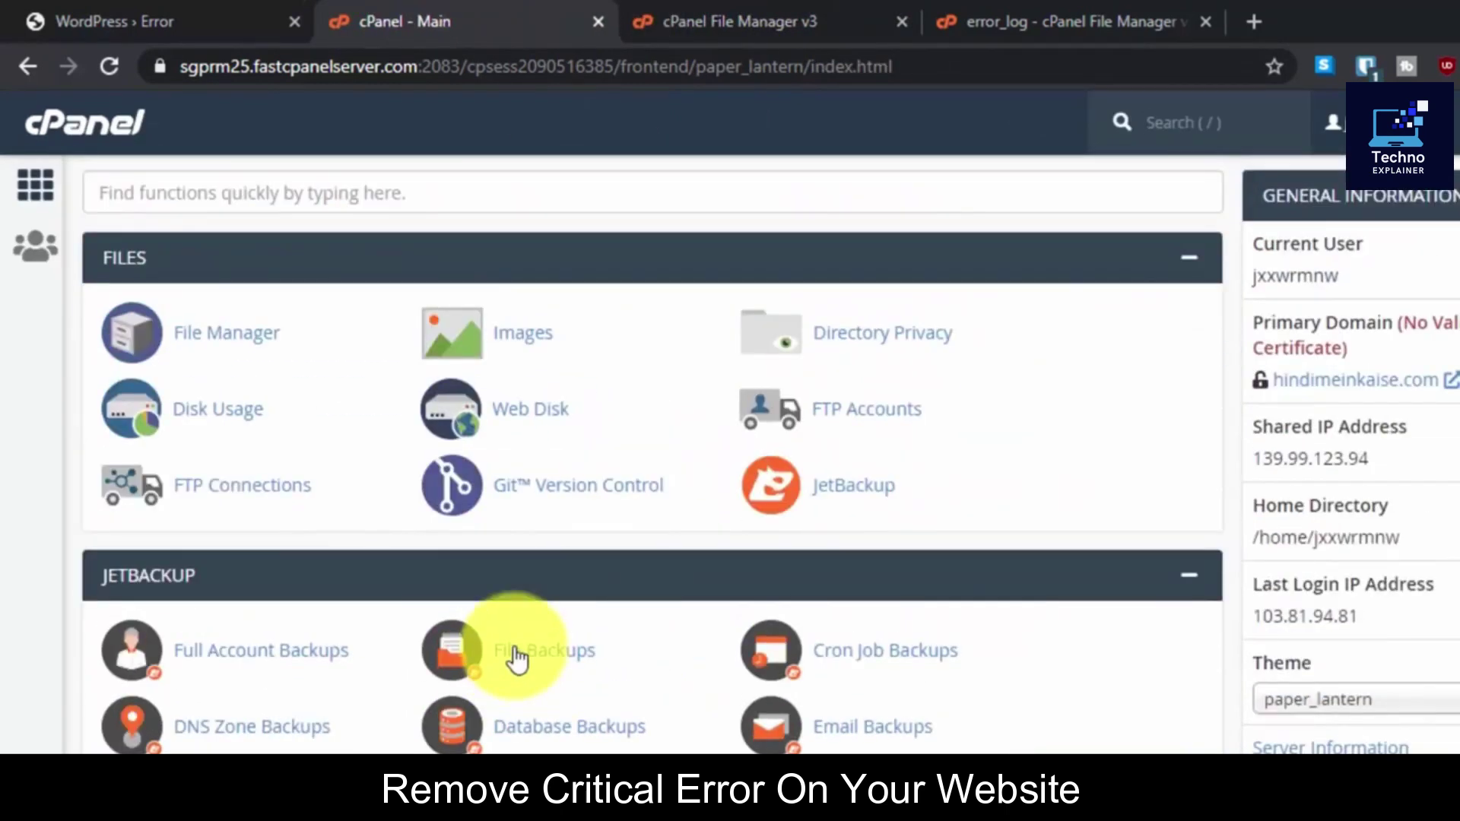
click(733, 14)
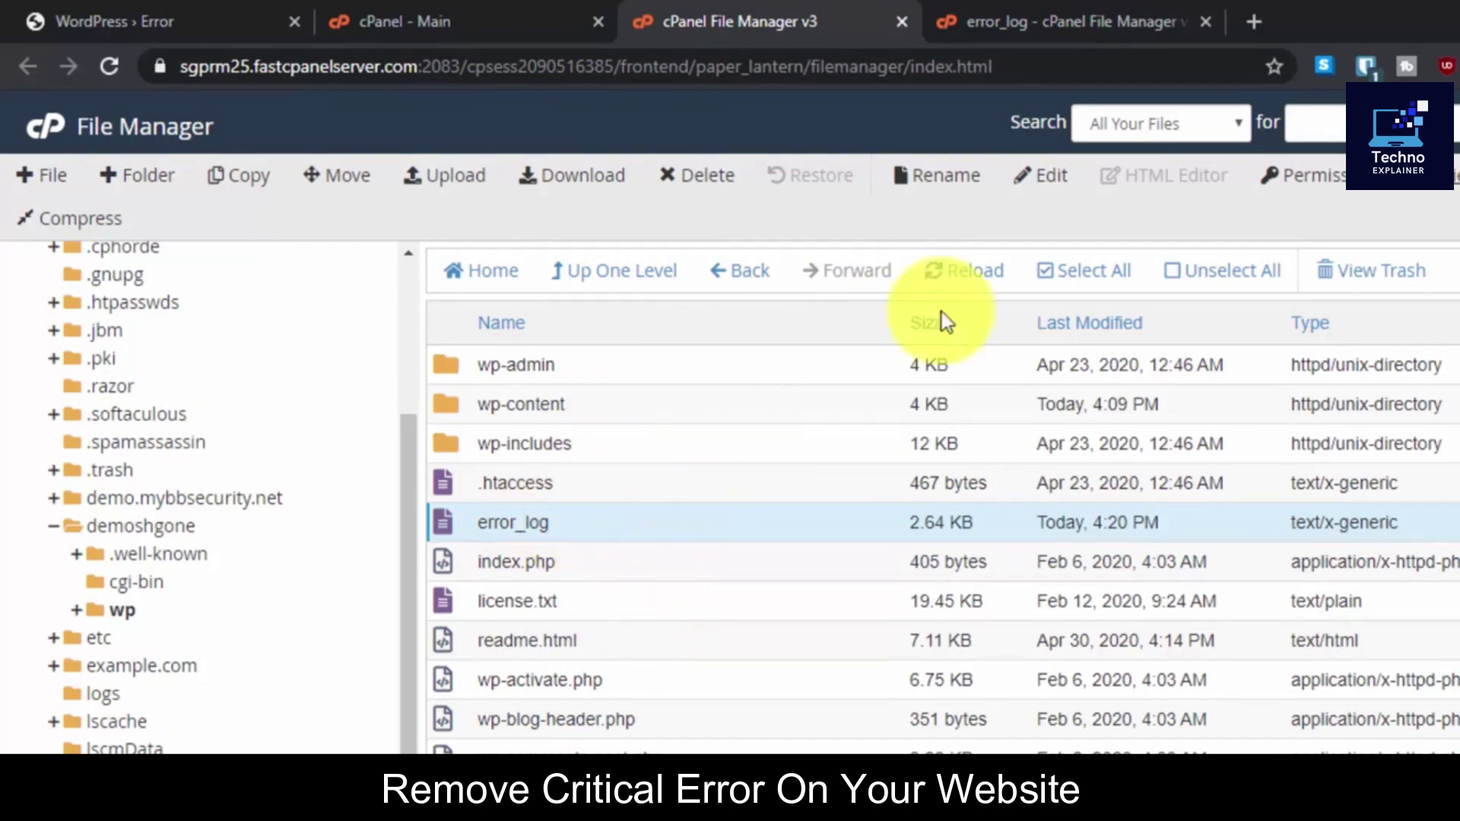
Recheck the akismet lines in error_log and go back to the file list.
click(1125, 22)
drag(1238, 394, 1454, 532)
click(1449, 563)
click(829, 19)
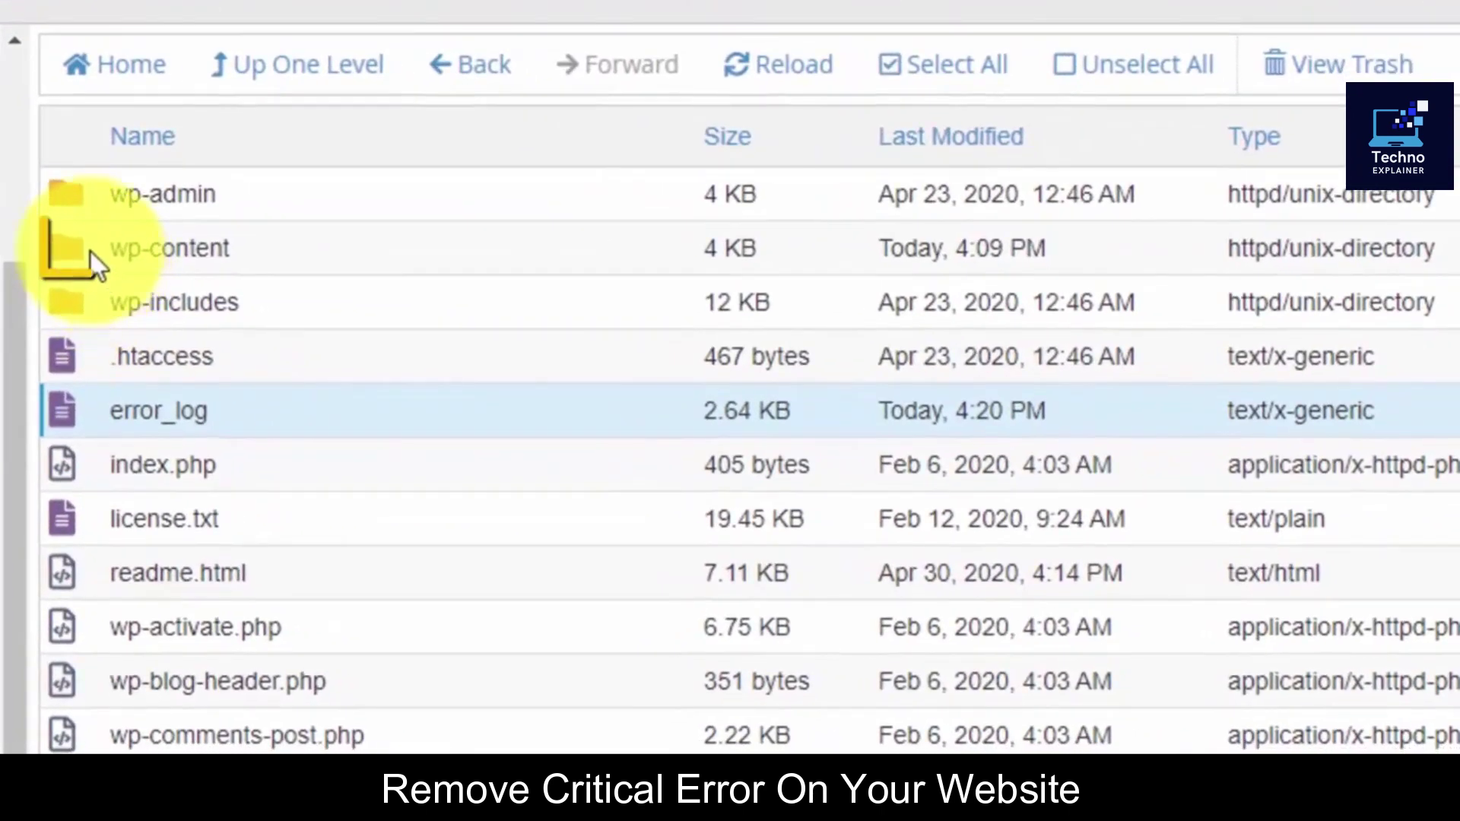
Open wp-content › plugins and select the akismet plugin folder for renaming.
click(384, 375)
double_click(87, 251)
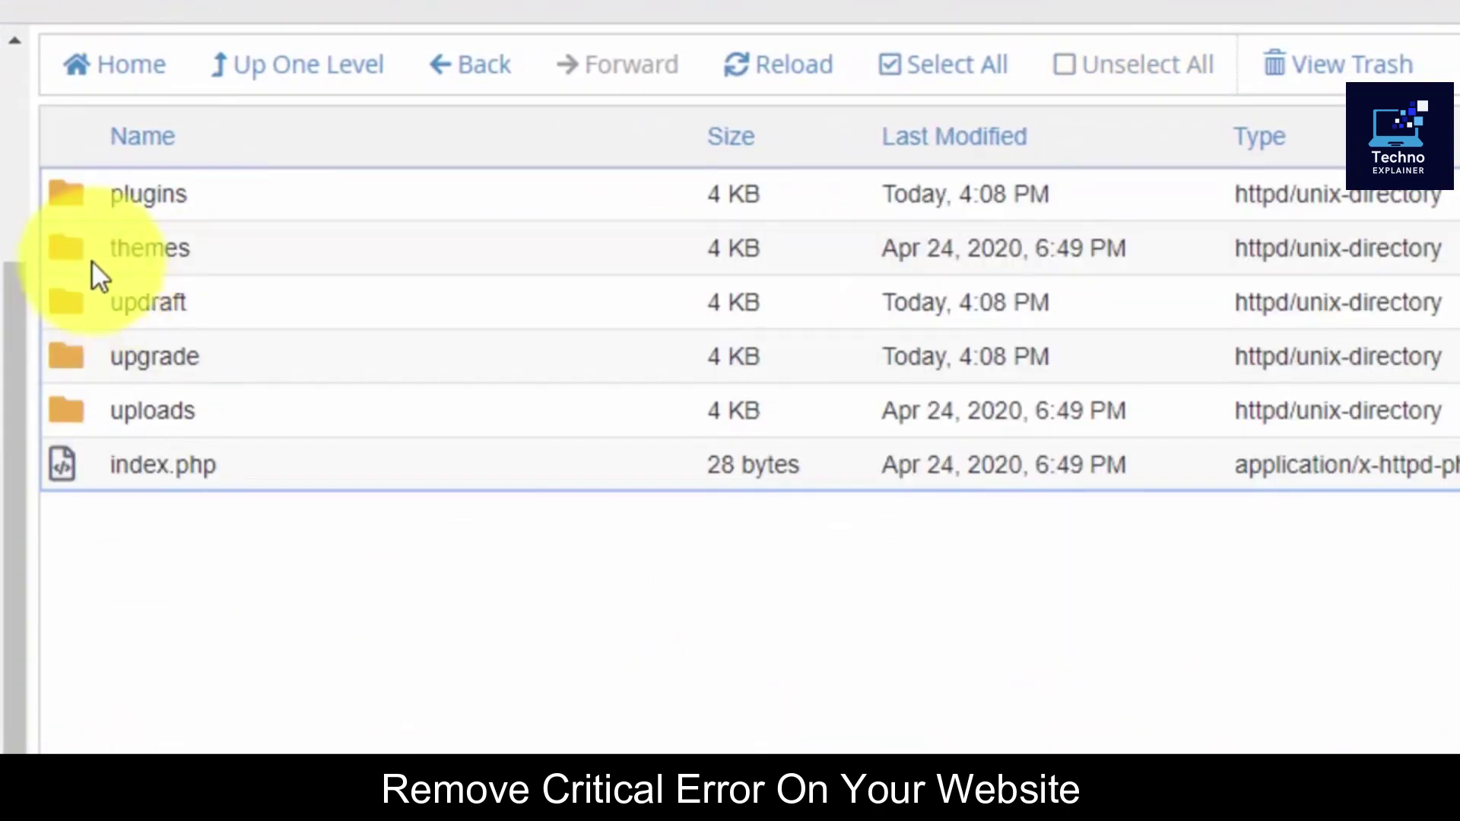
double_click(75, 199)
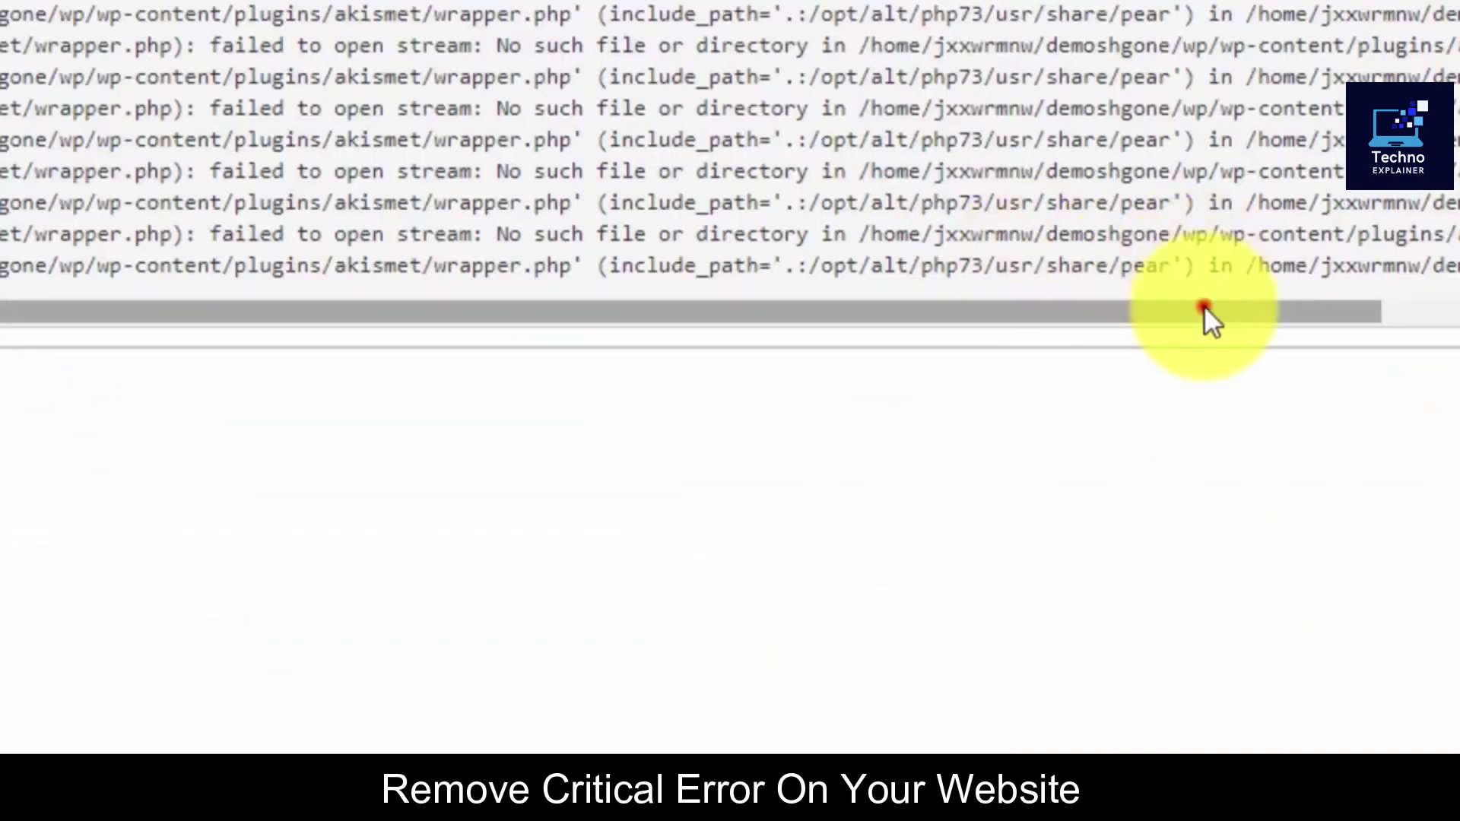
drag(1203, 304, 1402, 326)
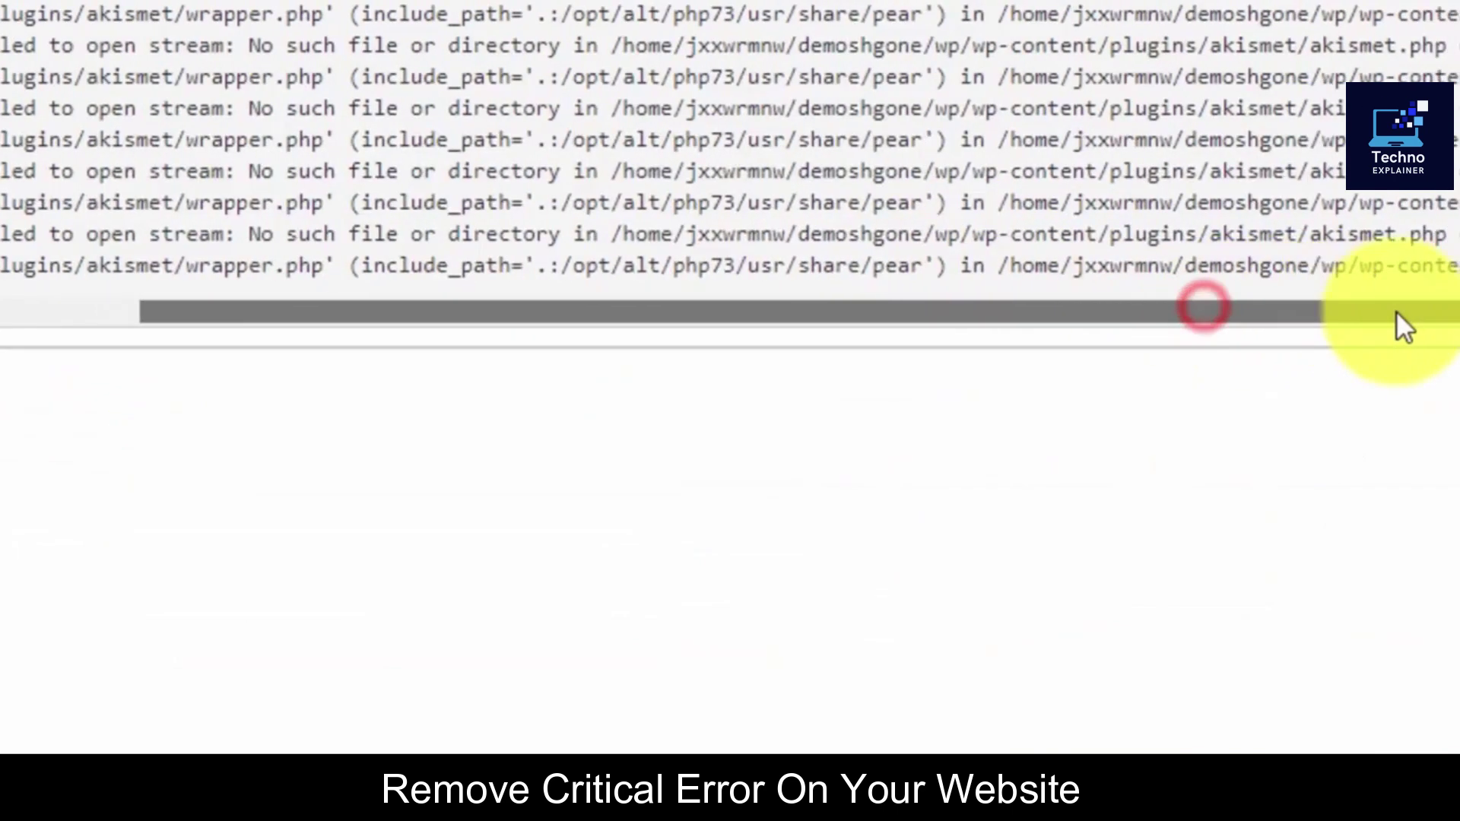
click(1131, 236)
double_click(1167, 237)
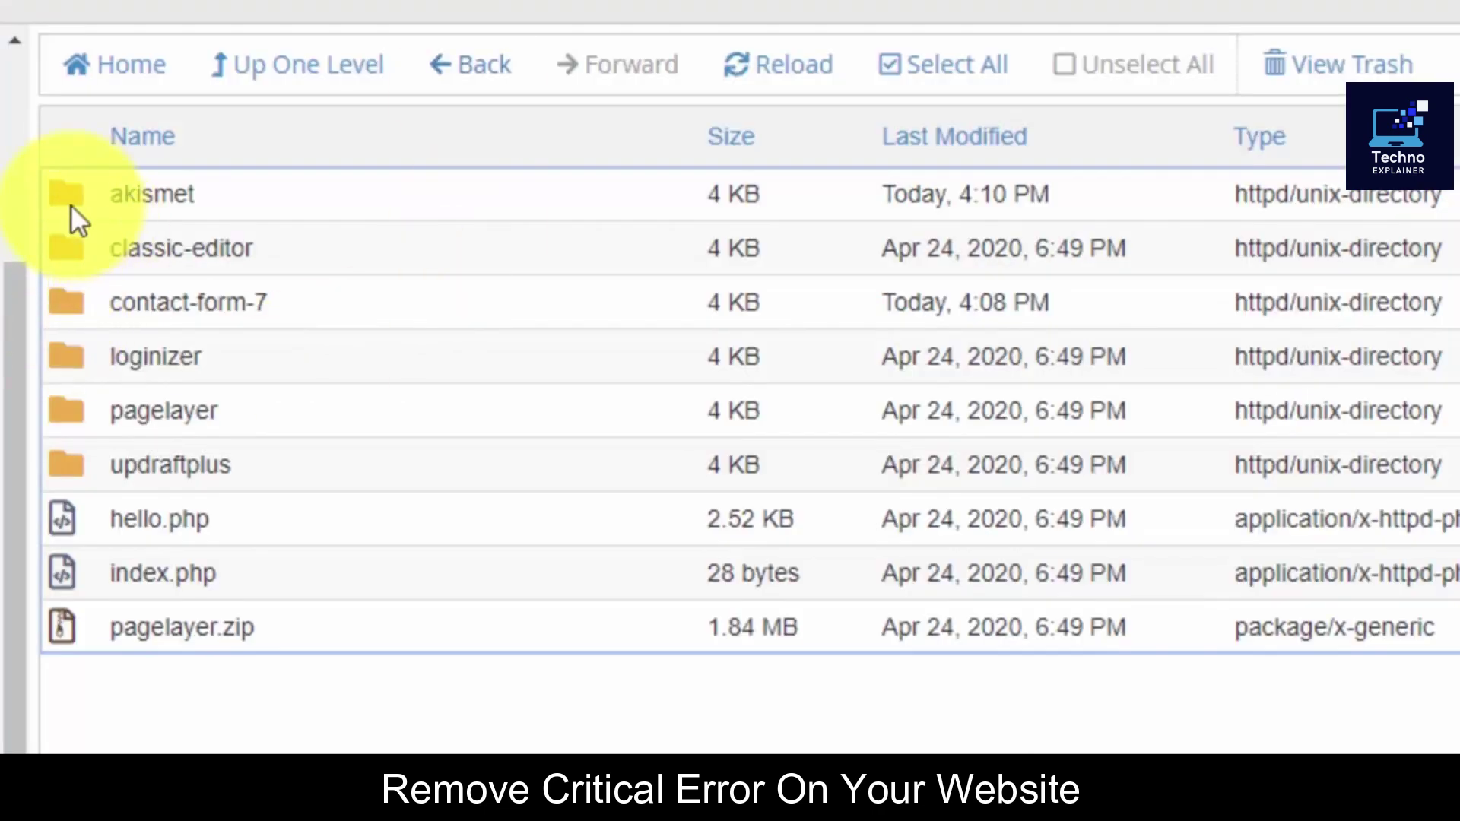
click(71, 204)
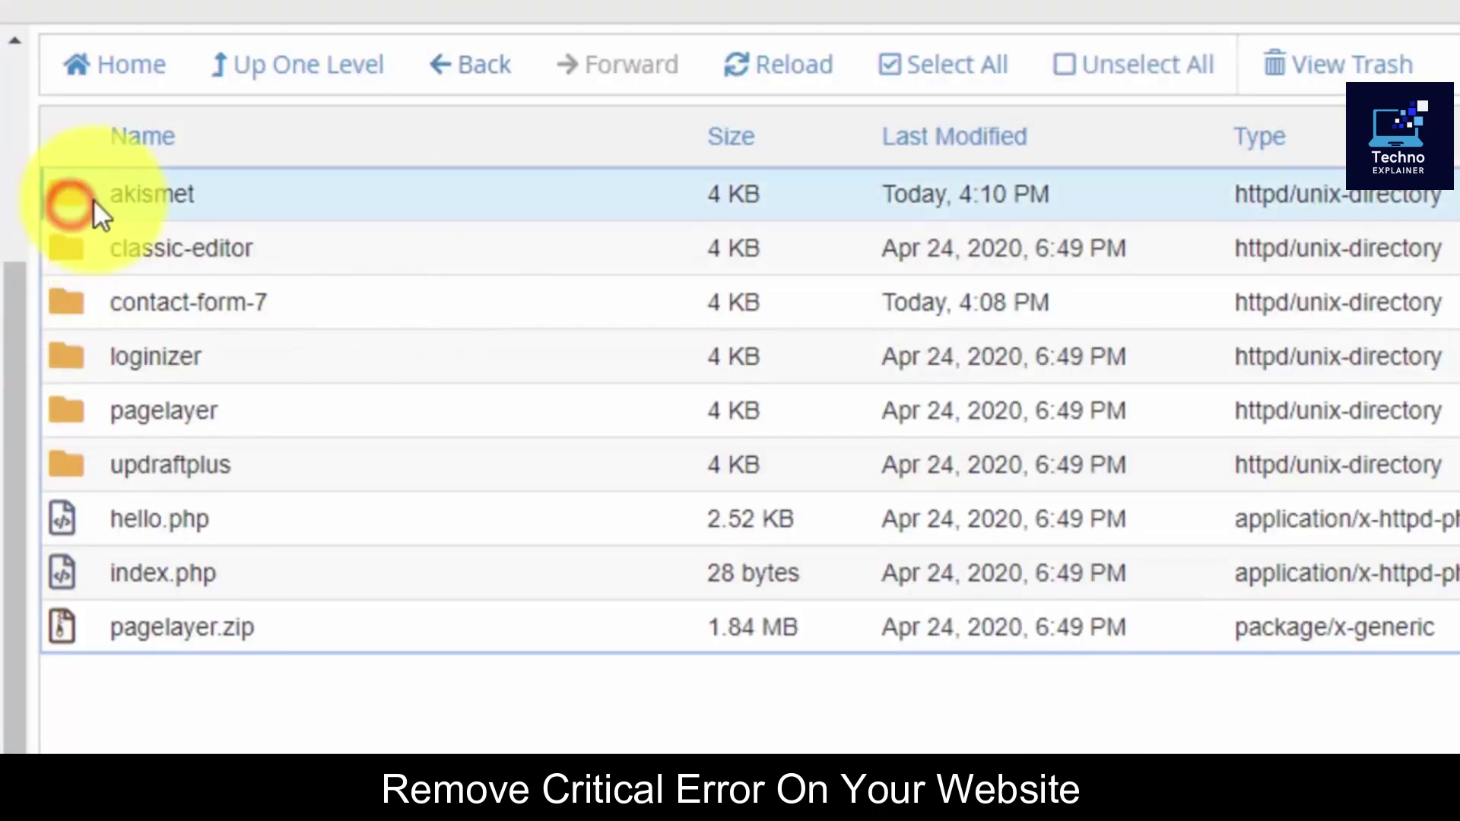
double_click(148, 193)
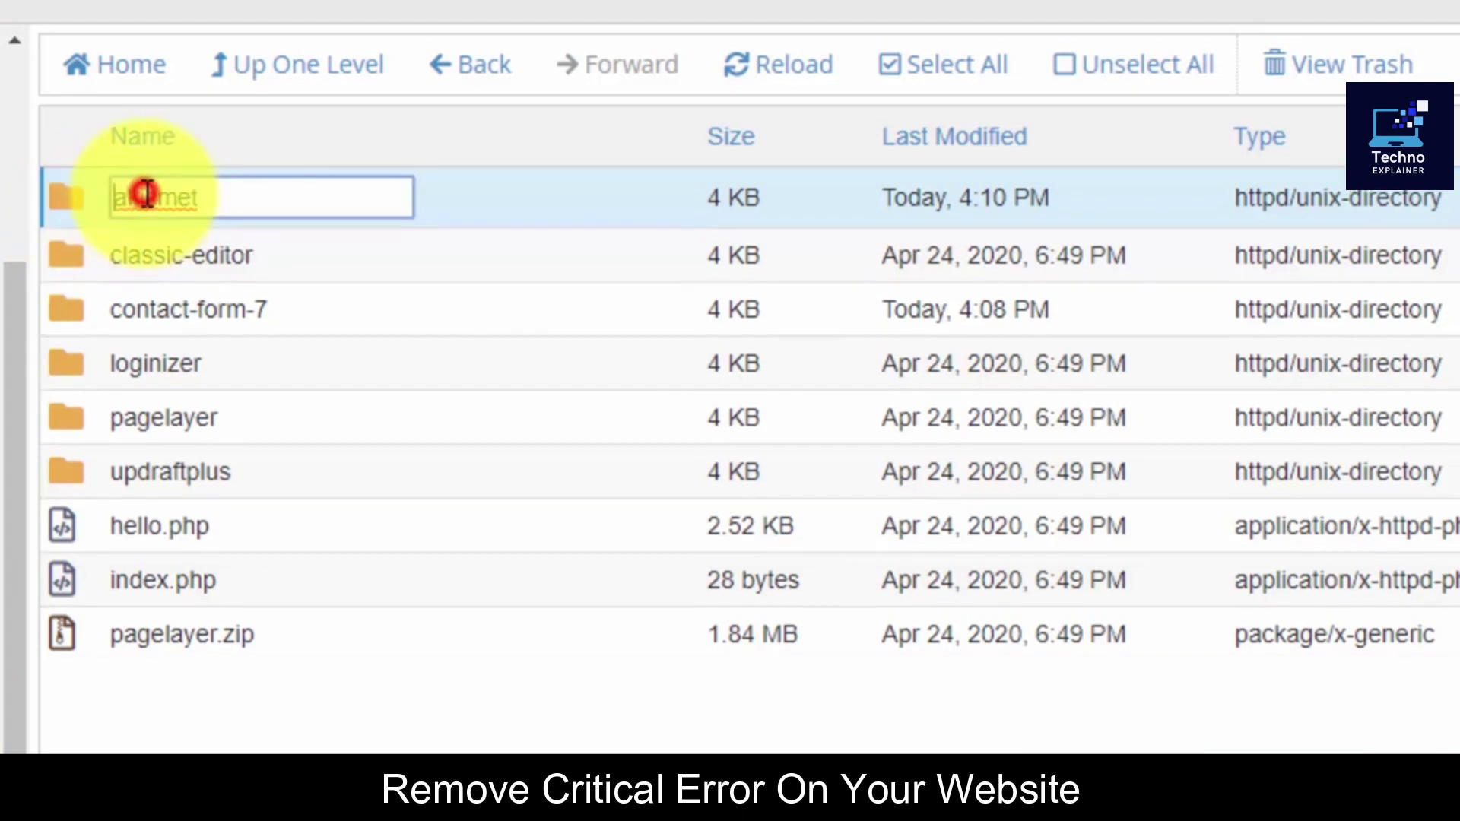
Rename the akismet folder to akismet_old through the Rename dialog.
click(312, 665)
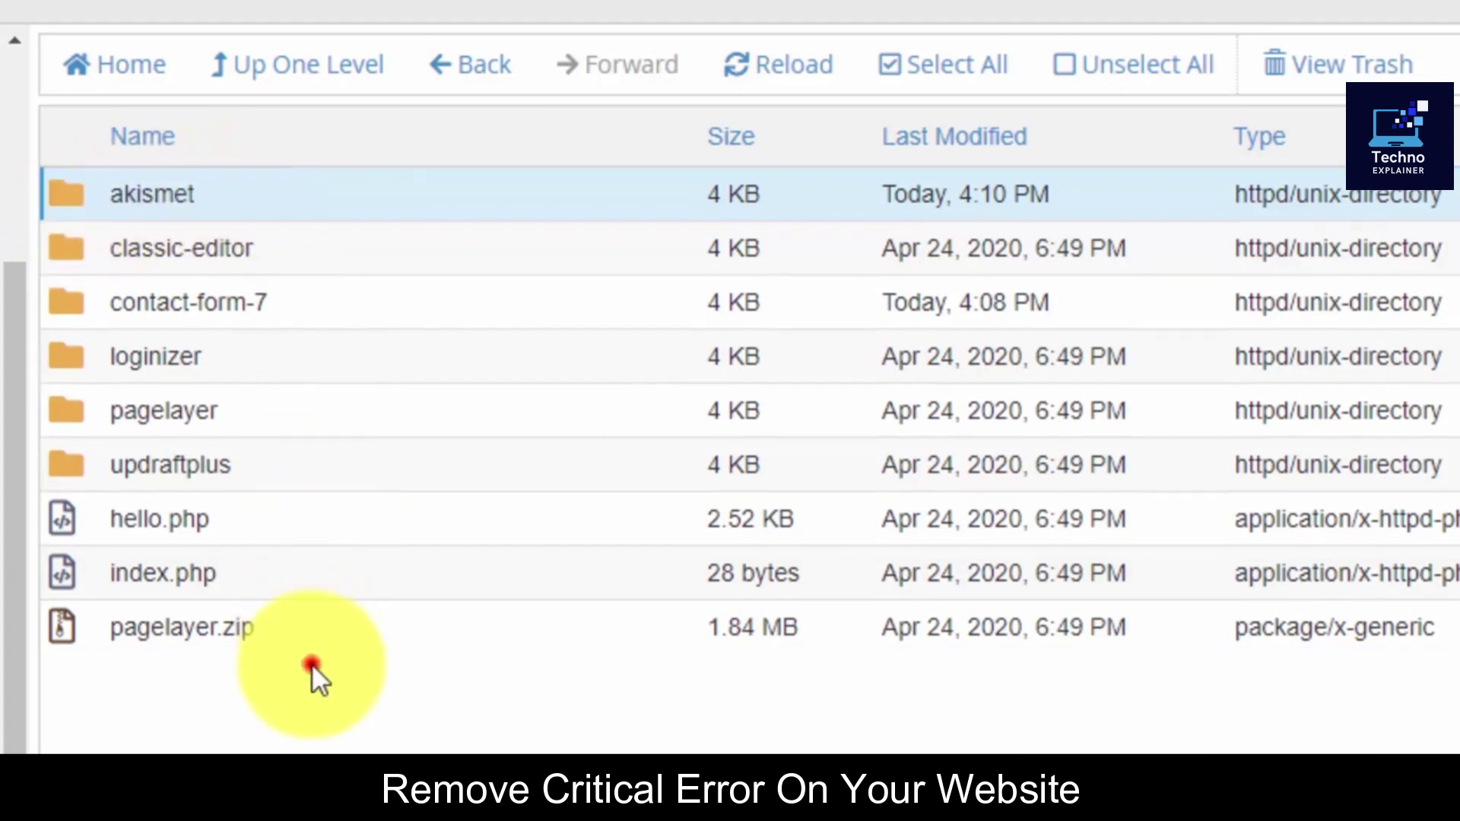
right_click(203, 188)
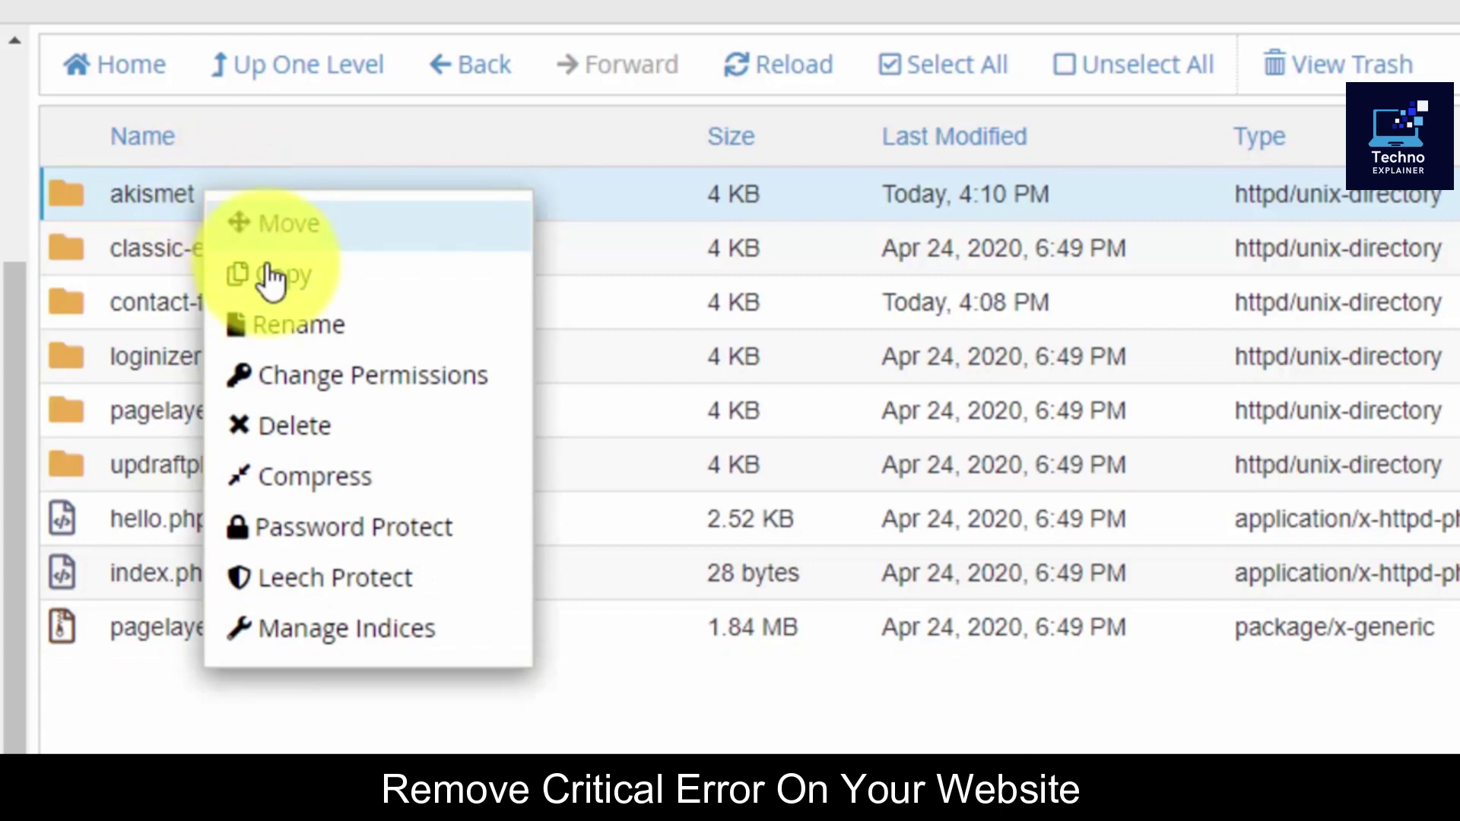
click(279, 334)
click(350, 443)
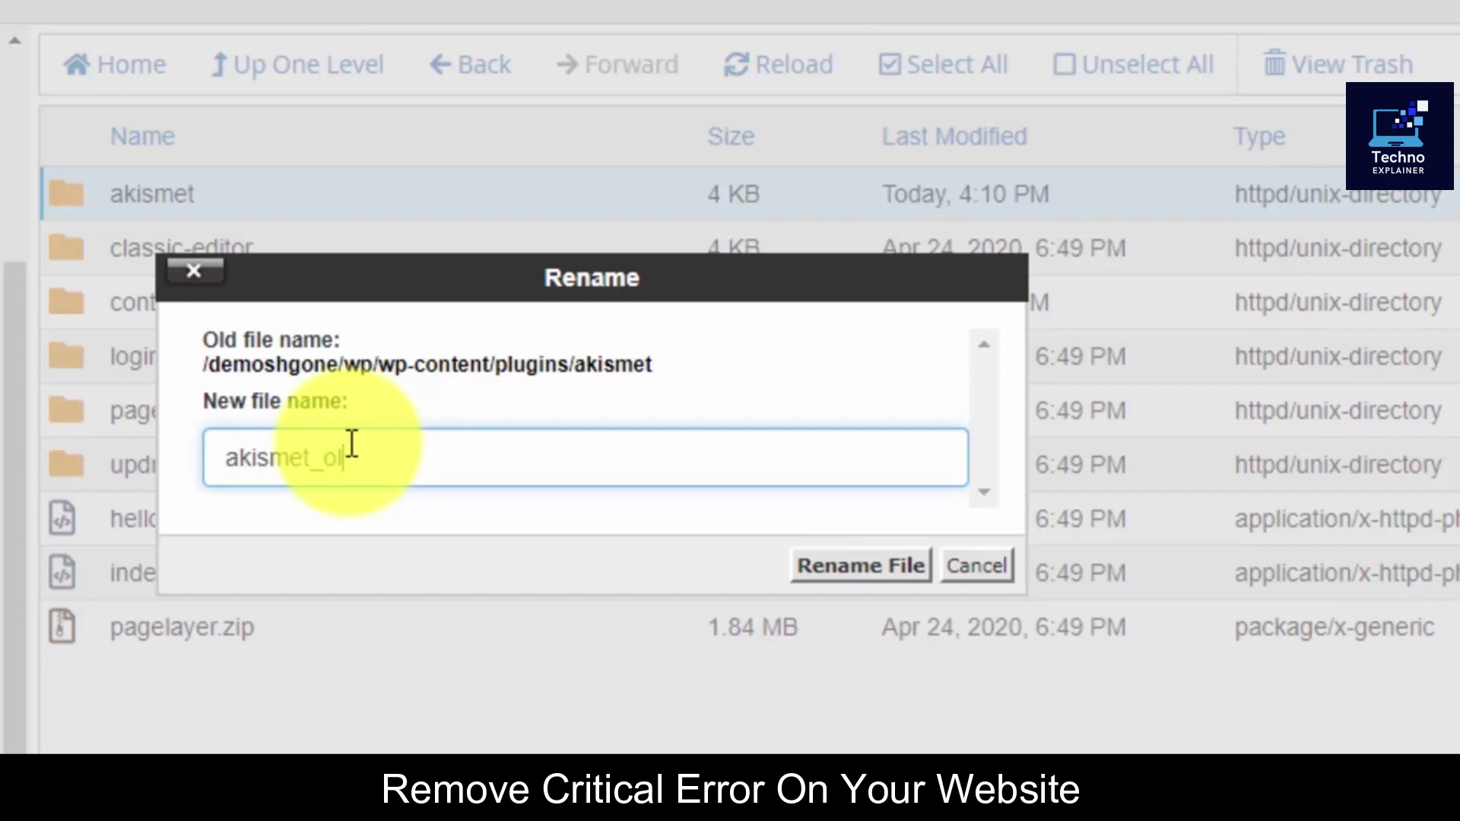
text(_old)
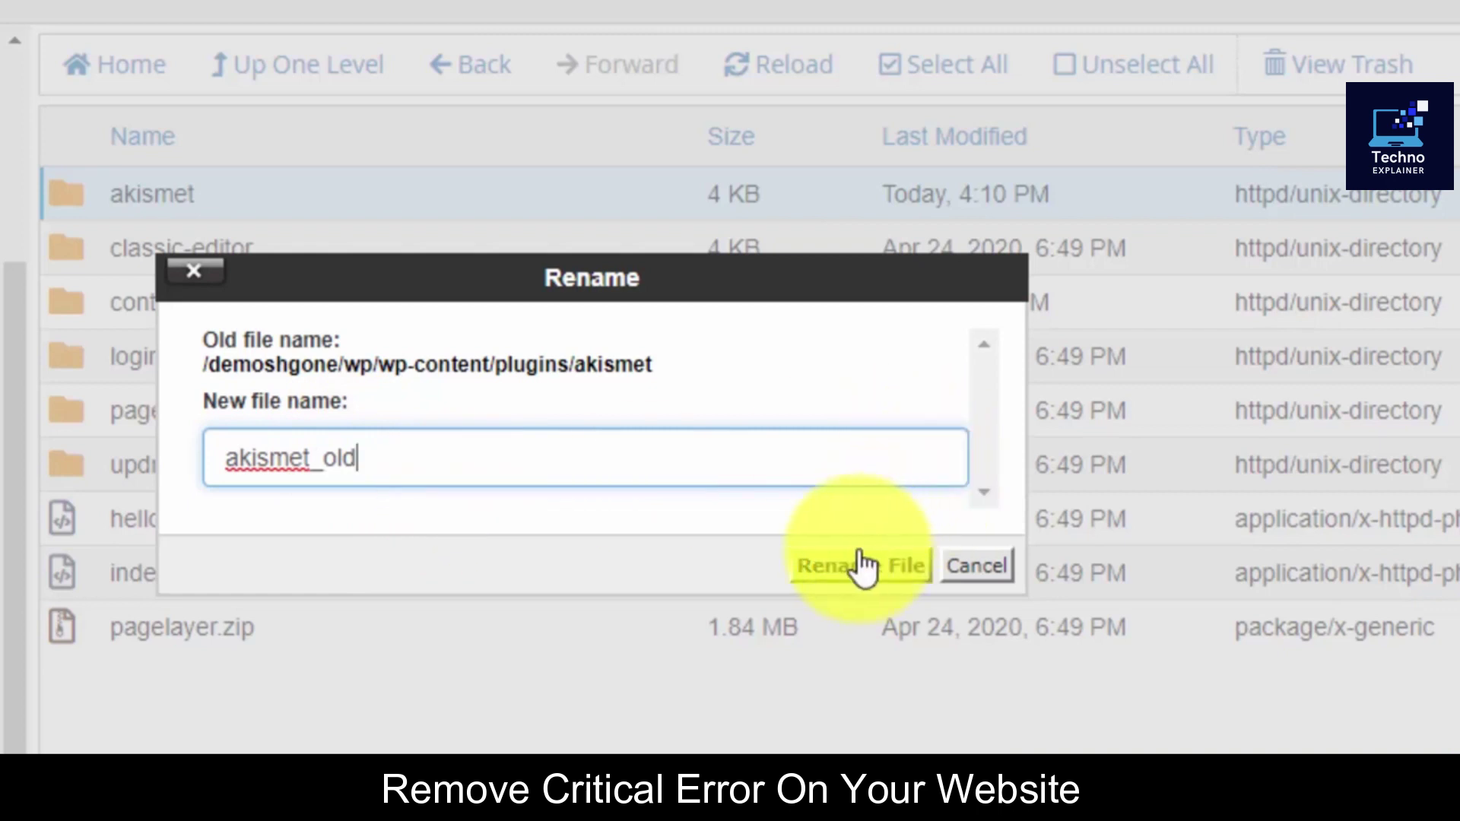
click(836, 570)
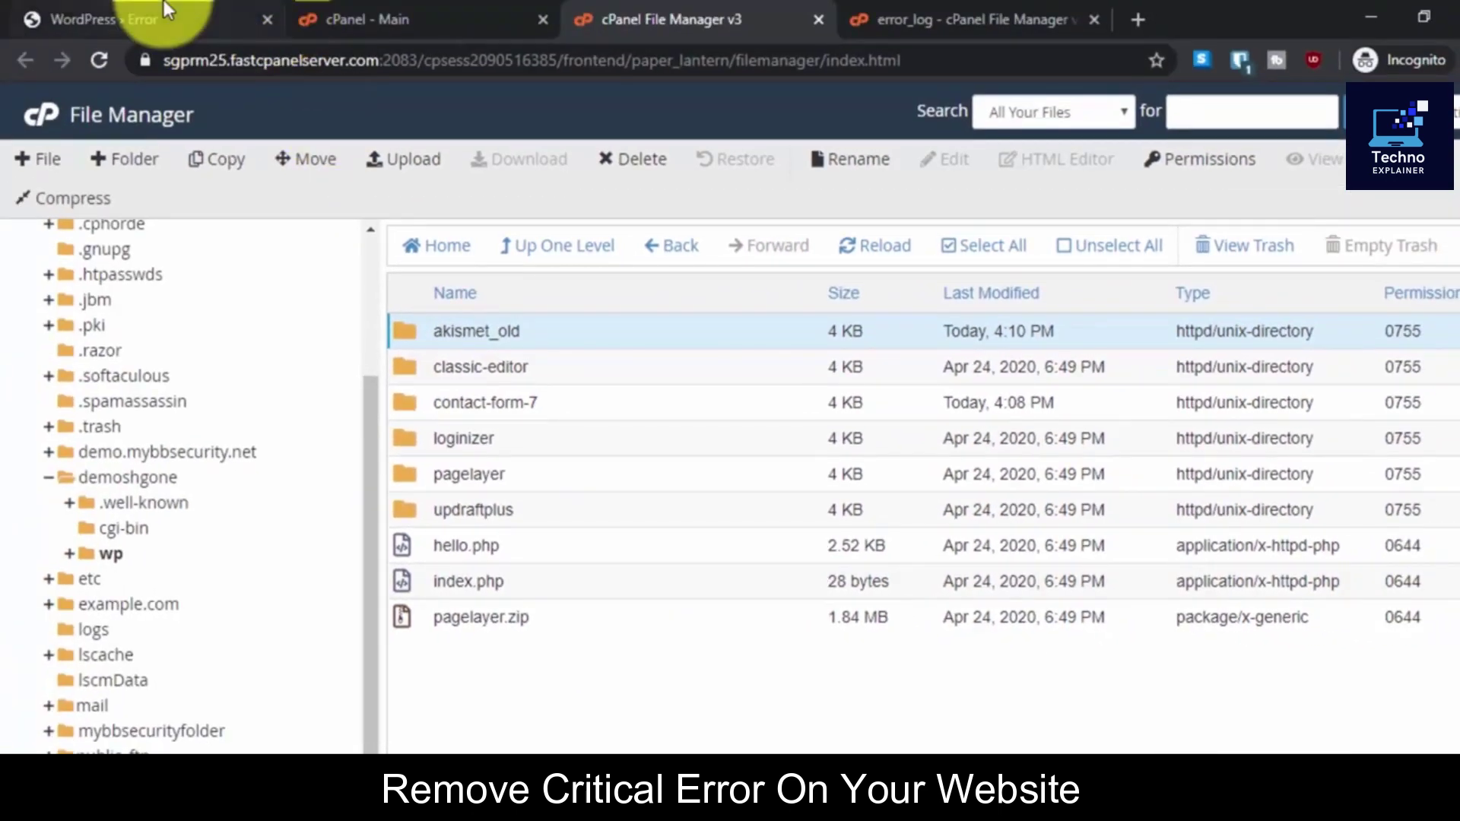
Reload wp-admin to confirm the Dashboard loads, and open the live site in a new tab.
click(167, 15)
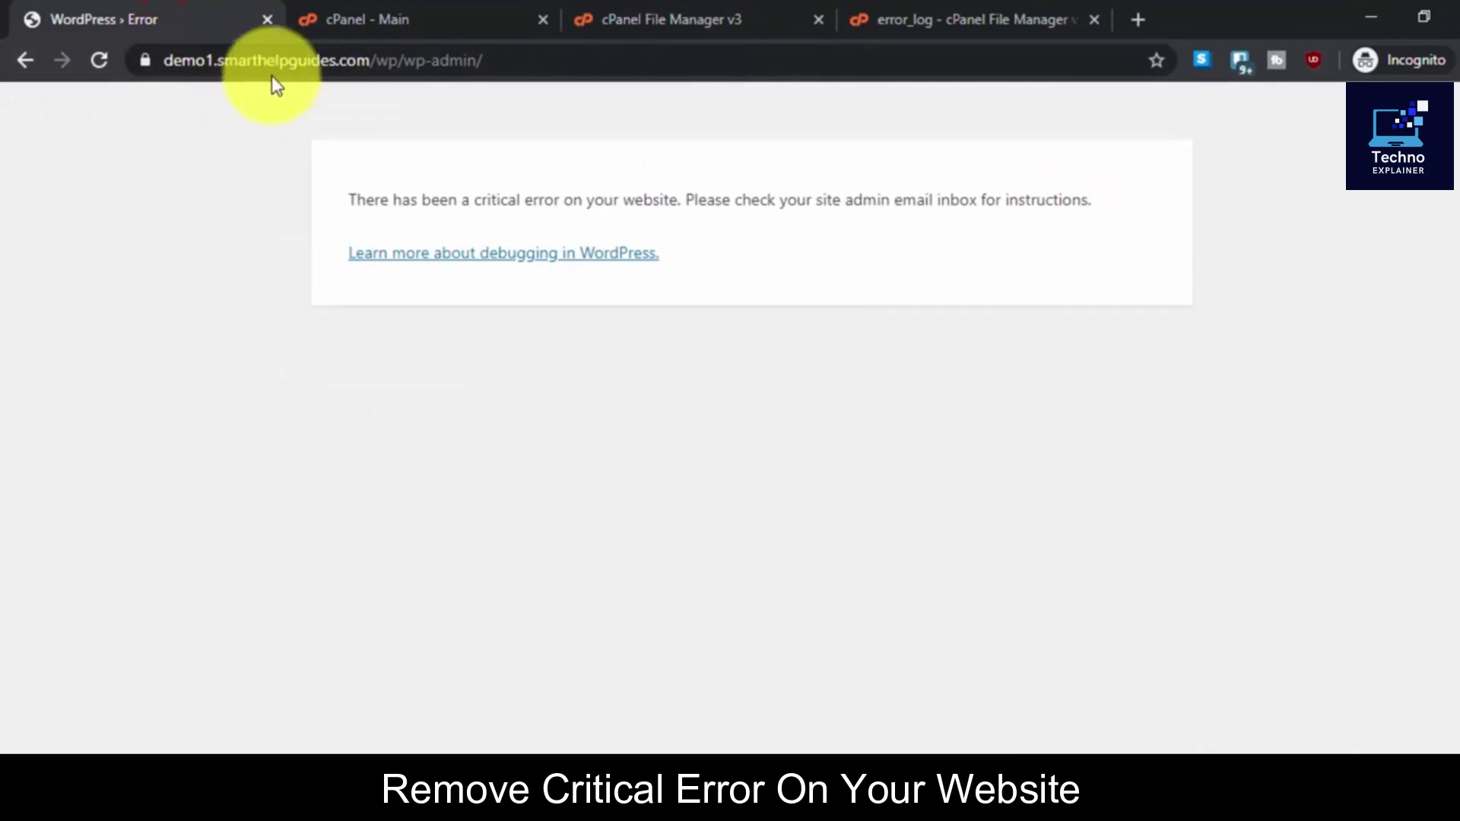
click(99, 61)
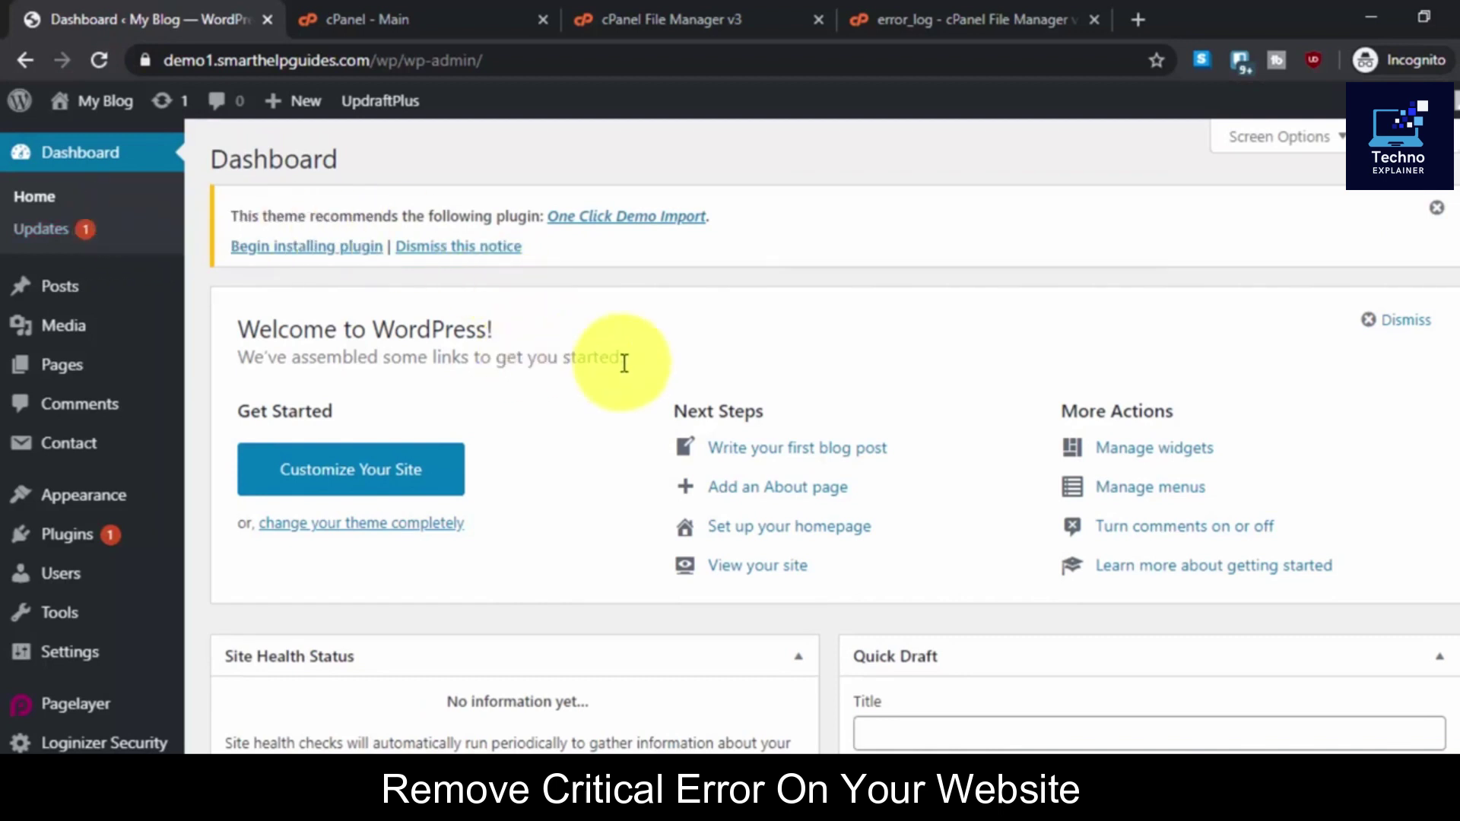
mouse_move(105, 101)
right_click(85, 151)
click(108, 152)
Check the homepage and 'How to backup and restore your wordpress site' post, then scroll the Dashboard panels.
click(465, 11)
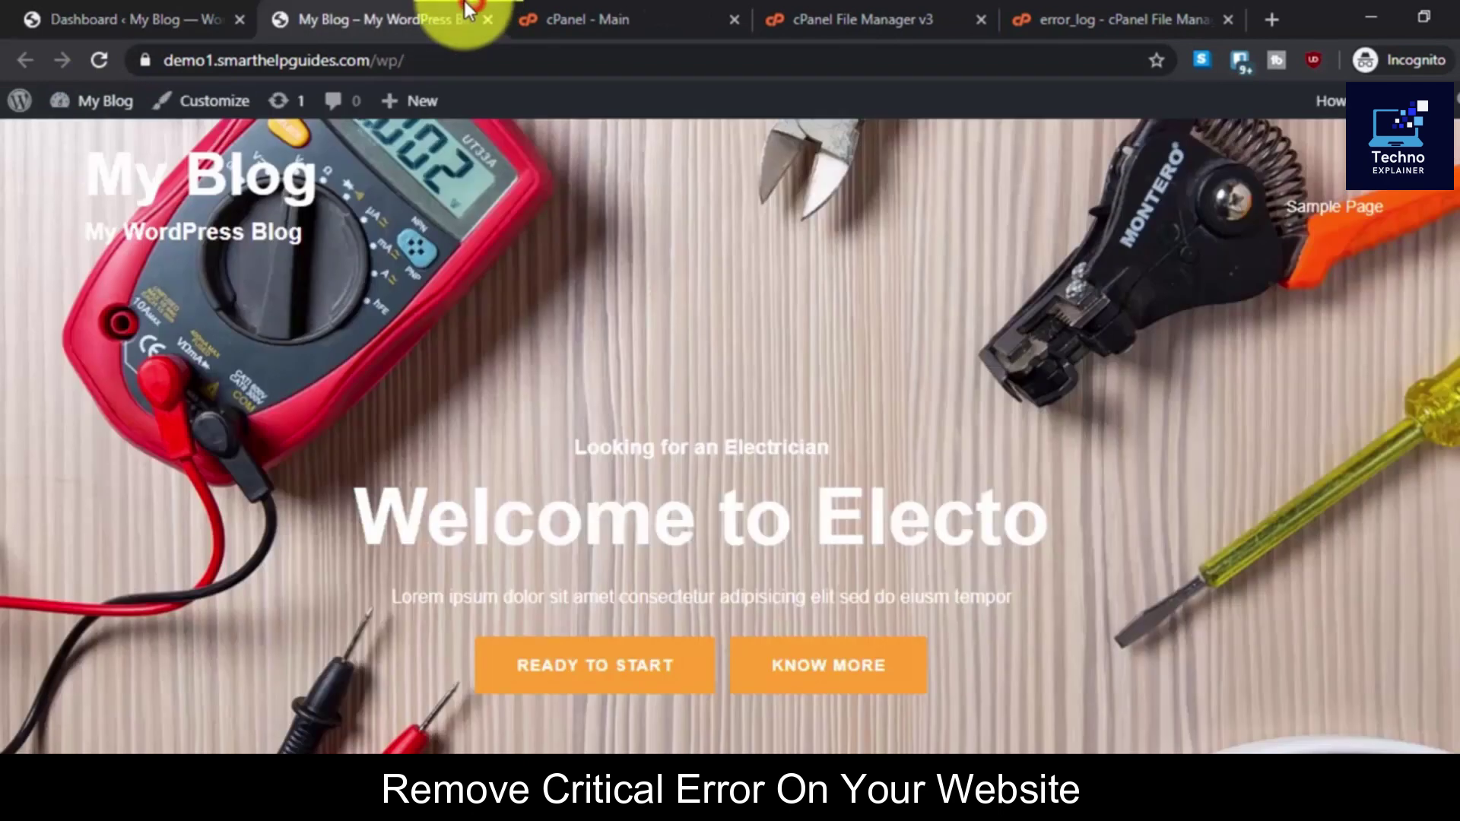
scroll(390, 469, down, 5)
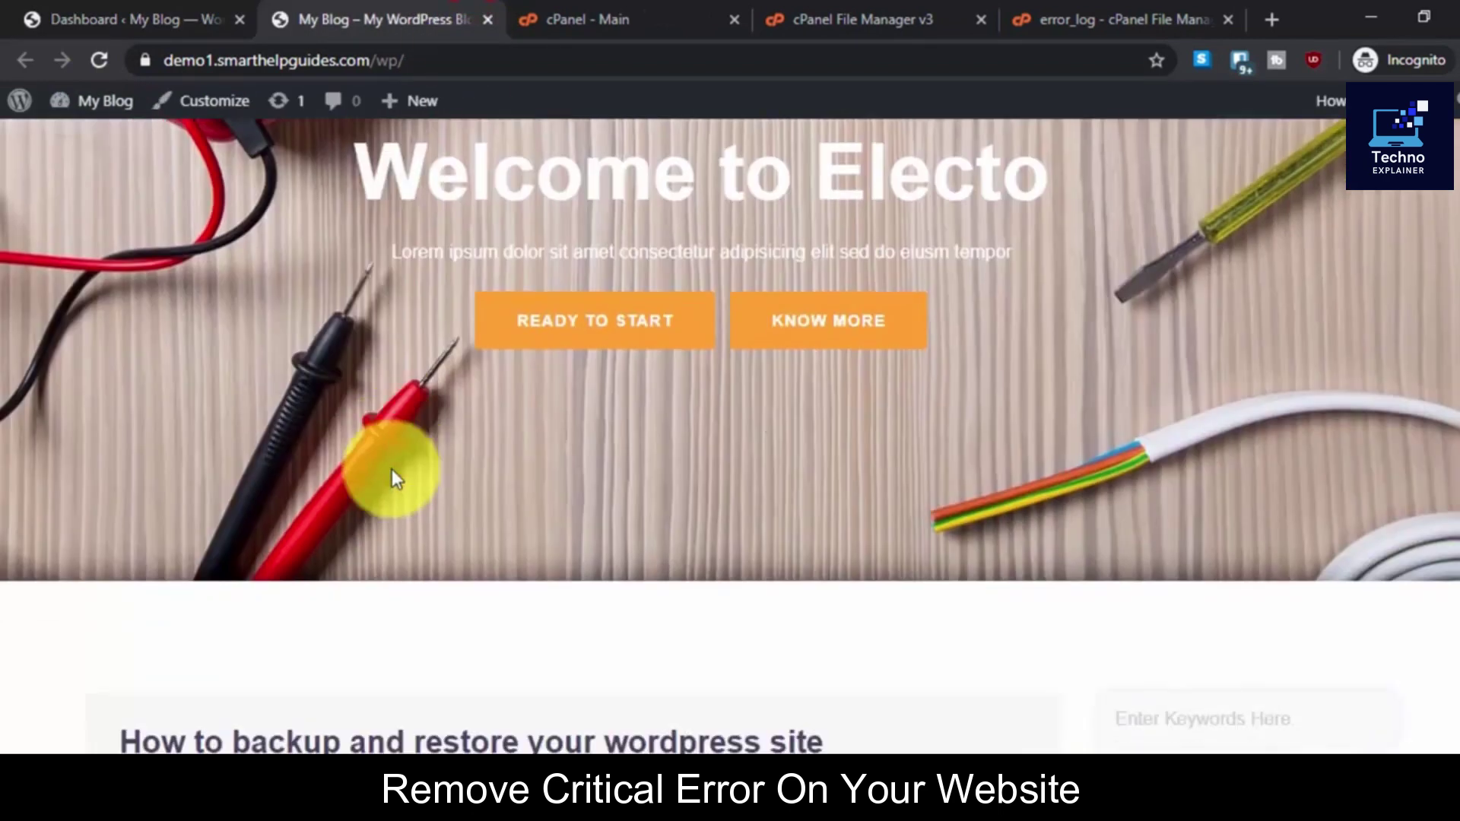
scroll(391, 469, down, 5)
click(537, 399)
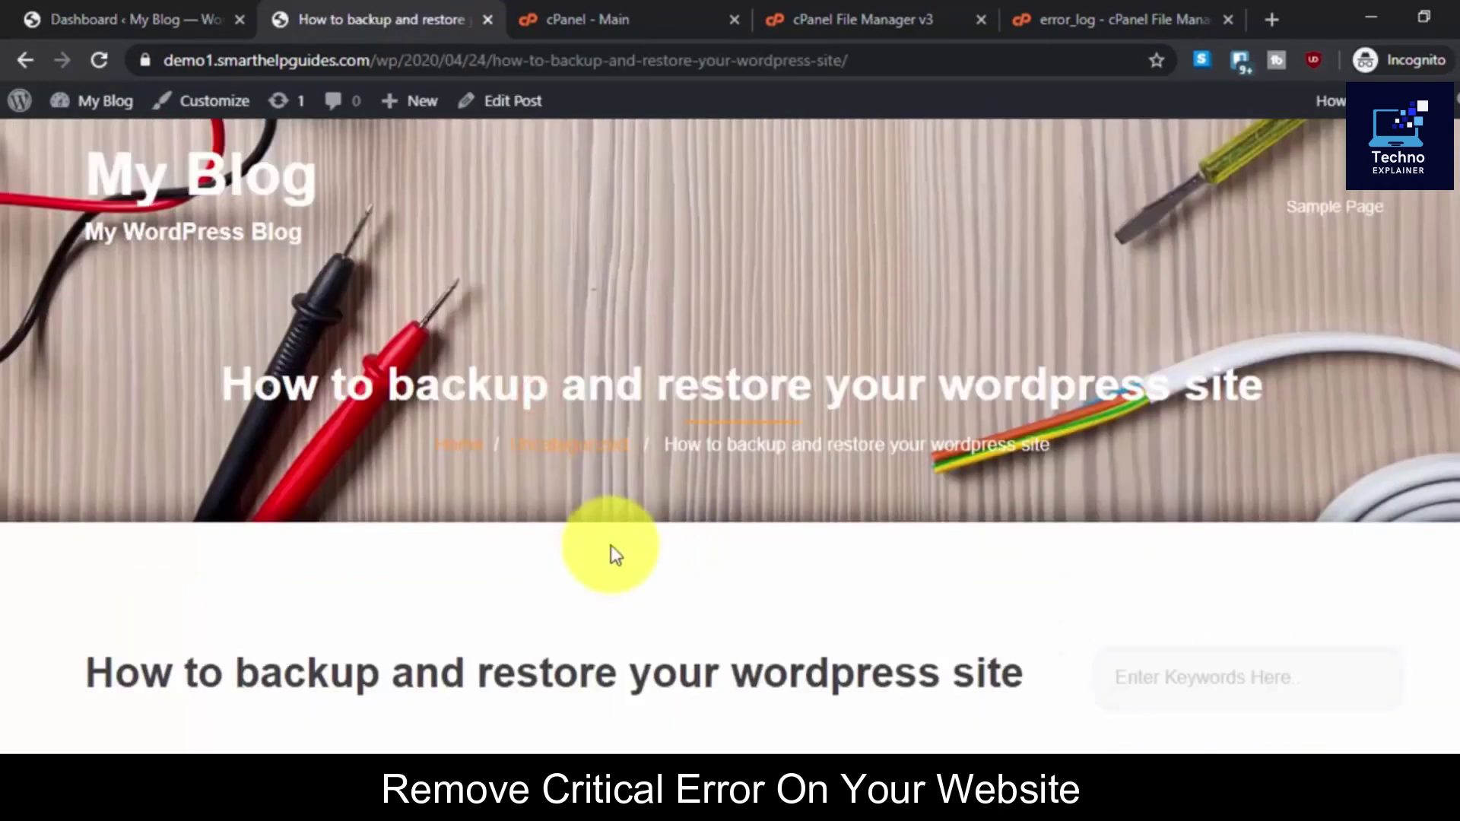
scroll(647, 586, down, 9)
scroll(570, 560, up, 5)
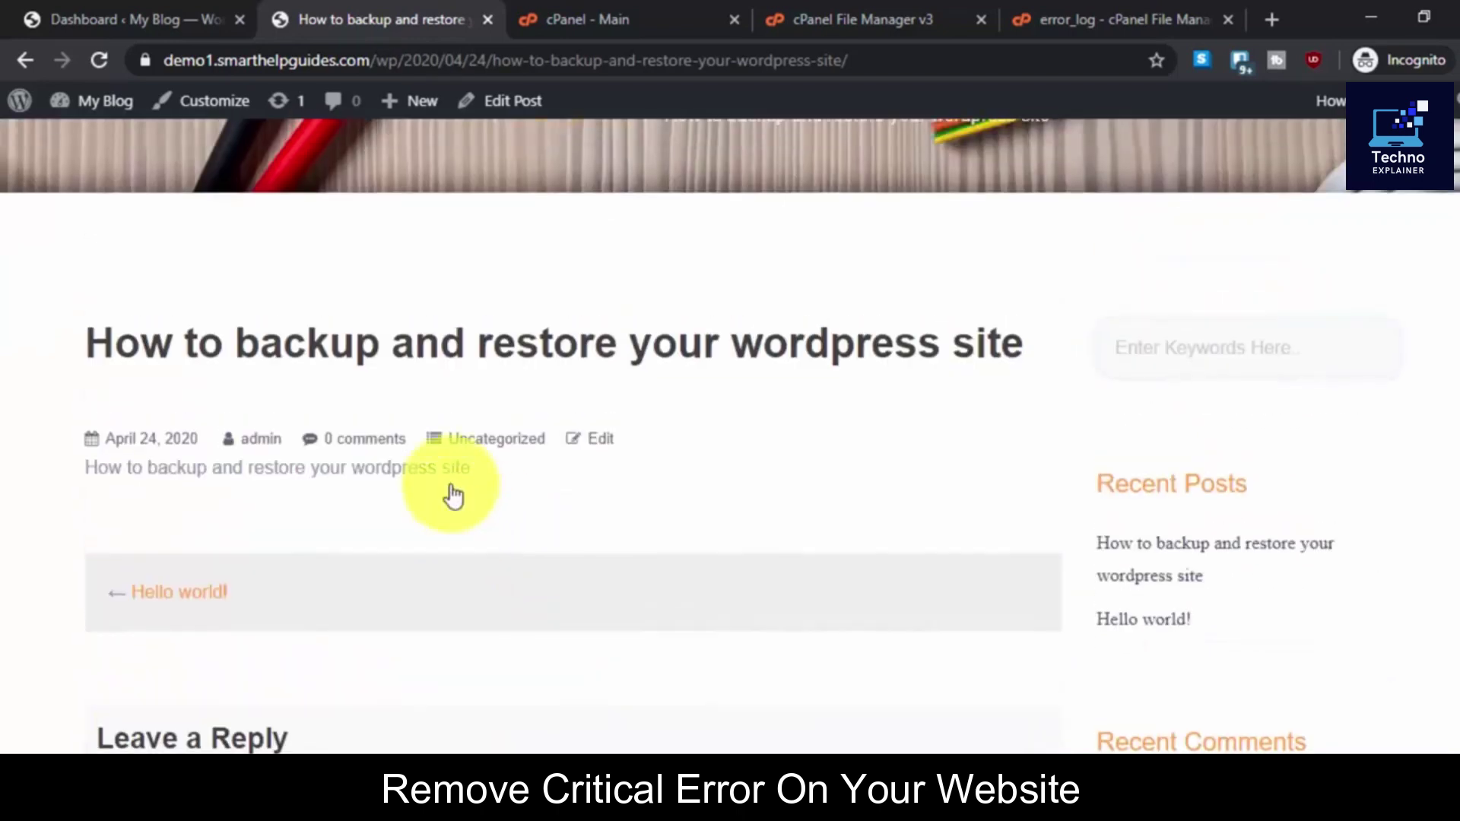
scroll(454, 496, up, 5)
click(175, 3)
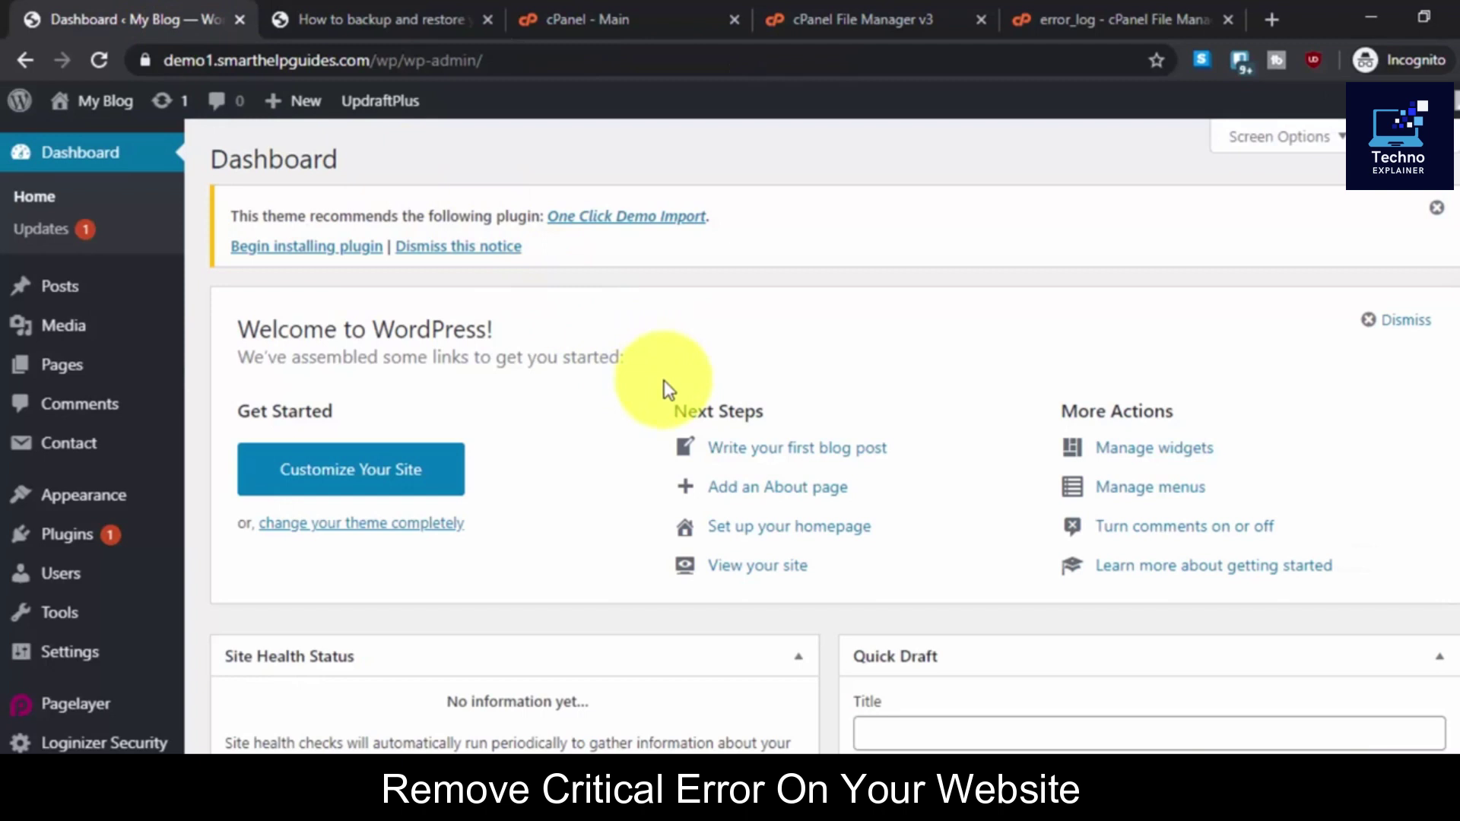
scroll(504, 604, down, 10)
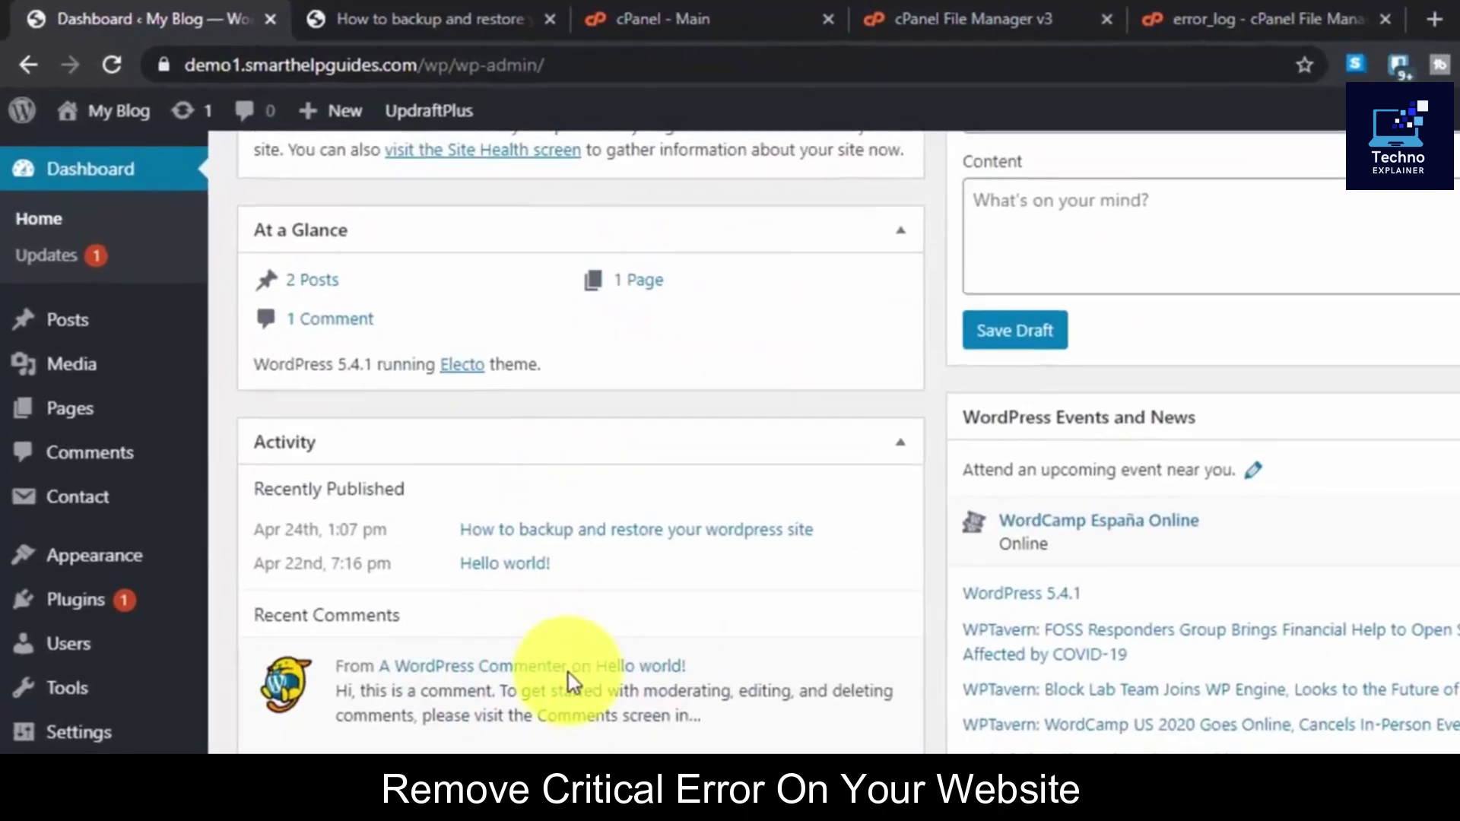
On the Plugins page, inspect Akismet Anti-Spam and its missing-file deactivation notice.
click(96, 701)
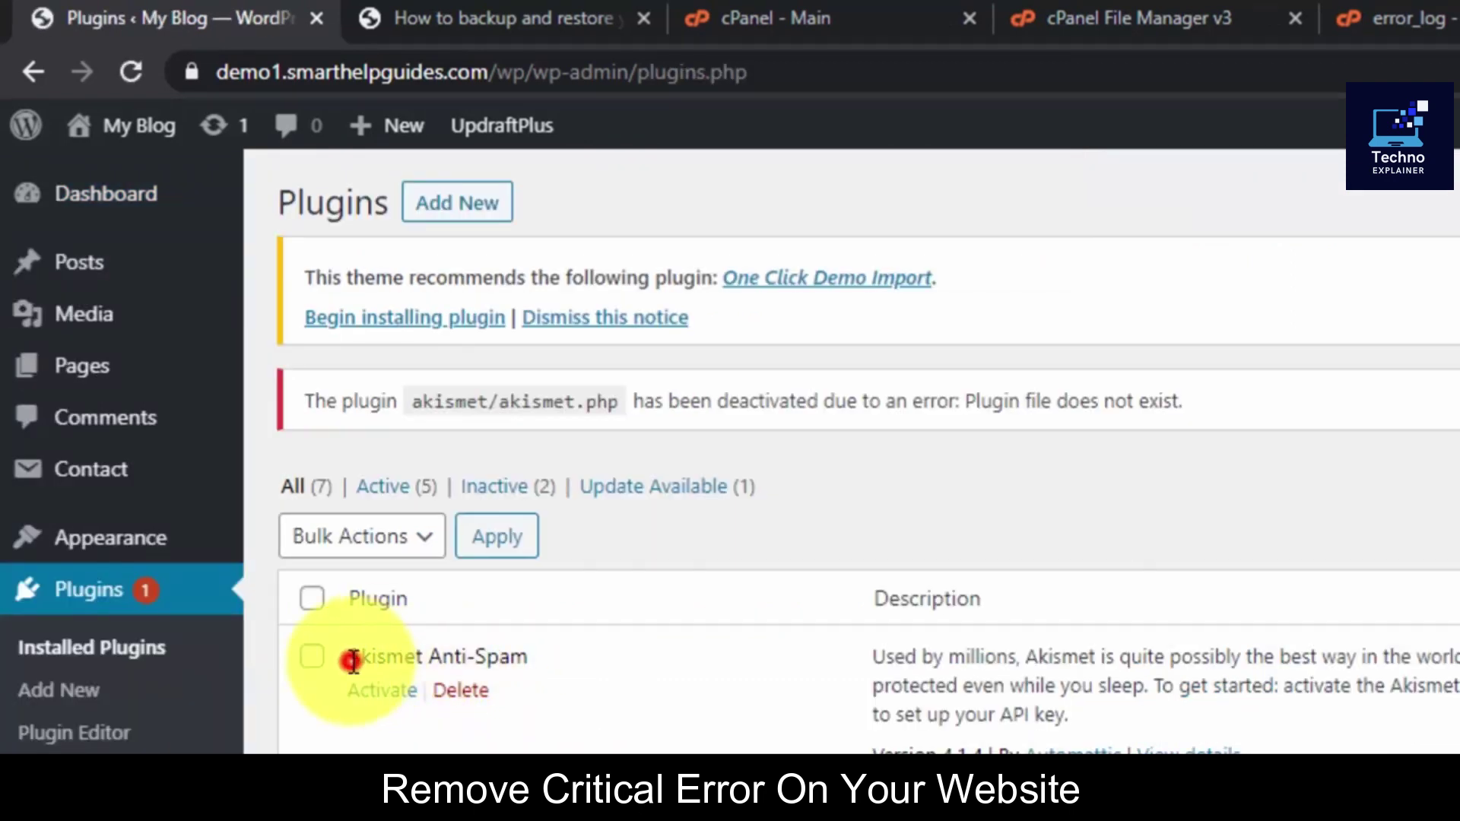
mouse_move(352, 660)
mouse_down()
mouse_move(509, 672)
mouse_move(485, 660)
mouse_up()
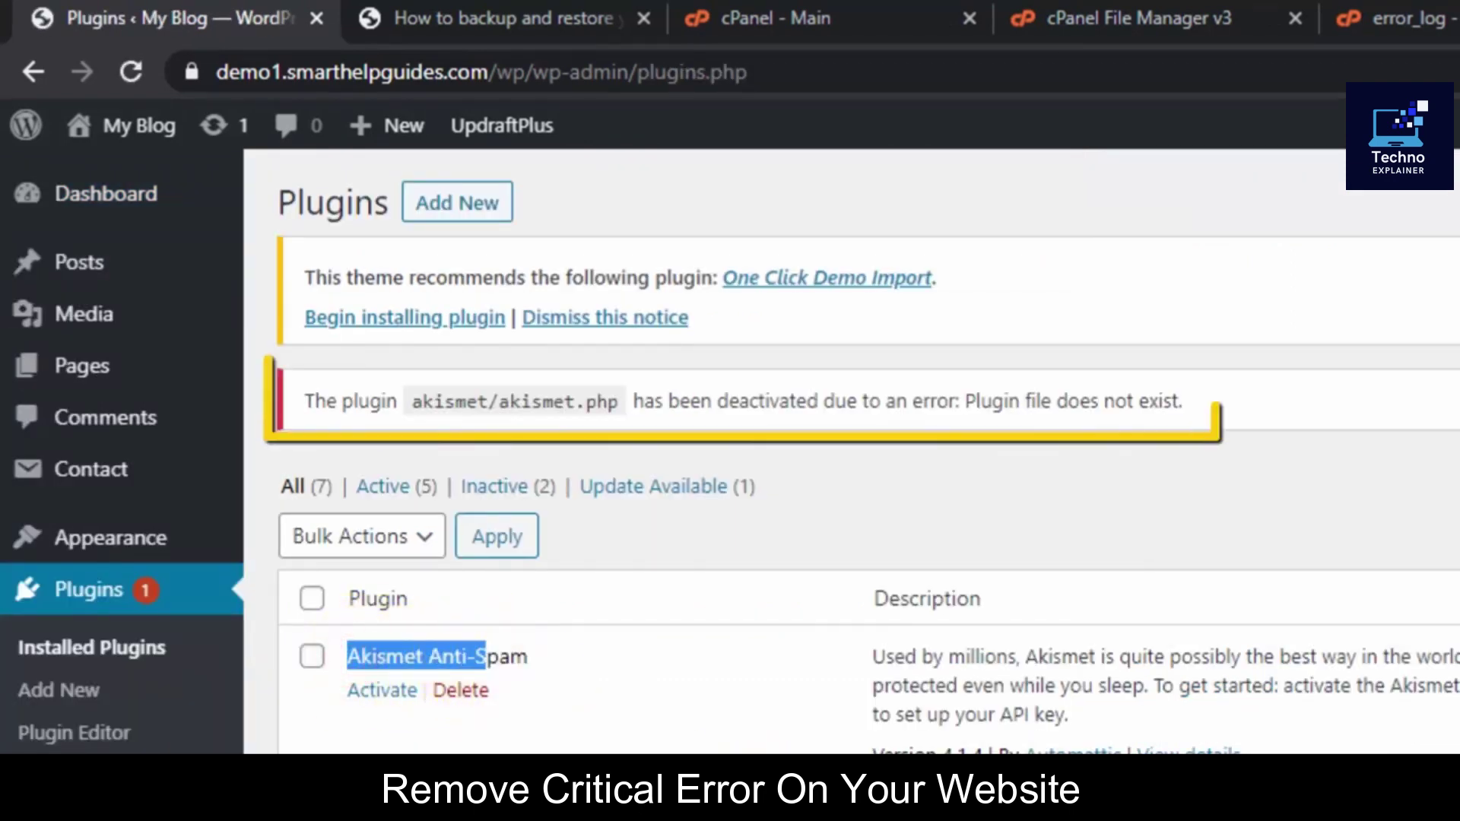
click(613, 734)
click(294, 404)
drag(293, 404, 1174, 383)
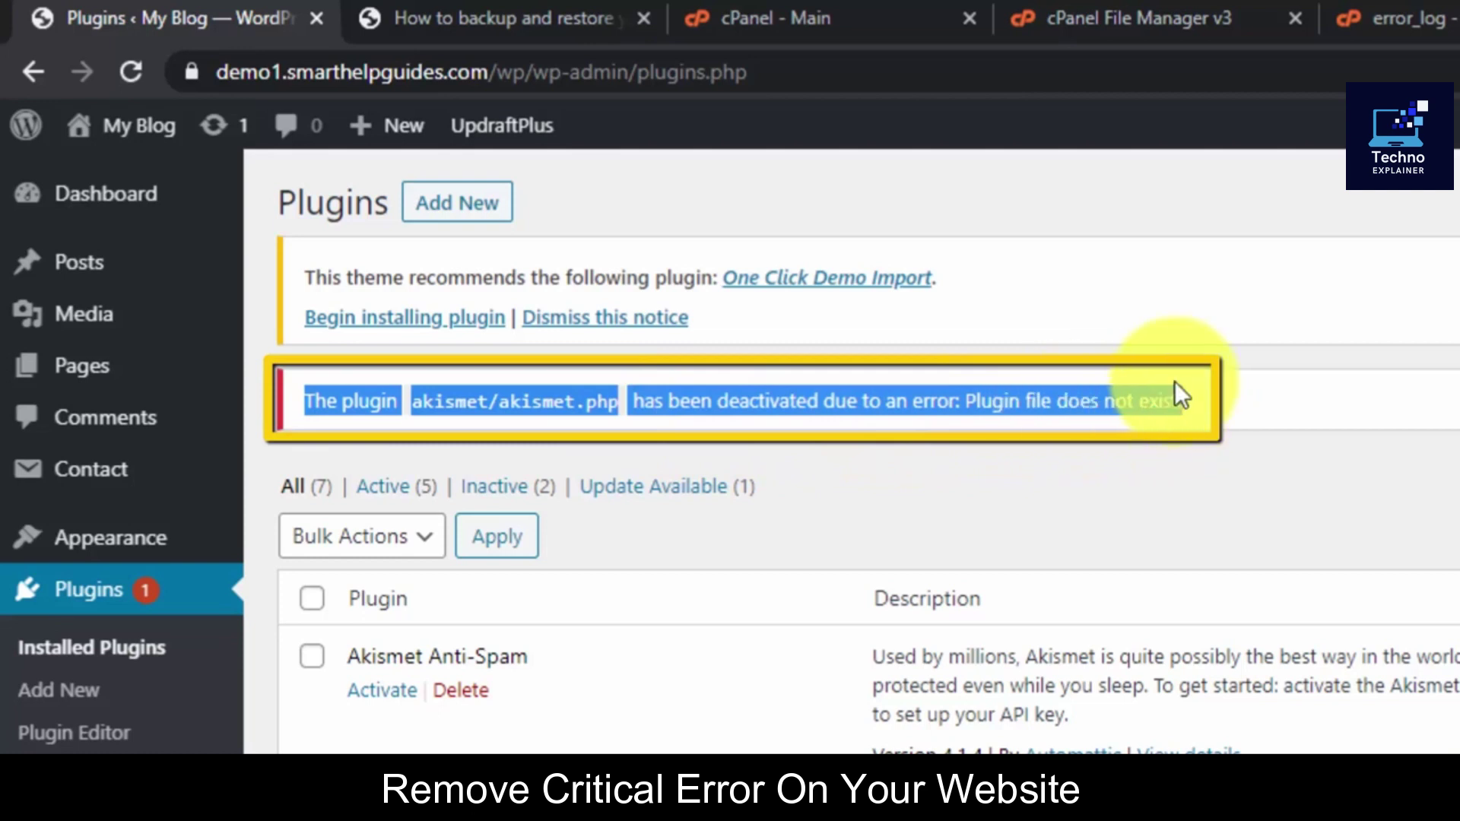
click(1124, 447)
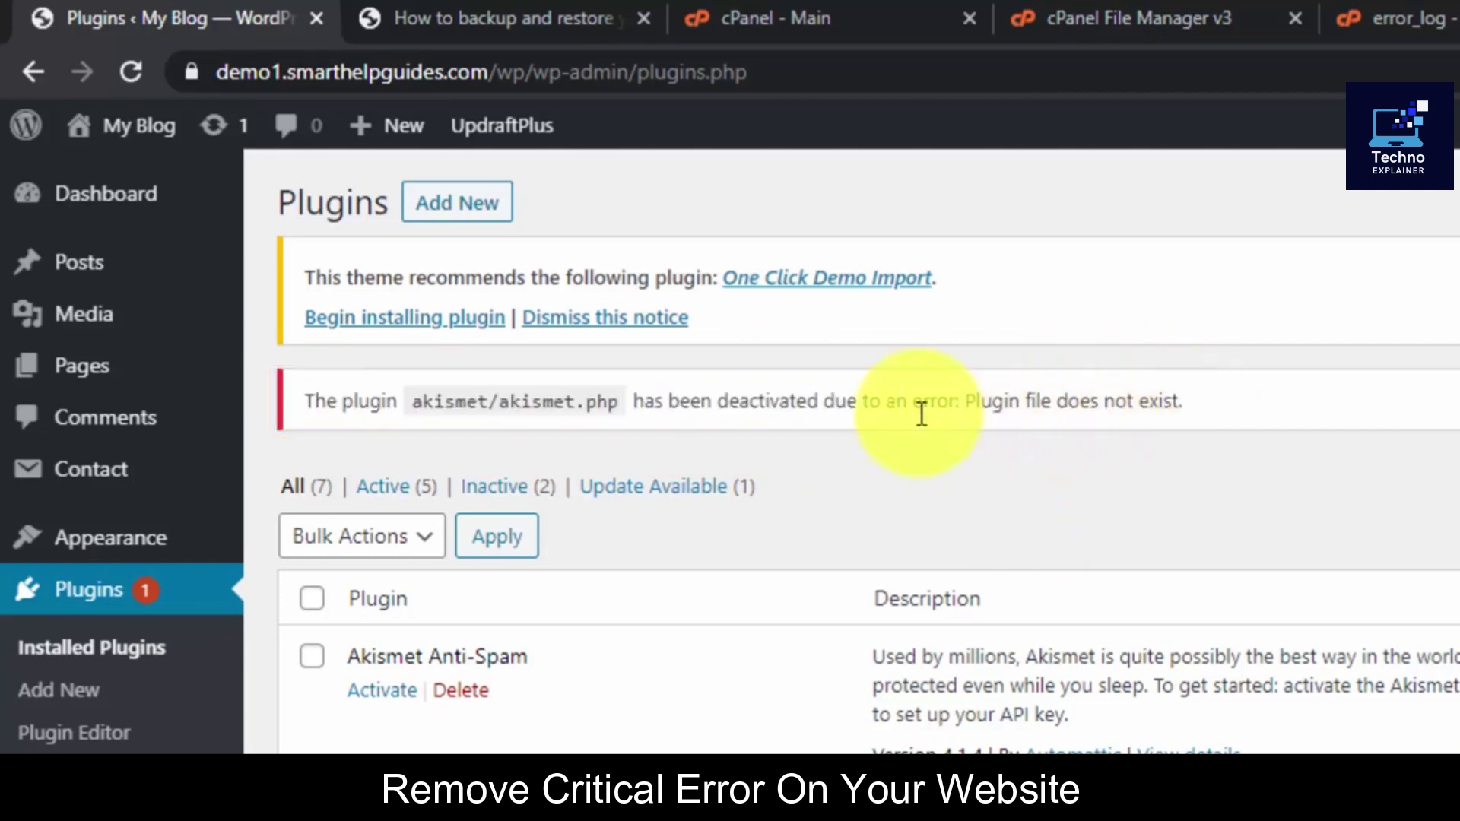
Delete the Akismet Anti-Spam plugin and confirm the deletion.
click(454, 692)
click(1143, 282)
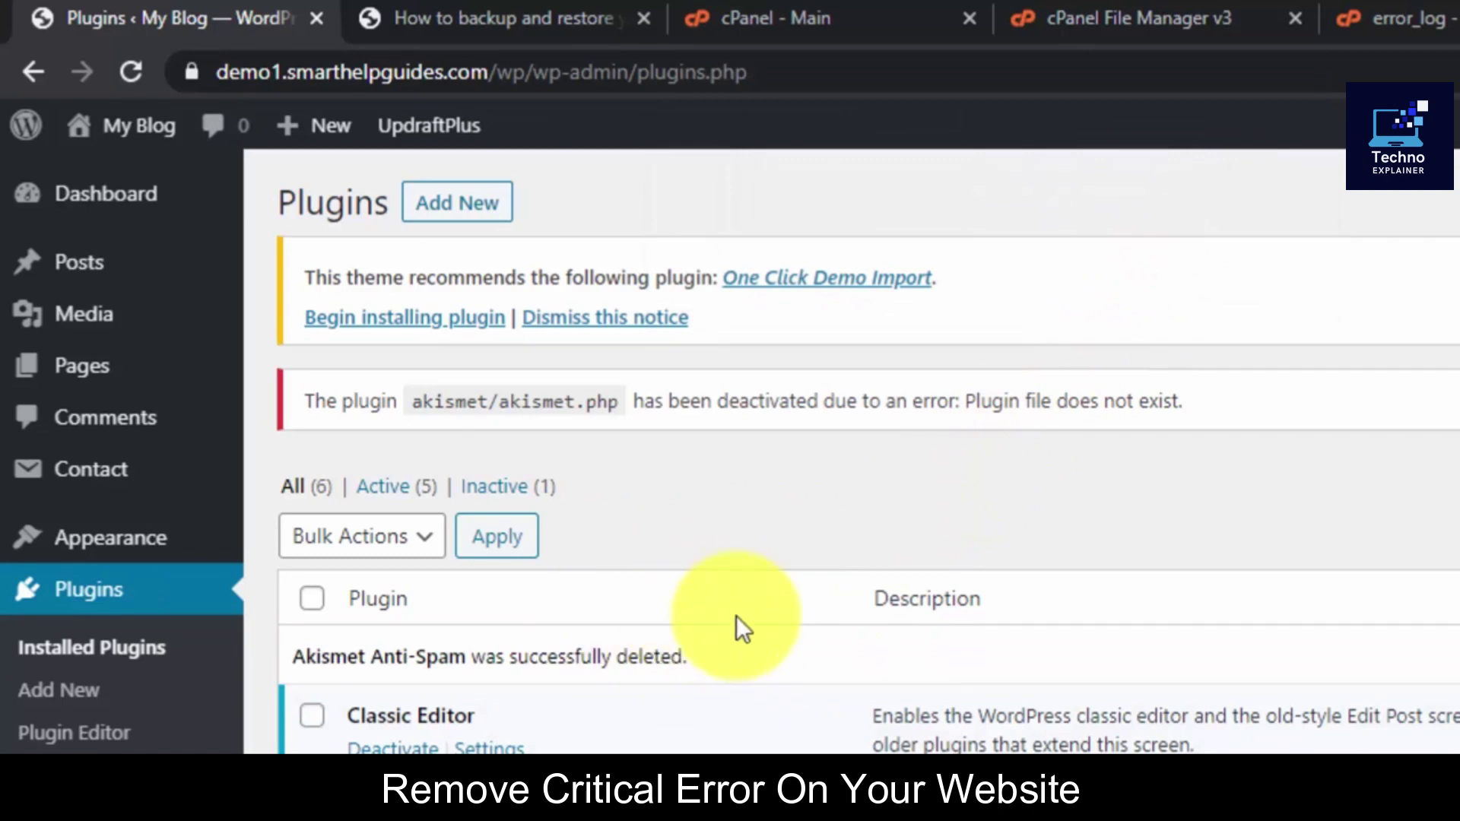
click(85, 692)
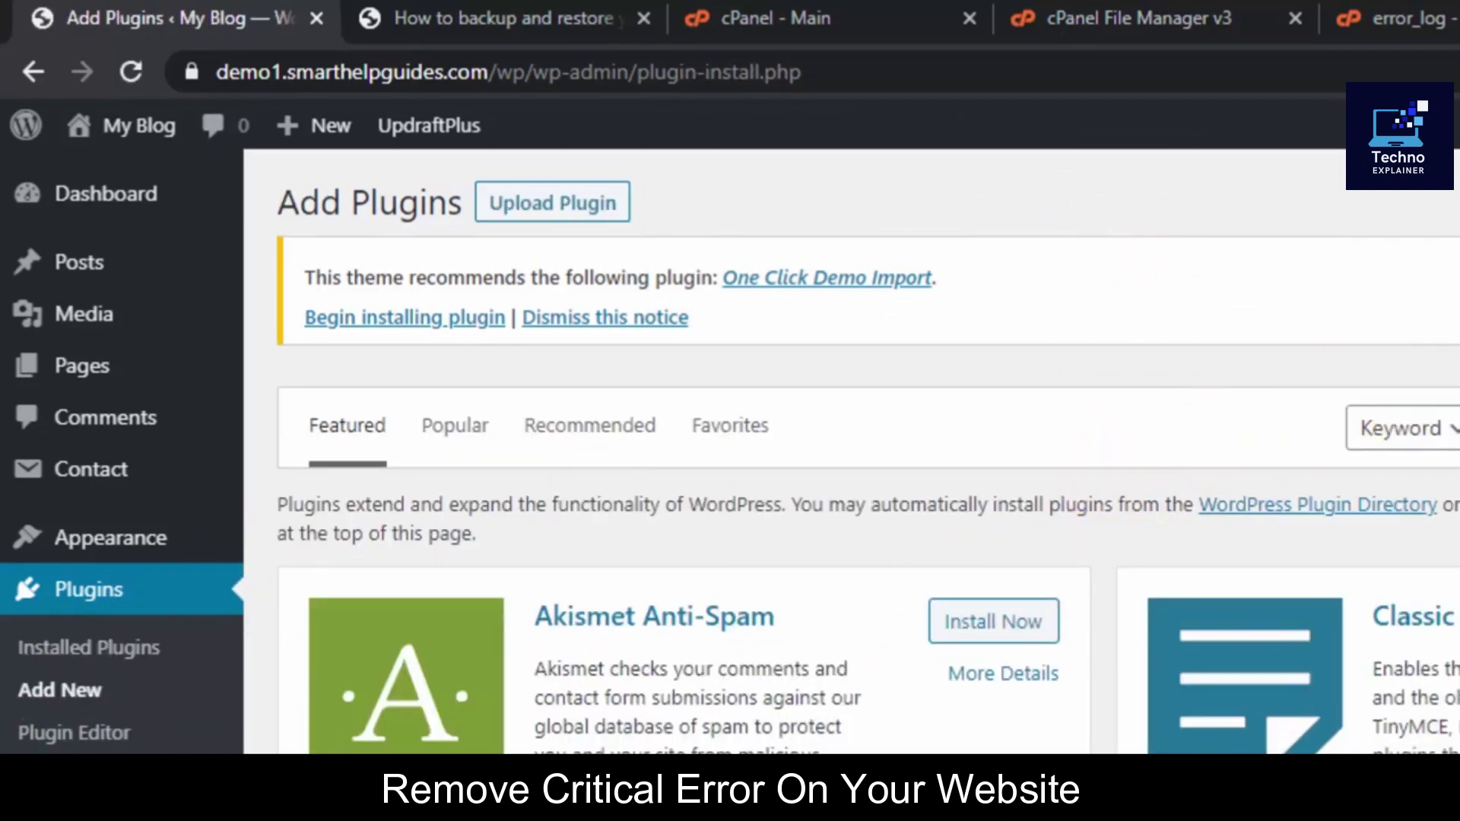
Install Akismet Anti-Spam from Add Plugins and activate it.
click(959, 630)
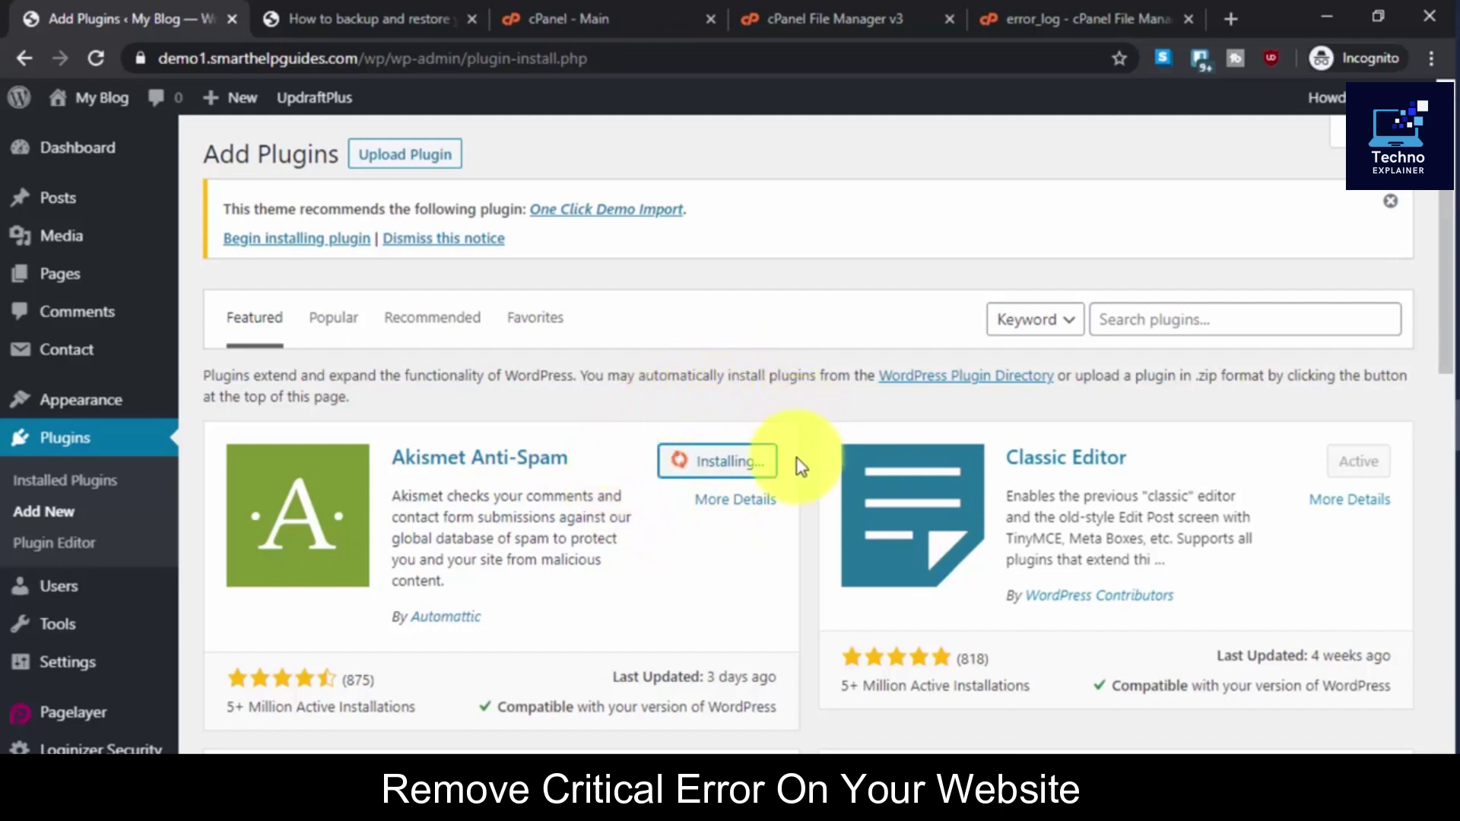
click(730, 465)
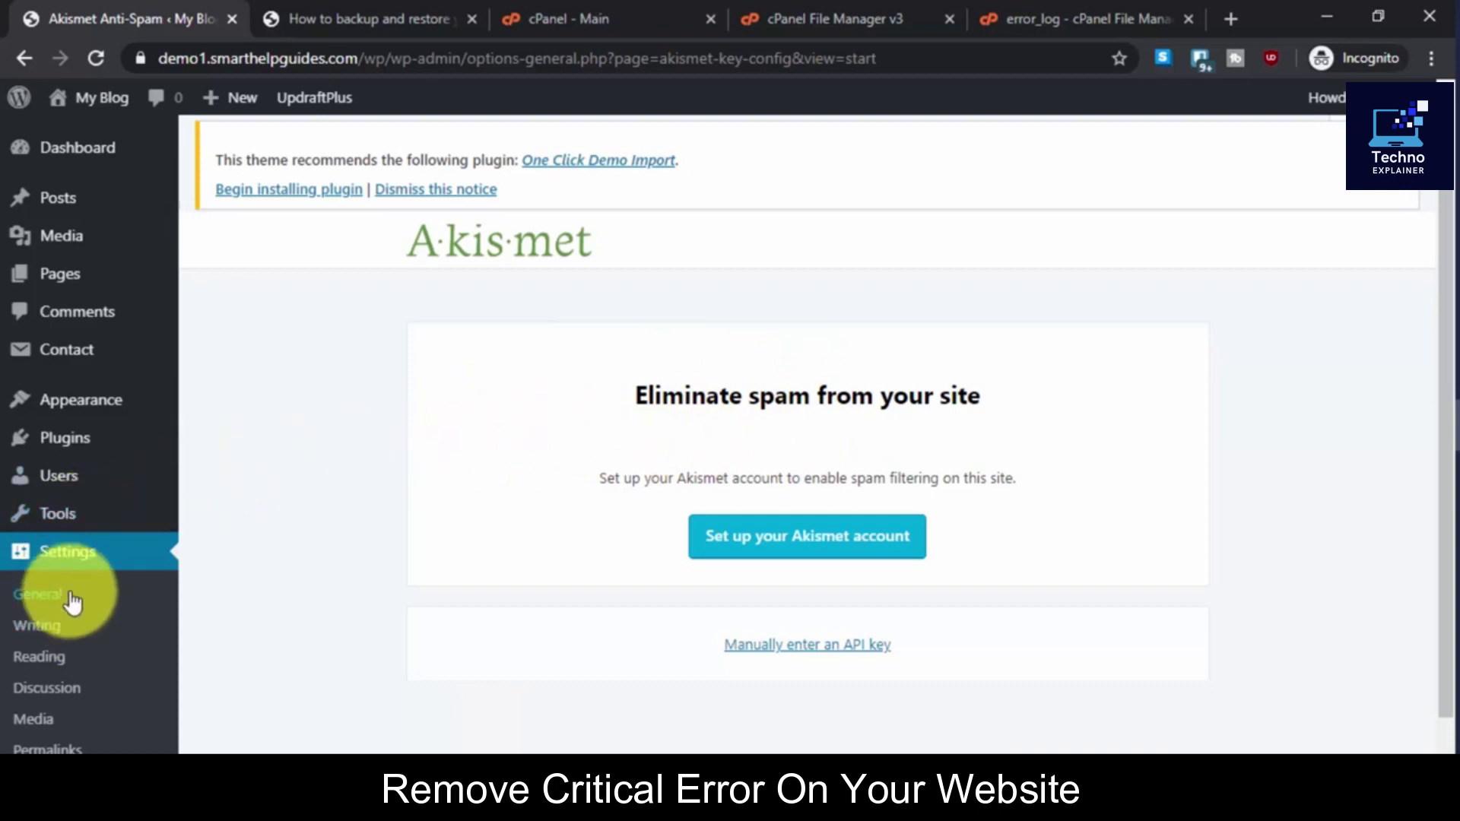
Go back to WordPress's Installed Plugins list, where Akismet Anti-Spam 4.1.5 now shows active.
mouse_move(57, 407)
click(200, 446)
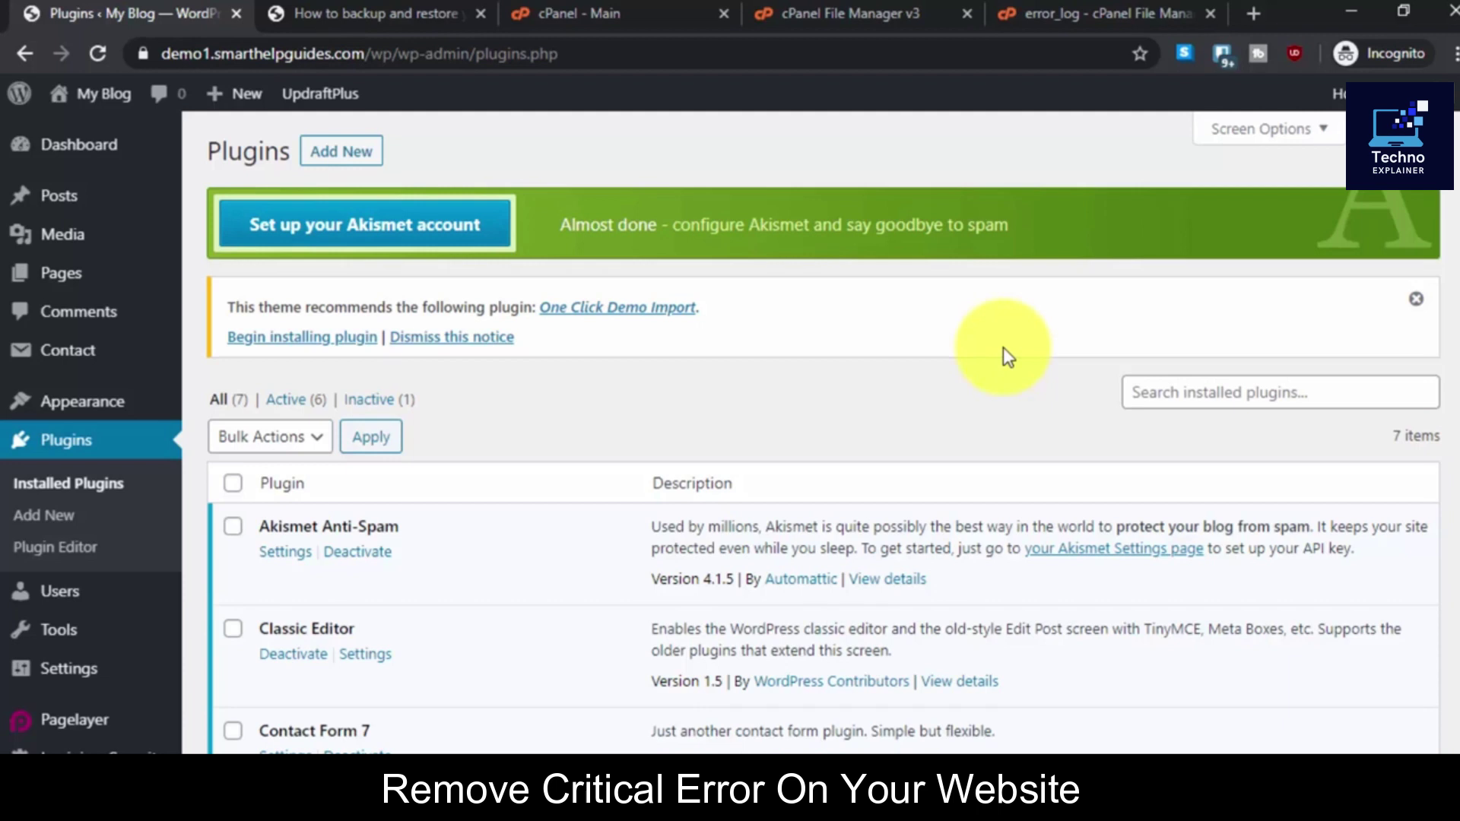
Reload the plugins folder listing in File Manager so the new akismet folder appears.
click(643, 10)
click(791, 8)
click(597, 710)
click(850, 267)
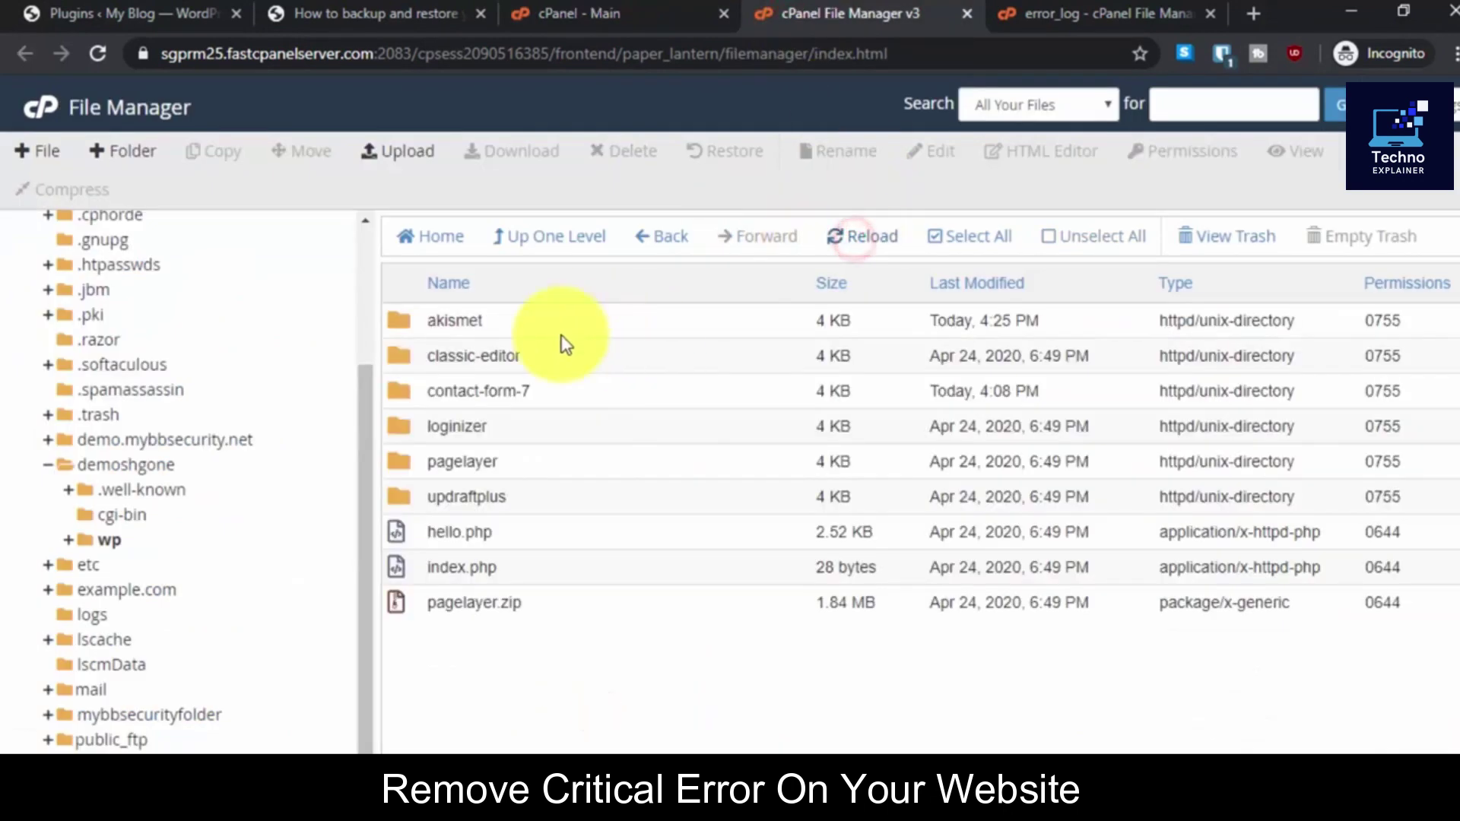
click(411, 331)
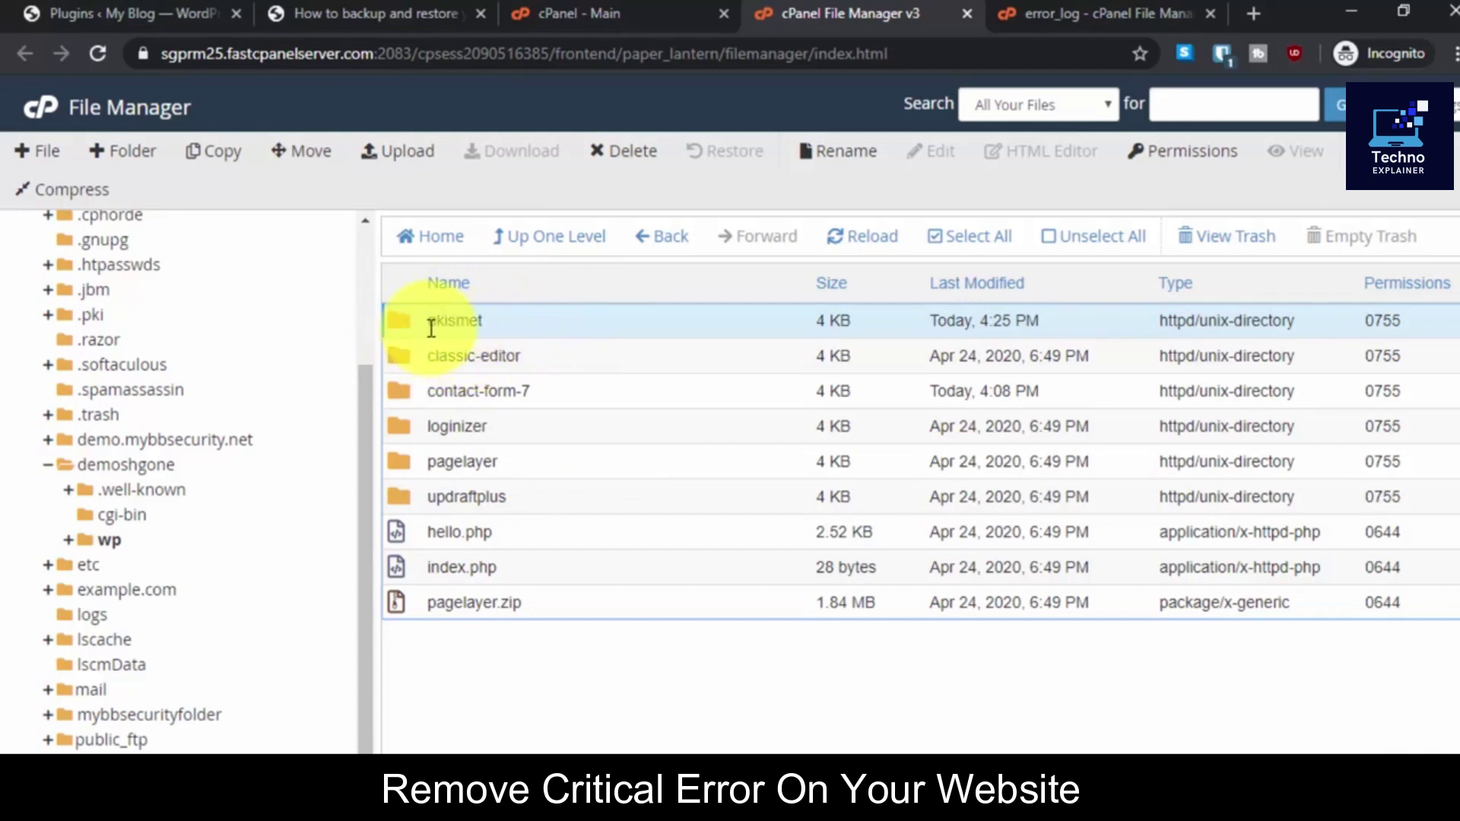
Check the error_log contents, then close the error_log tab.
click(499, 675)
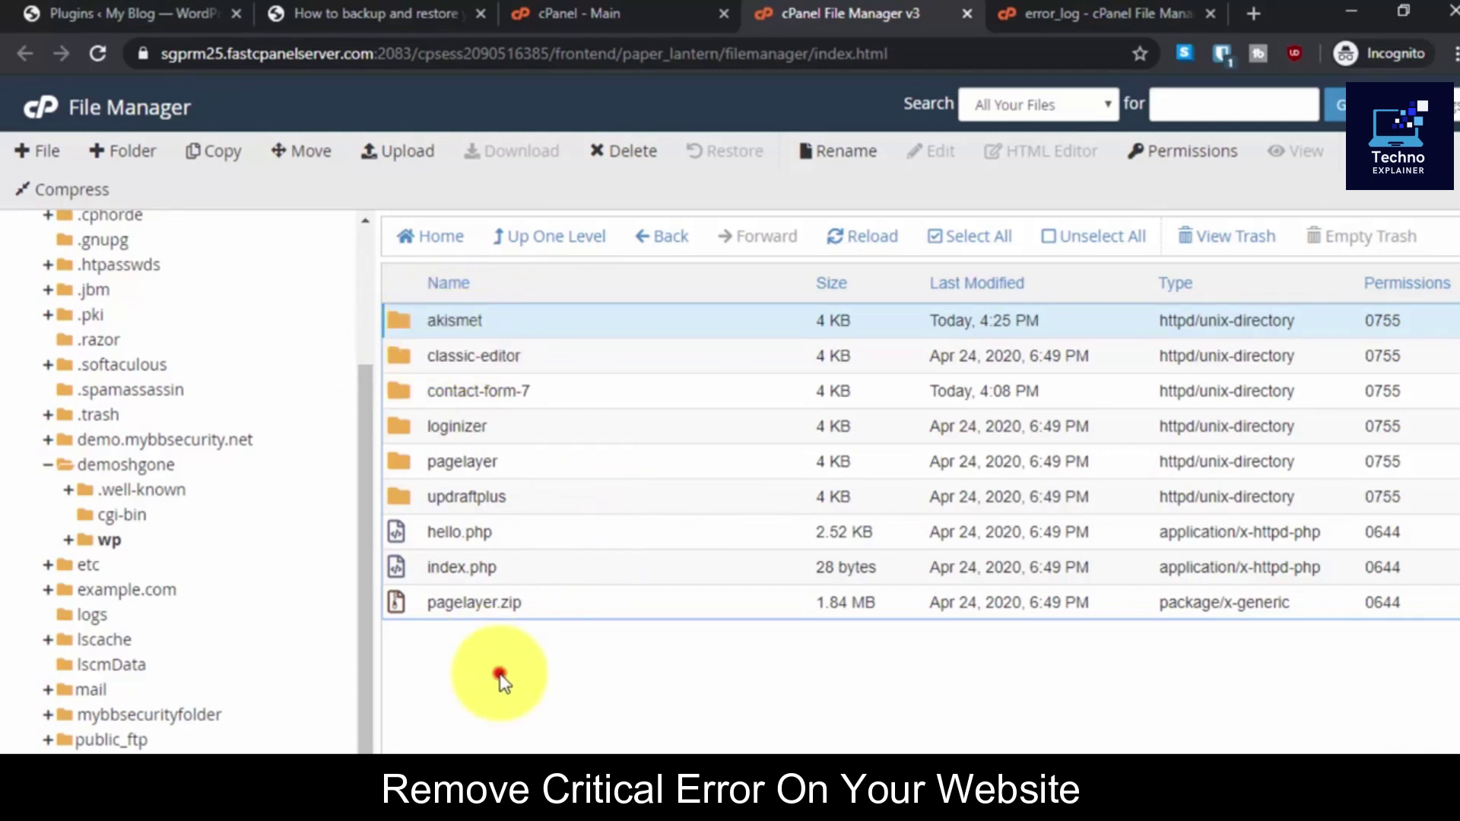
click(1124, 9)
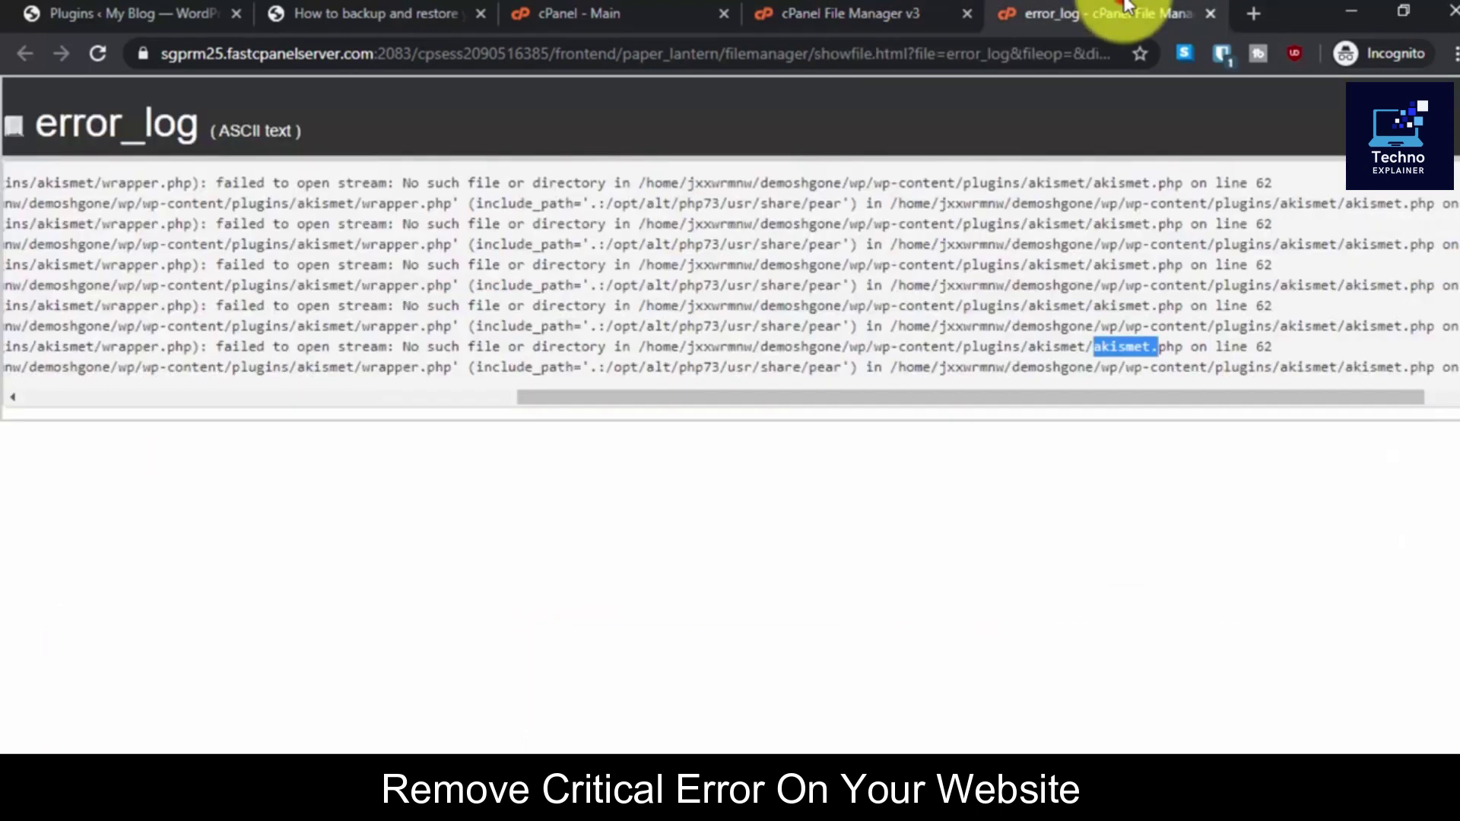
click(1211, 15)
click(507, 735)
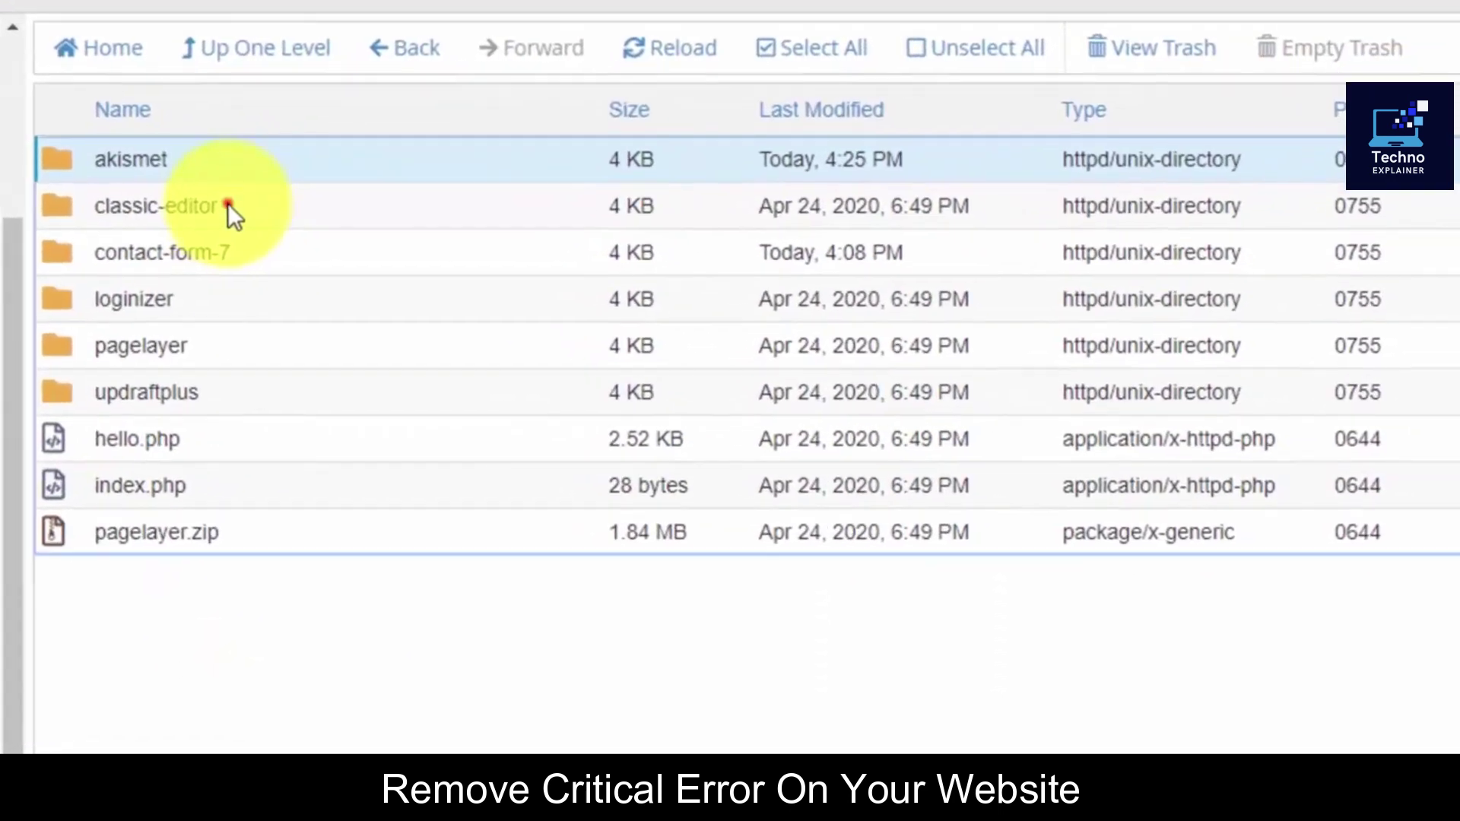
Rename the classic-editor folder to classic-editor_old, then reload WordPress's plugins page.
click(527, 356)
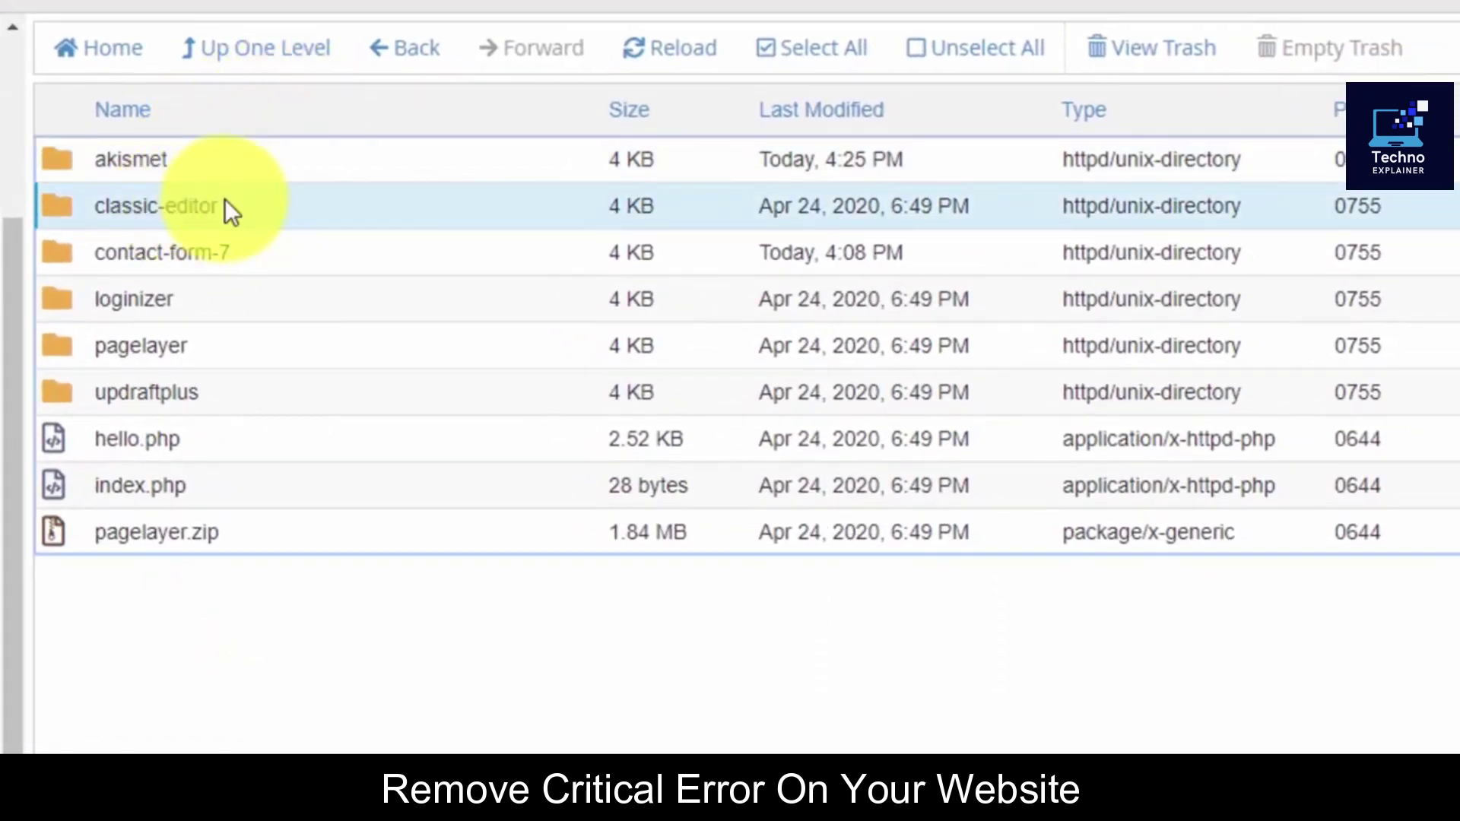
right_click(222, 203)
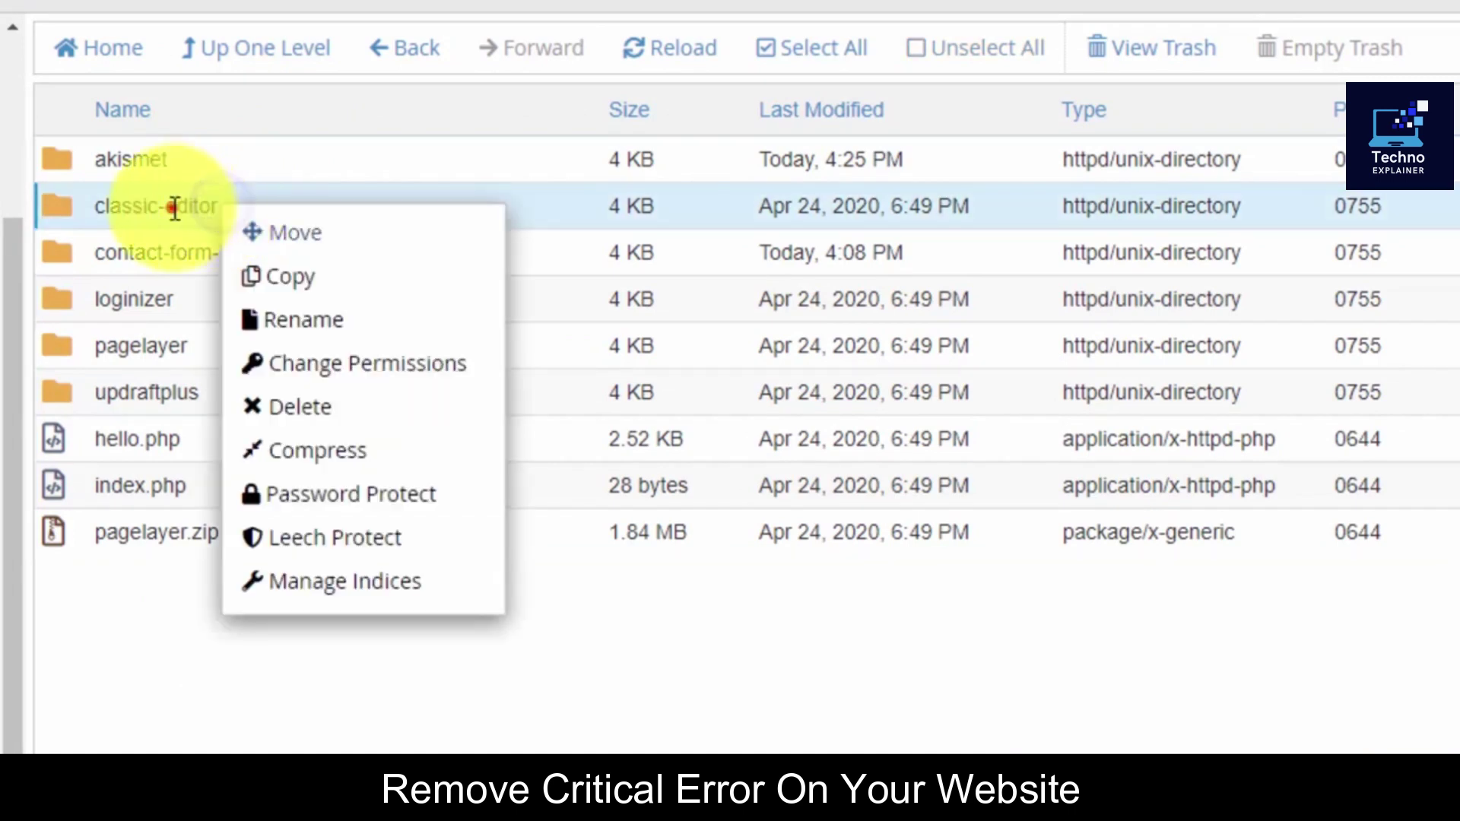
double_click(174, 207)
click(316, 373)
right_click(257, 212)
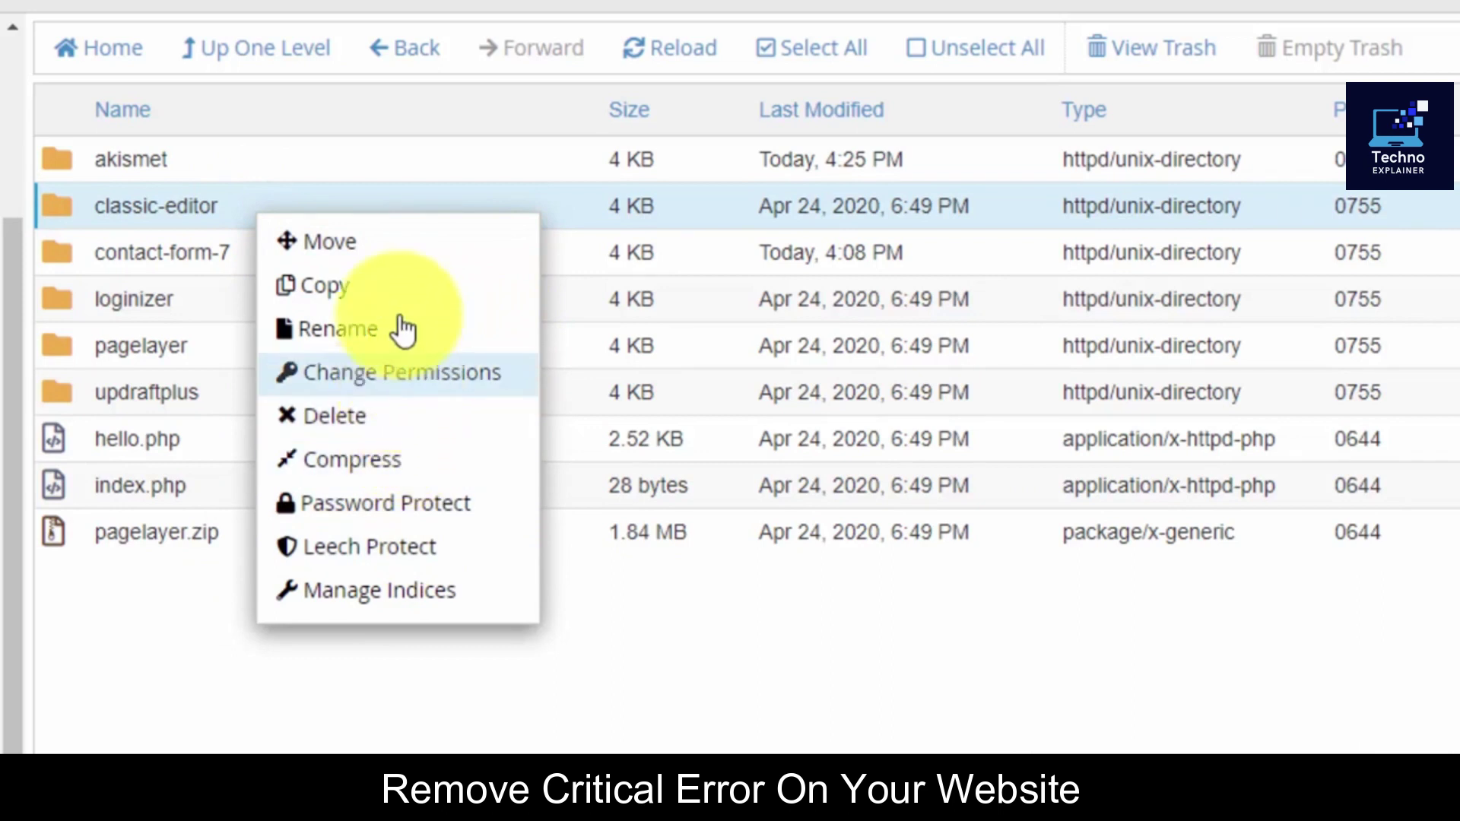
click(400, 330)
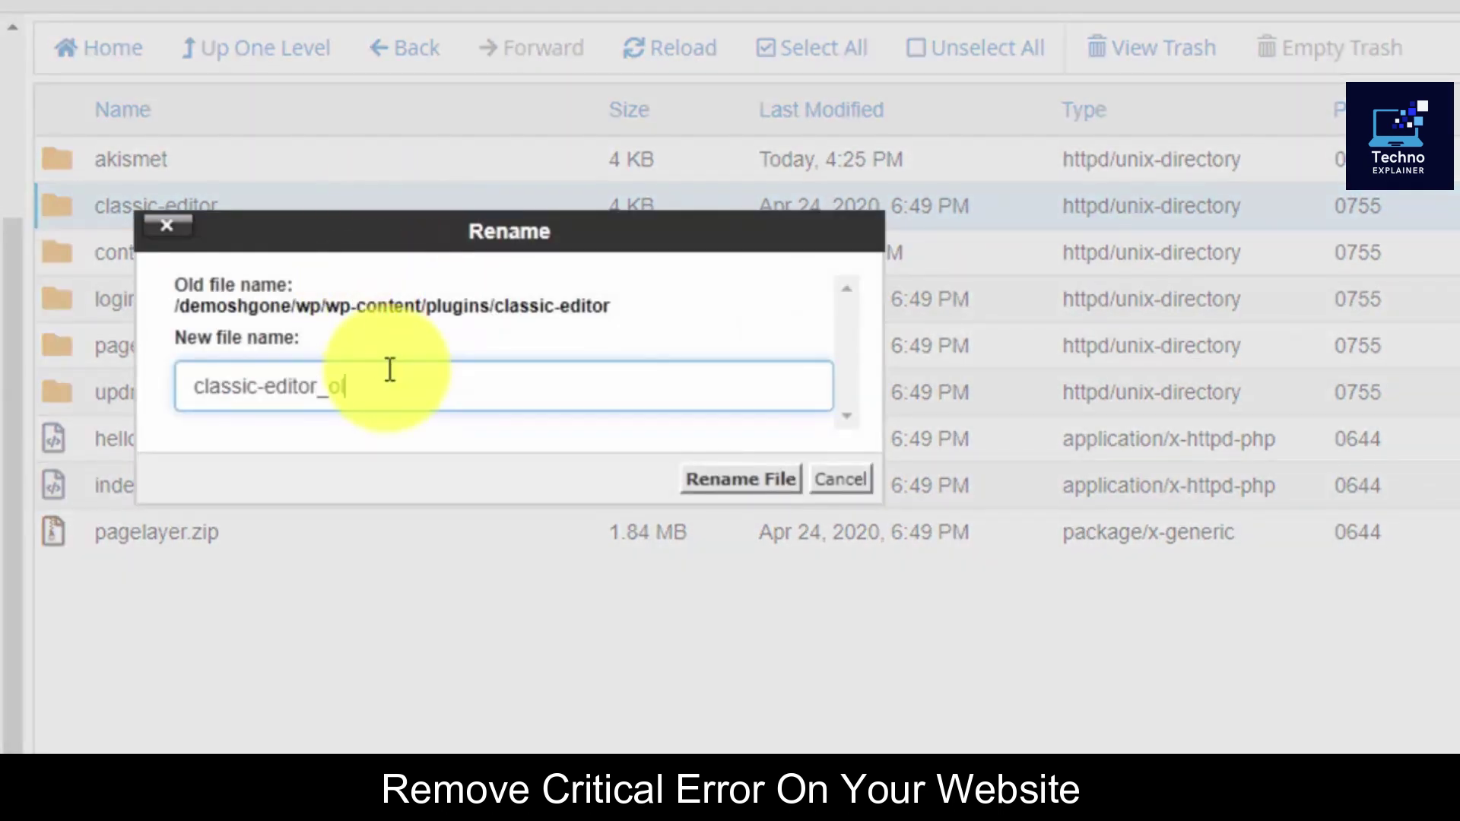
text(_old)
click(742, 479)
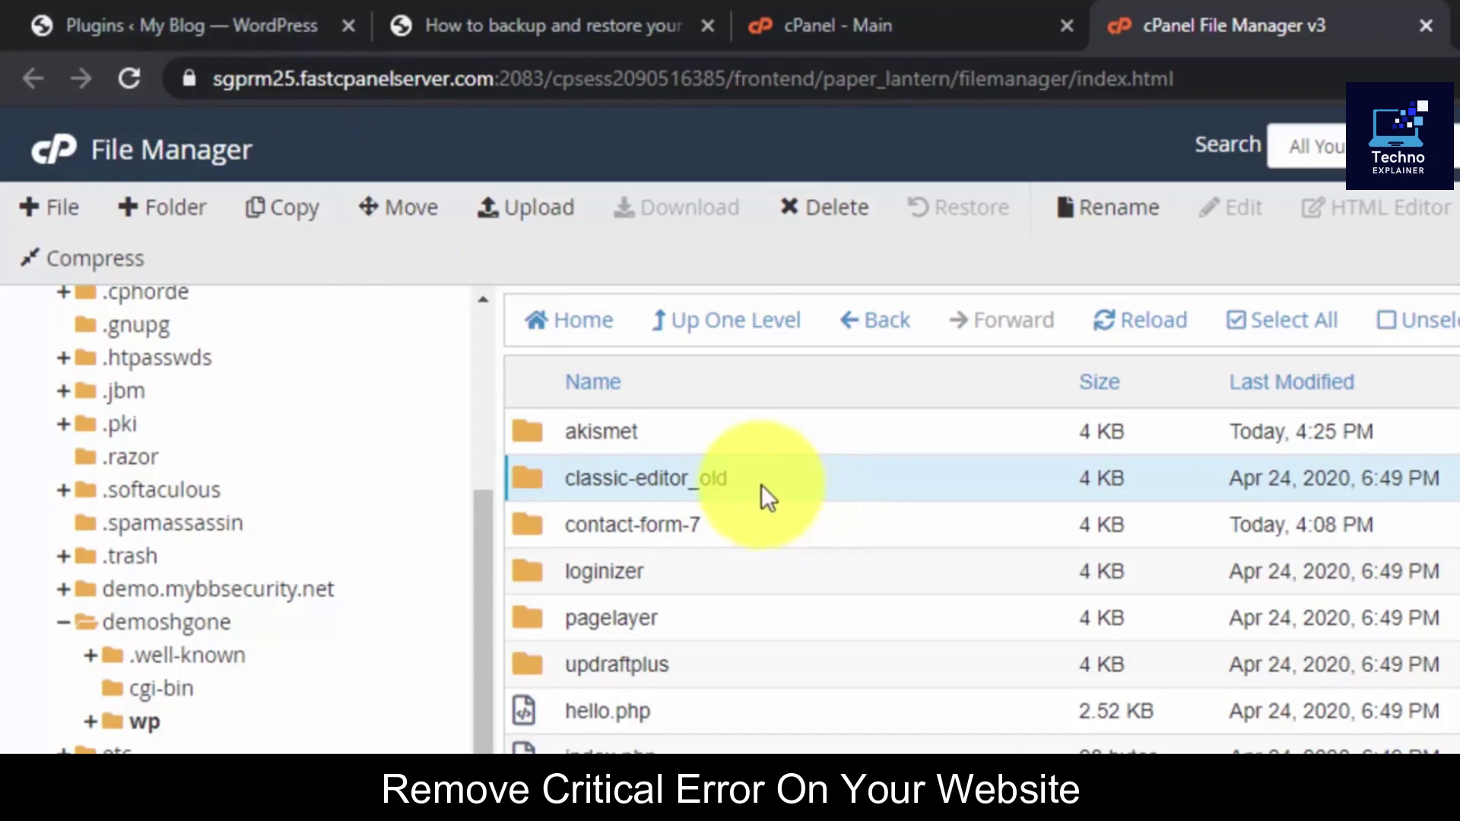
click(139, 38)
click(129, 79)
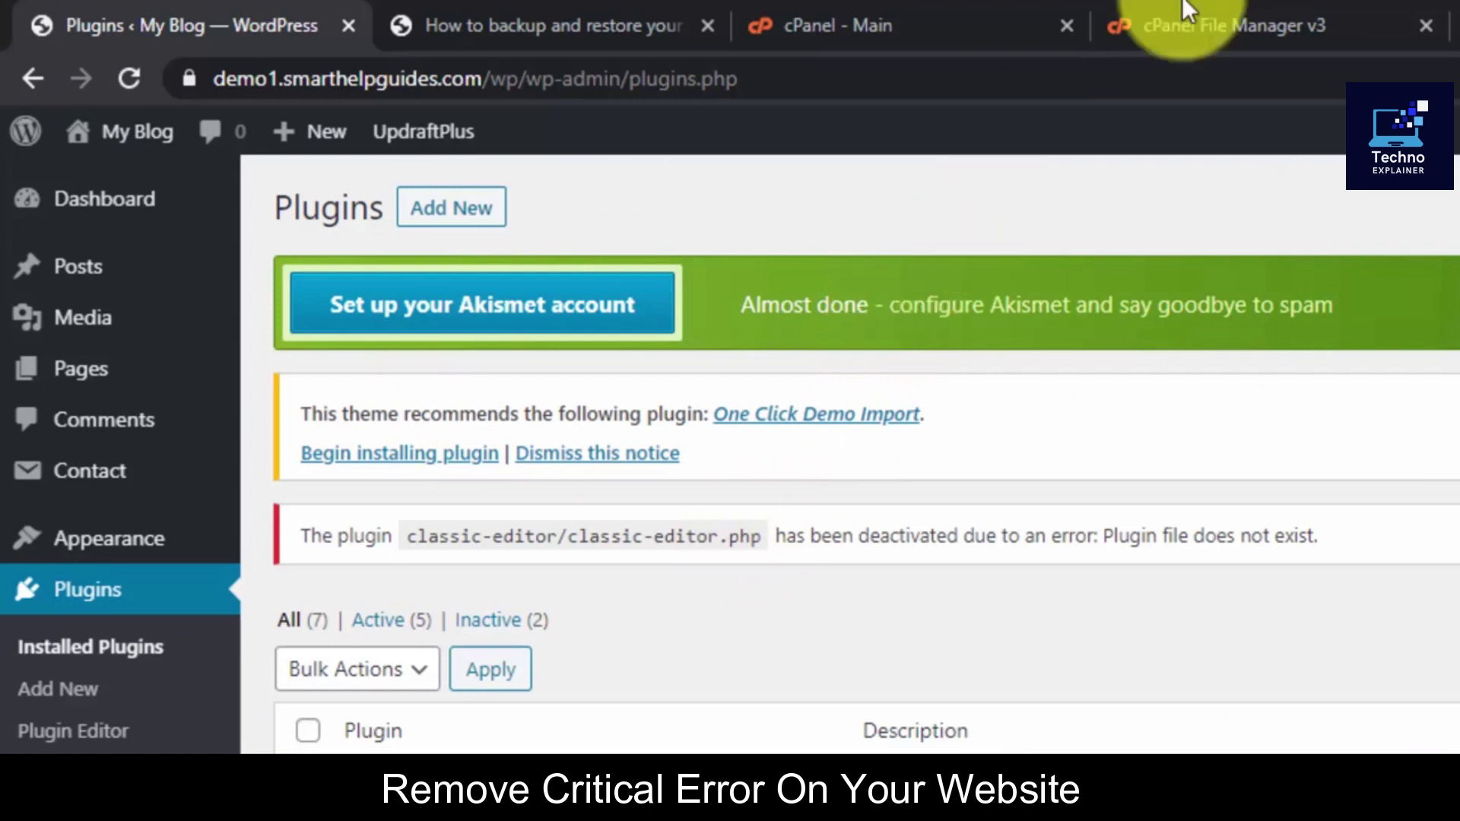
Rename classic-editor_old back to classic-editor and recheck the WordPress plugins page.
click(1217, 19)
double_click(724, 480)
click(753, 481)
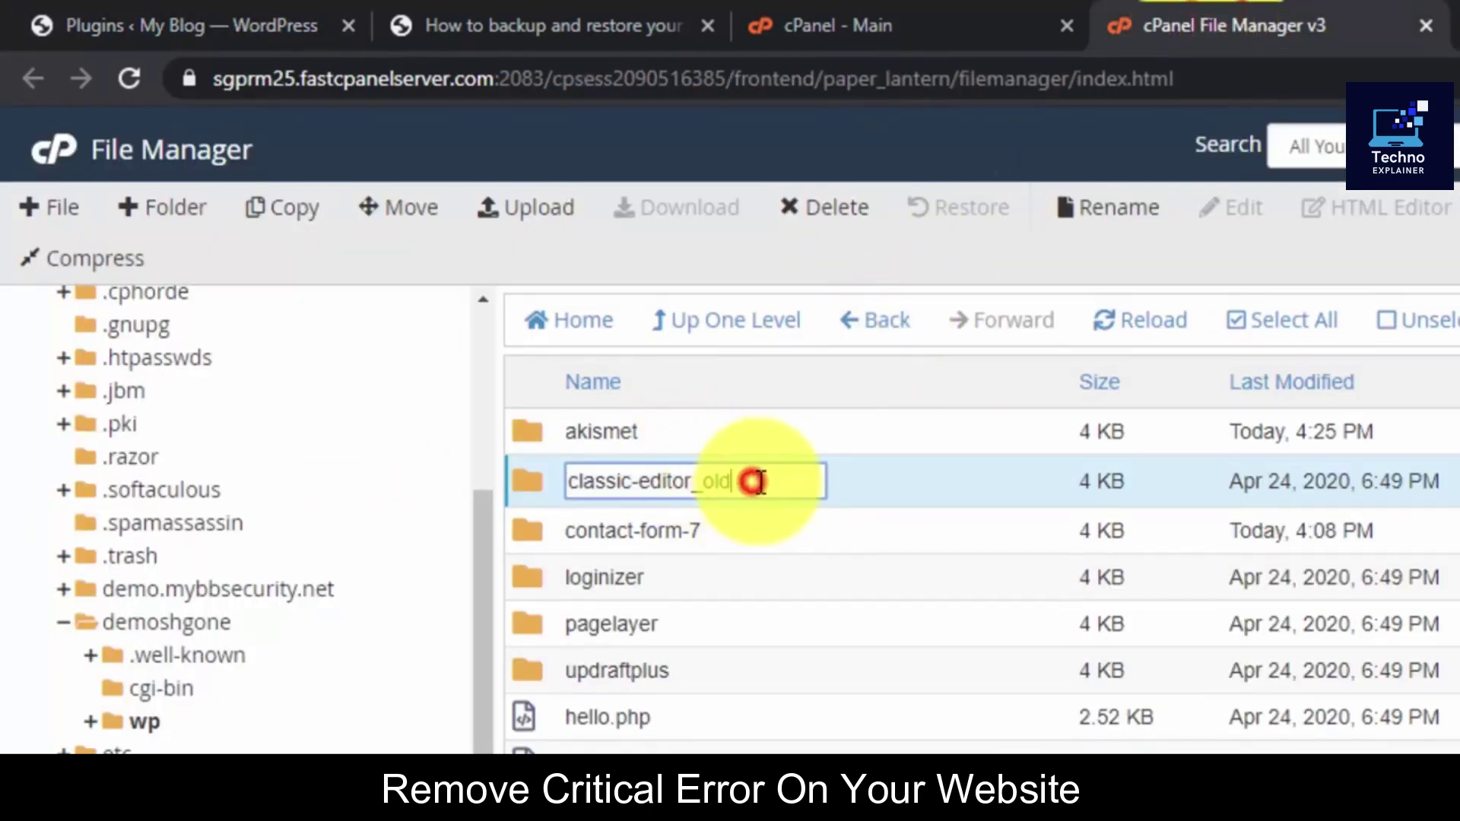
key(BackSpace)
key(BackSpace)
key(BackSpace)
key(Return)
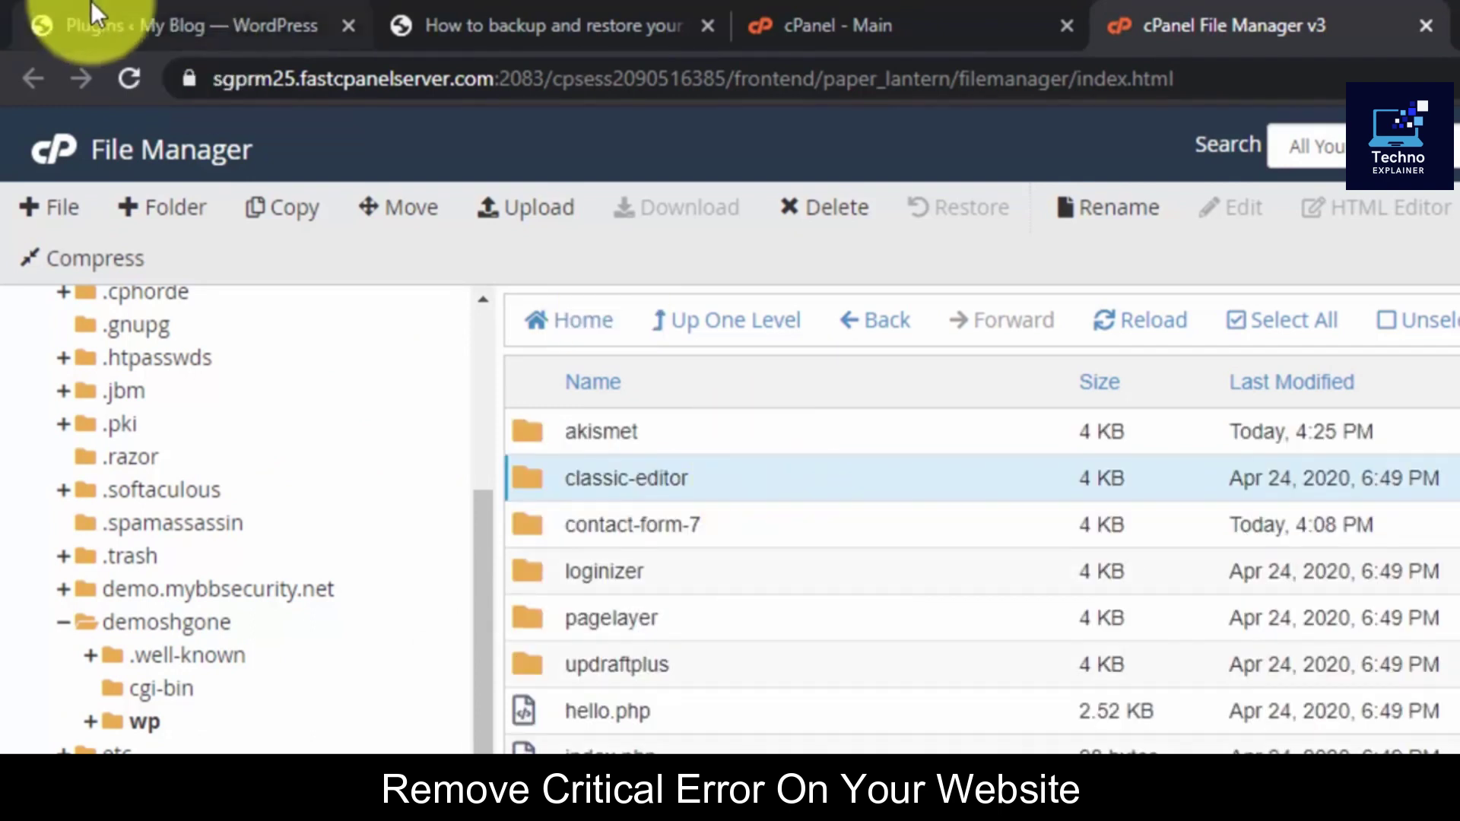
click(156, 23)
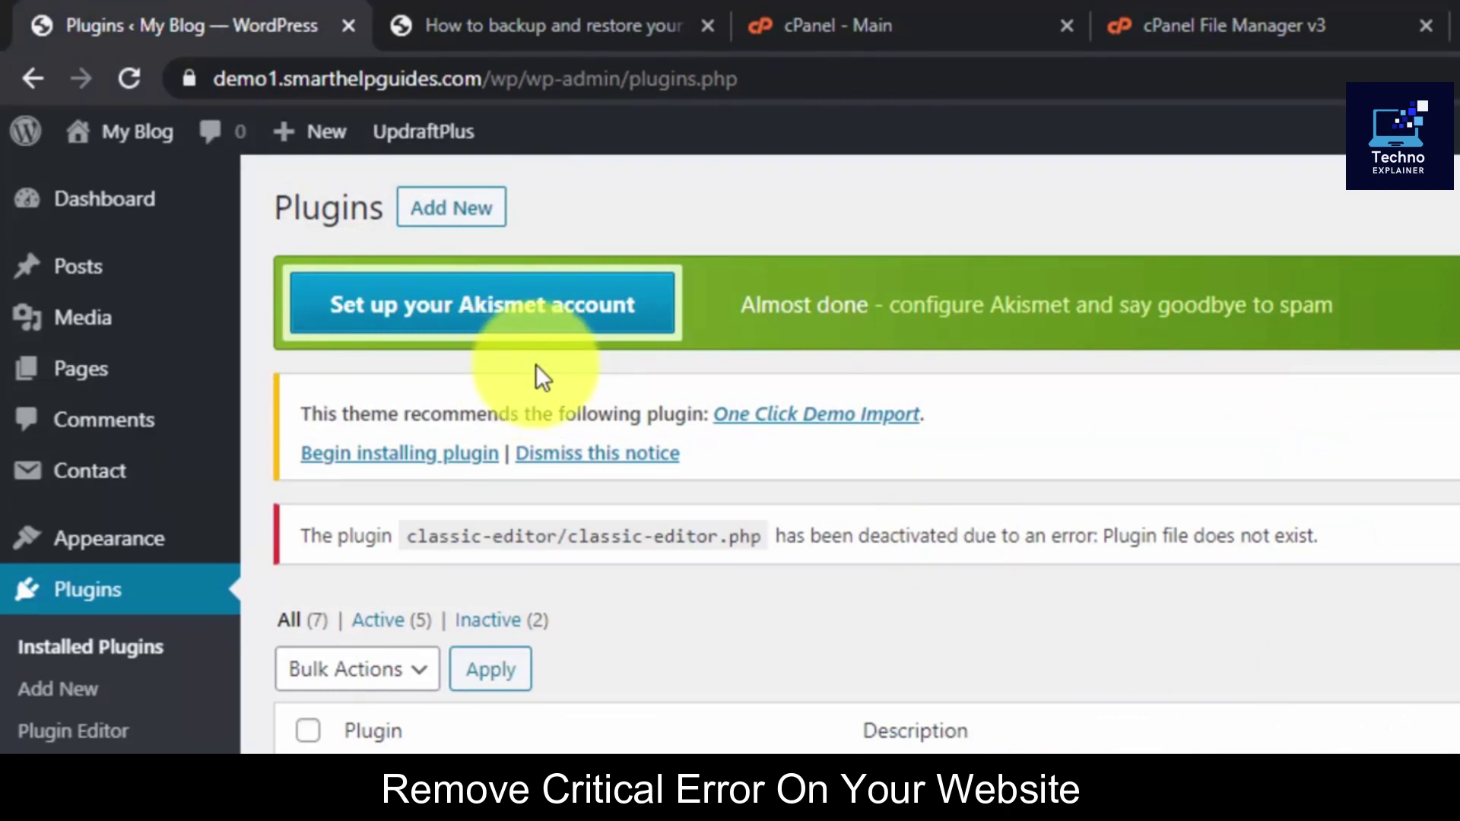
click(1262, 14)
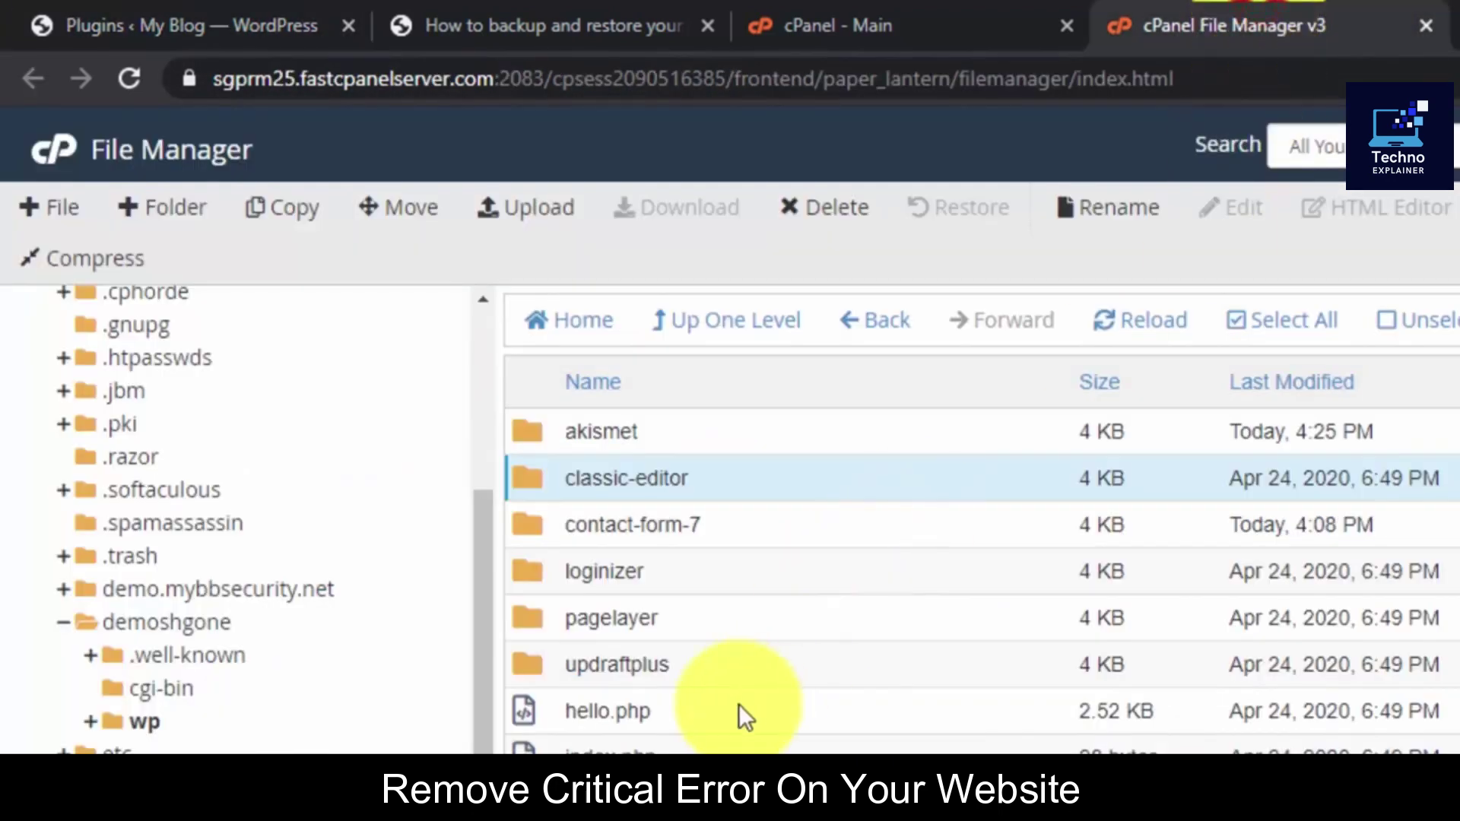
Go up to wp-content, browse the themes folder, then come back and select plugins.
click(718, 534)
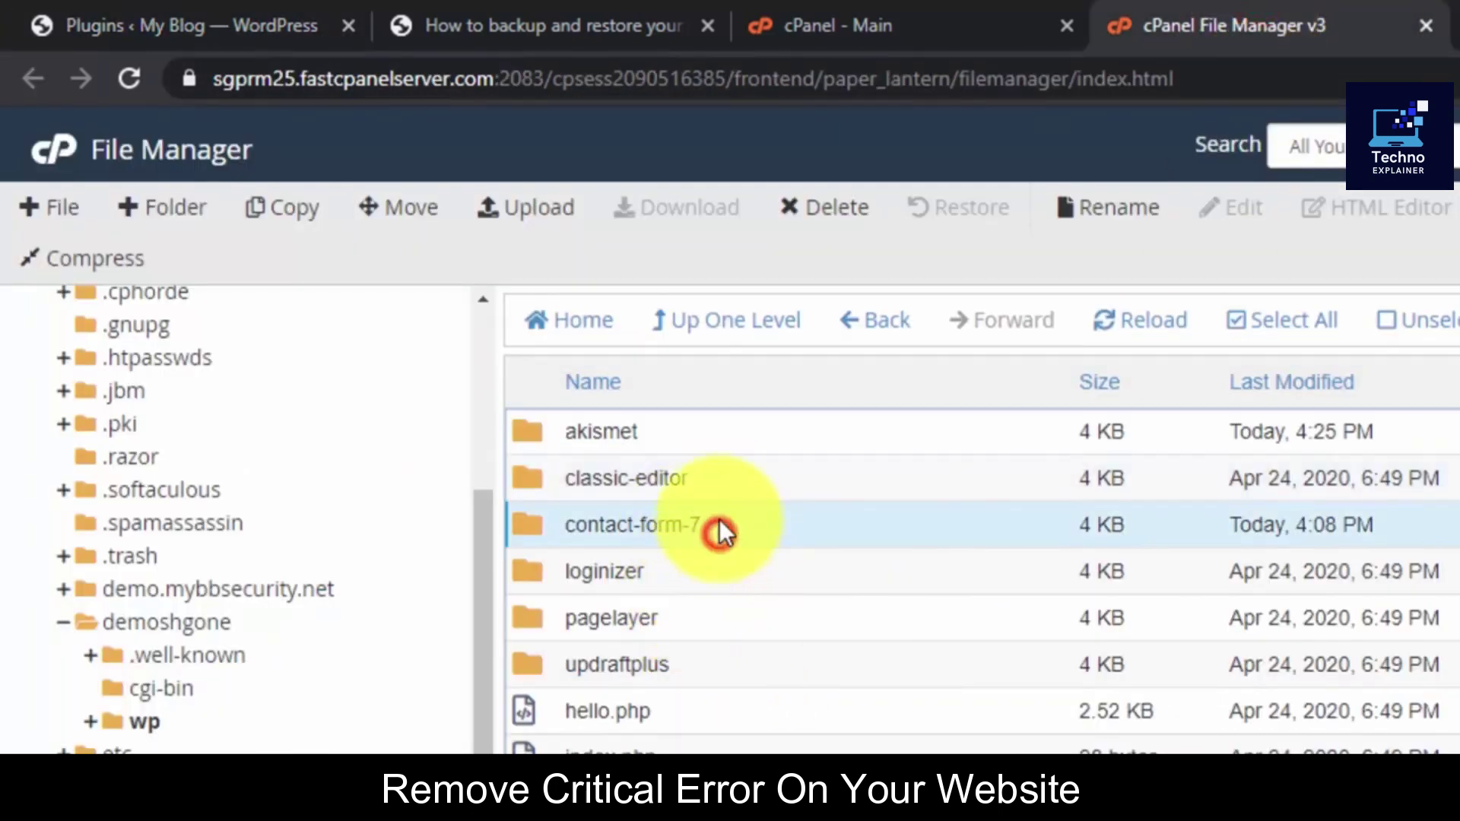
click(702, 477)
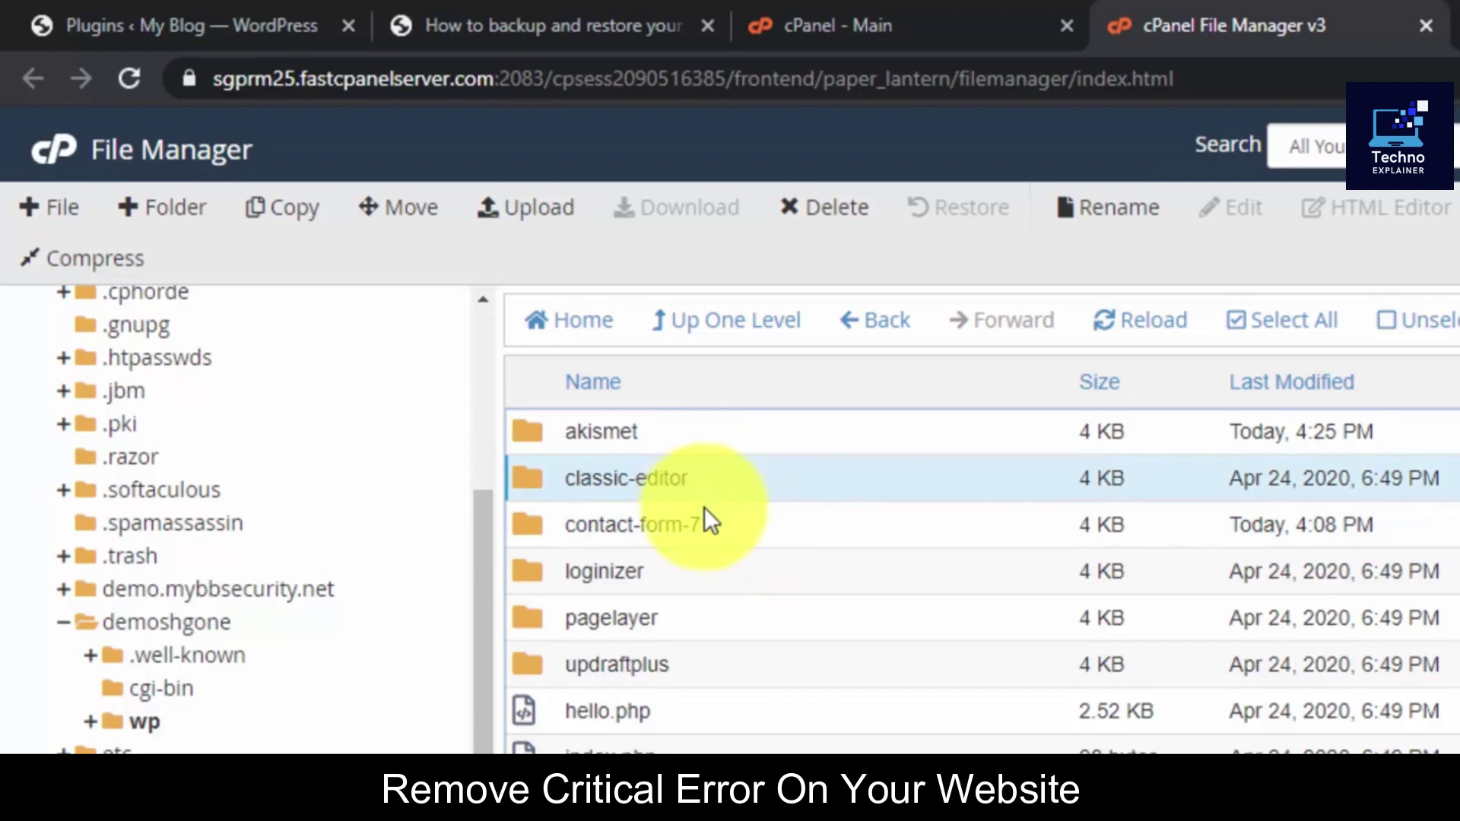
click(714, 526)
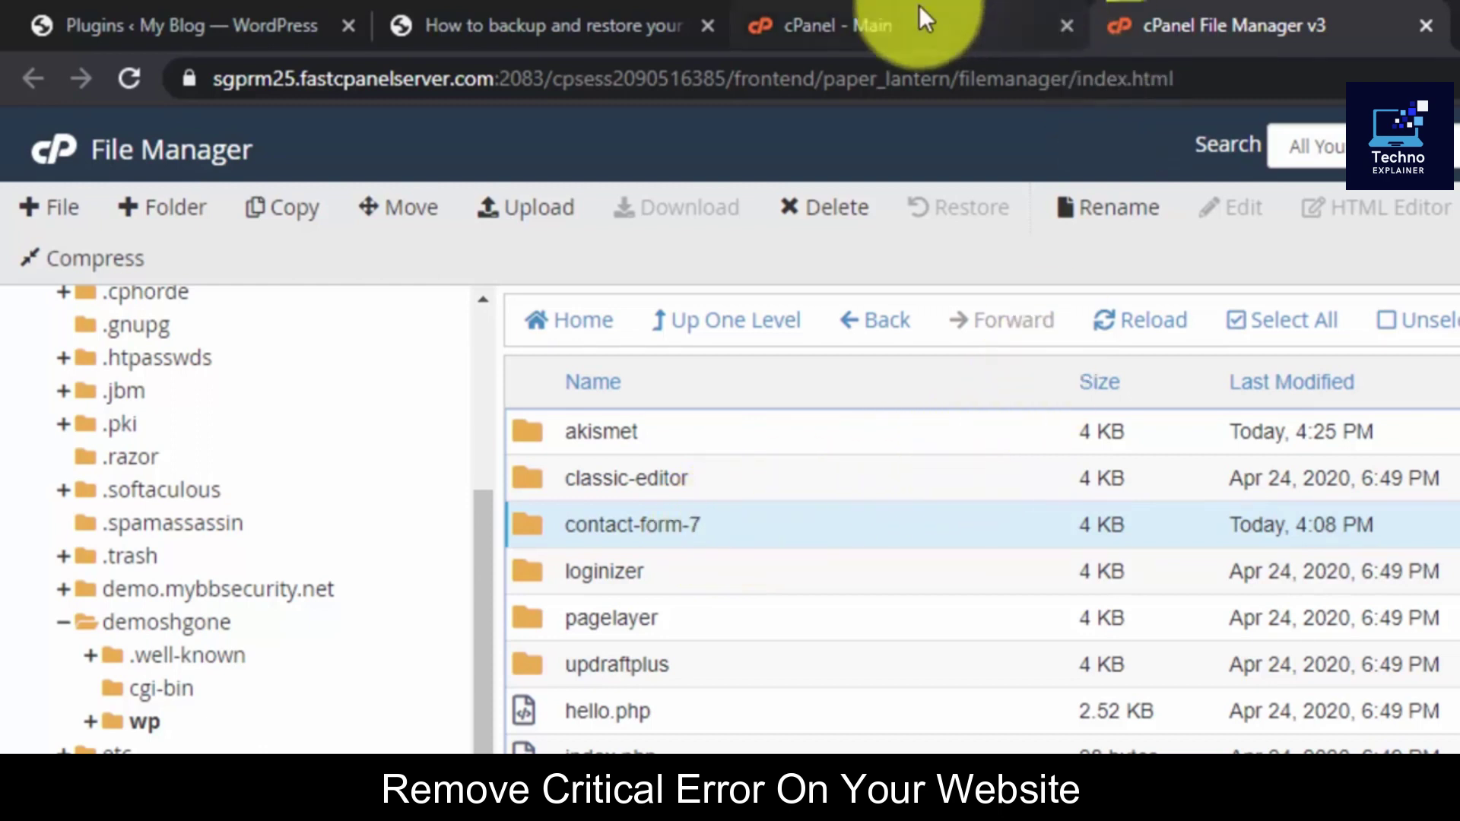
click(698, 333)
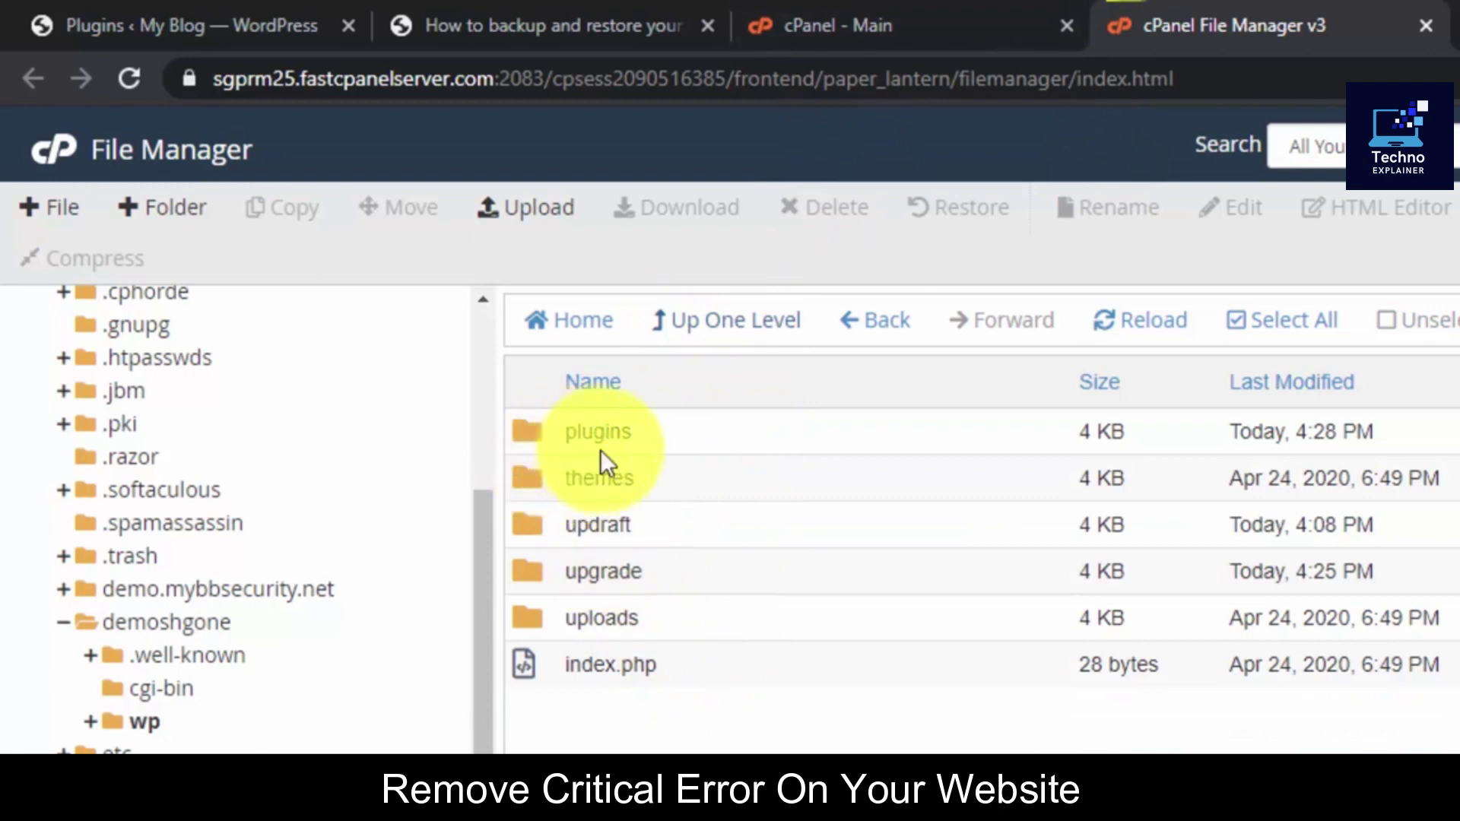
click(530, 469)
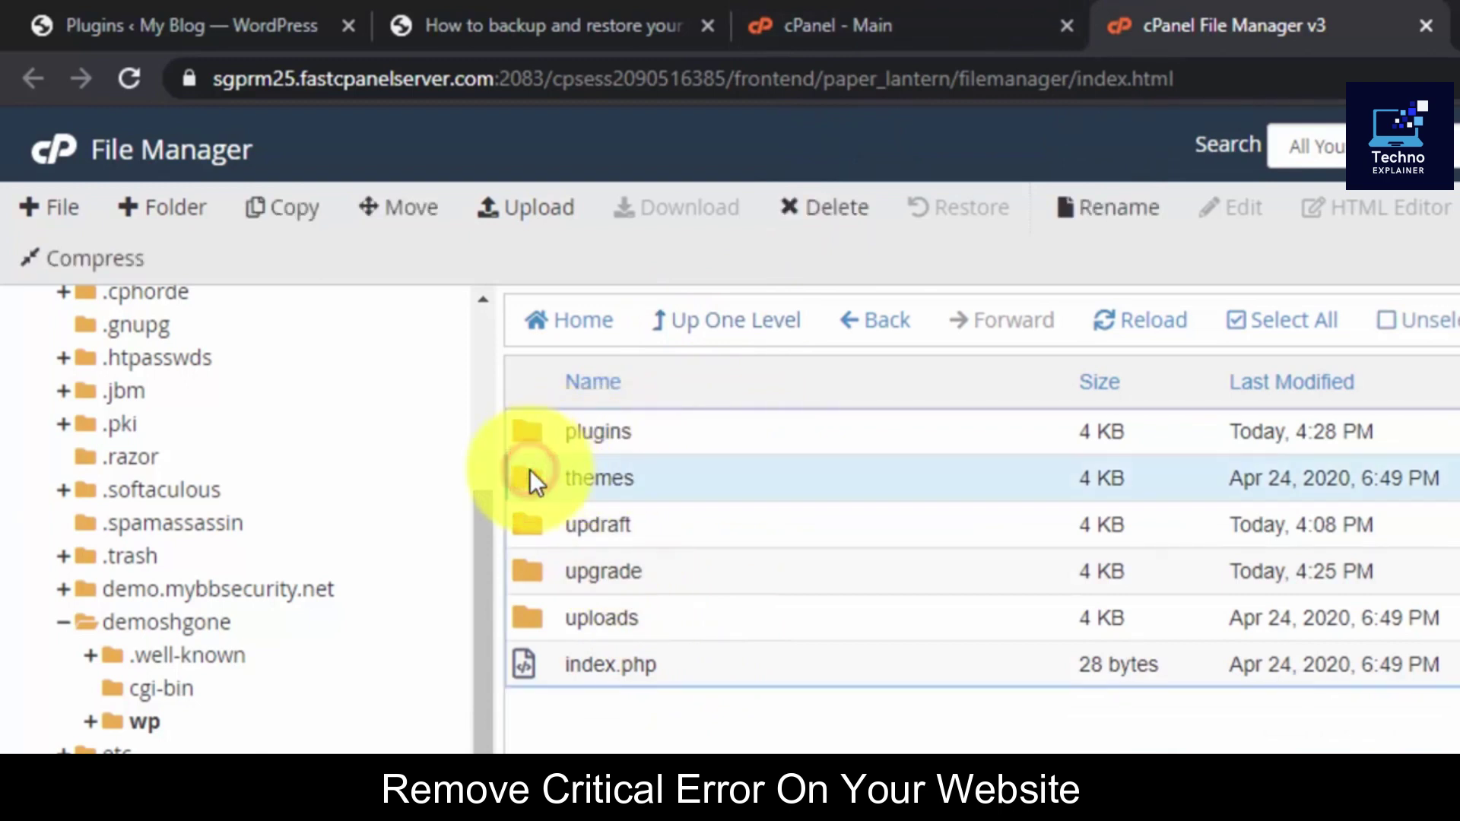
double_click(531, 478)
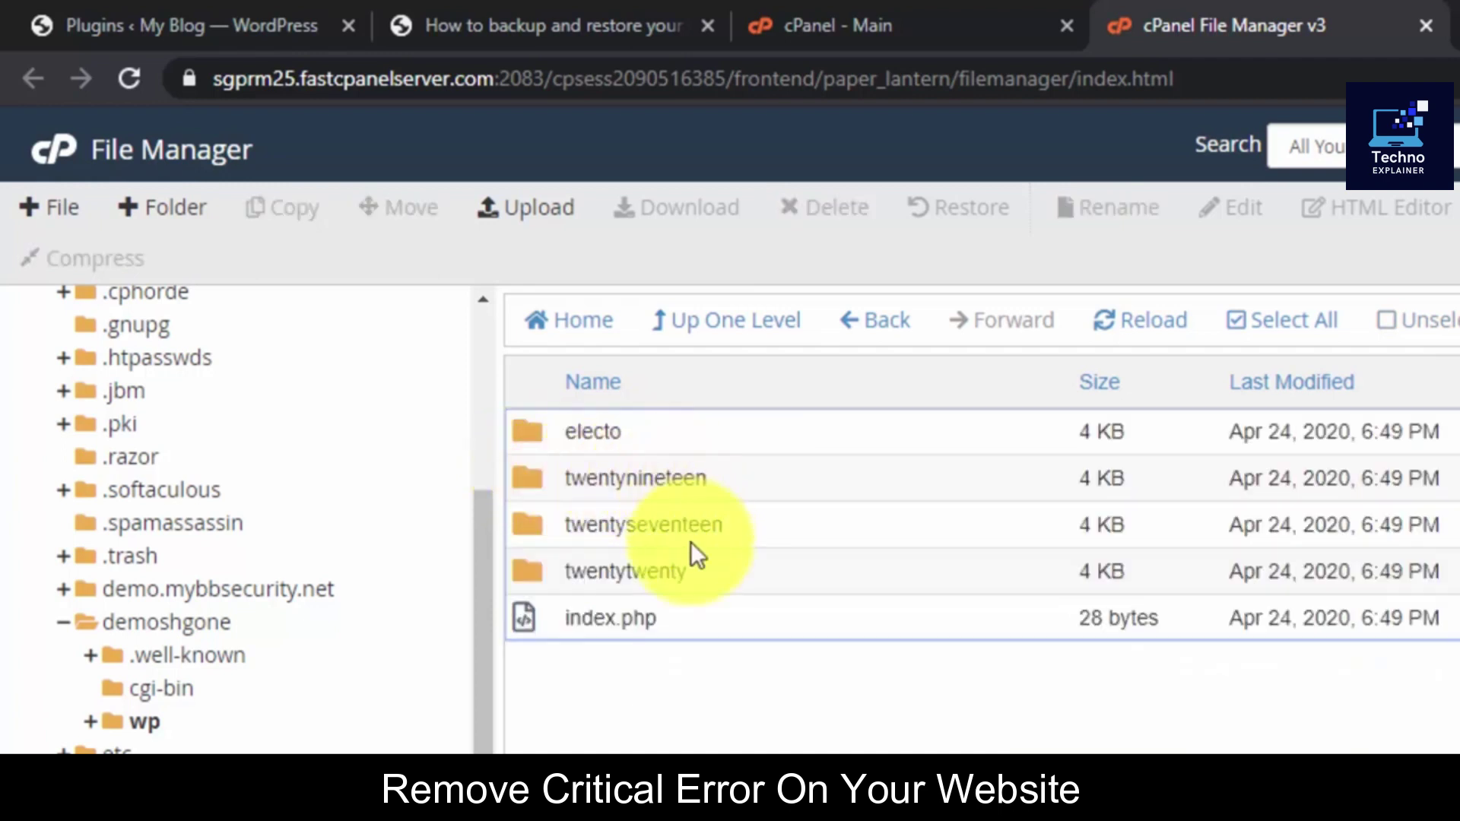
click(721, 326)
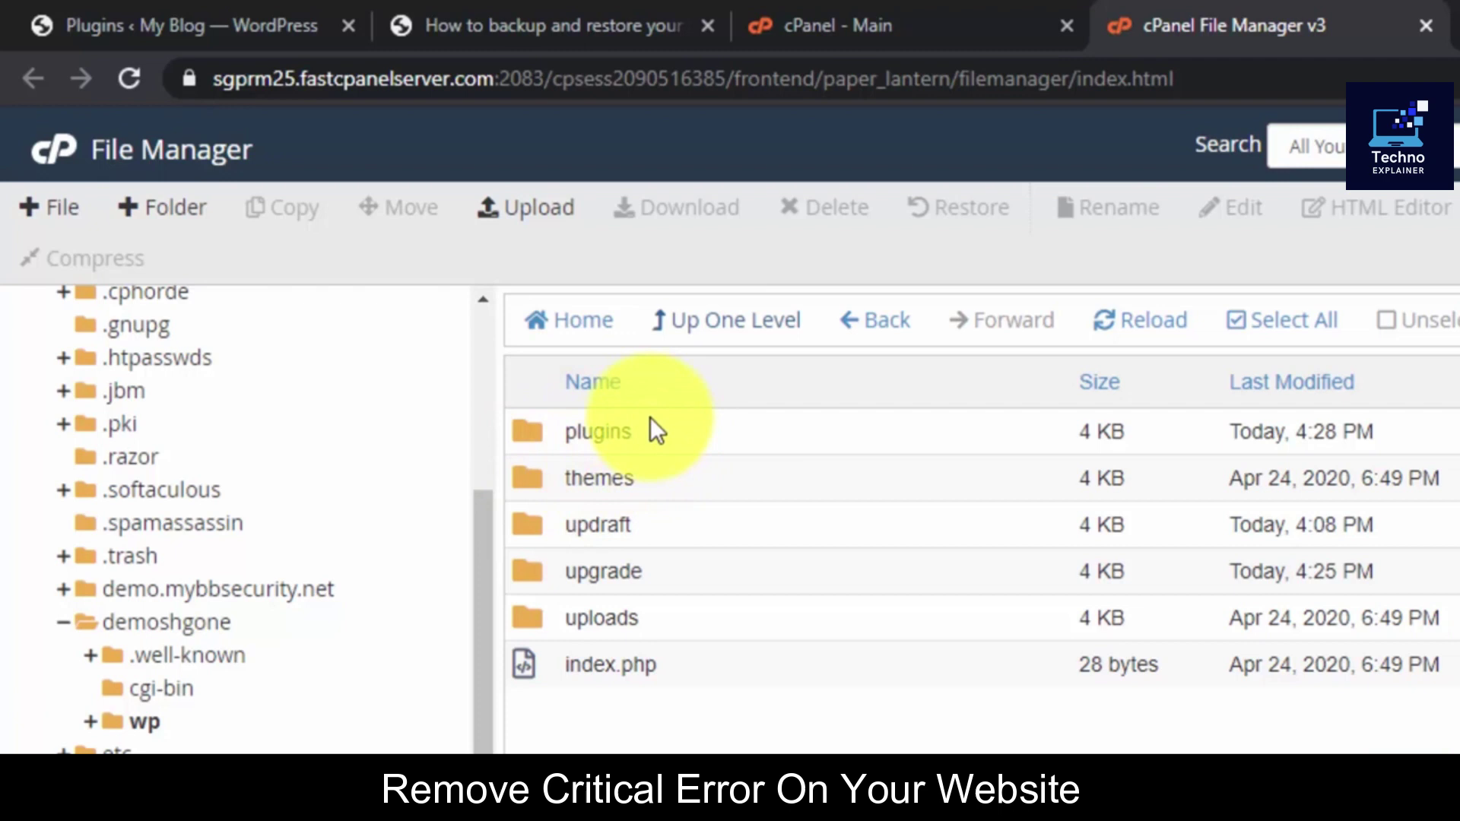
click(628, 438)
Rename the entire plugins folder to plugins_old.
right_click(614, 433)
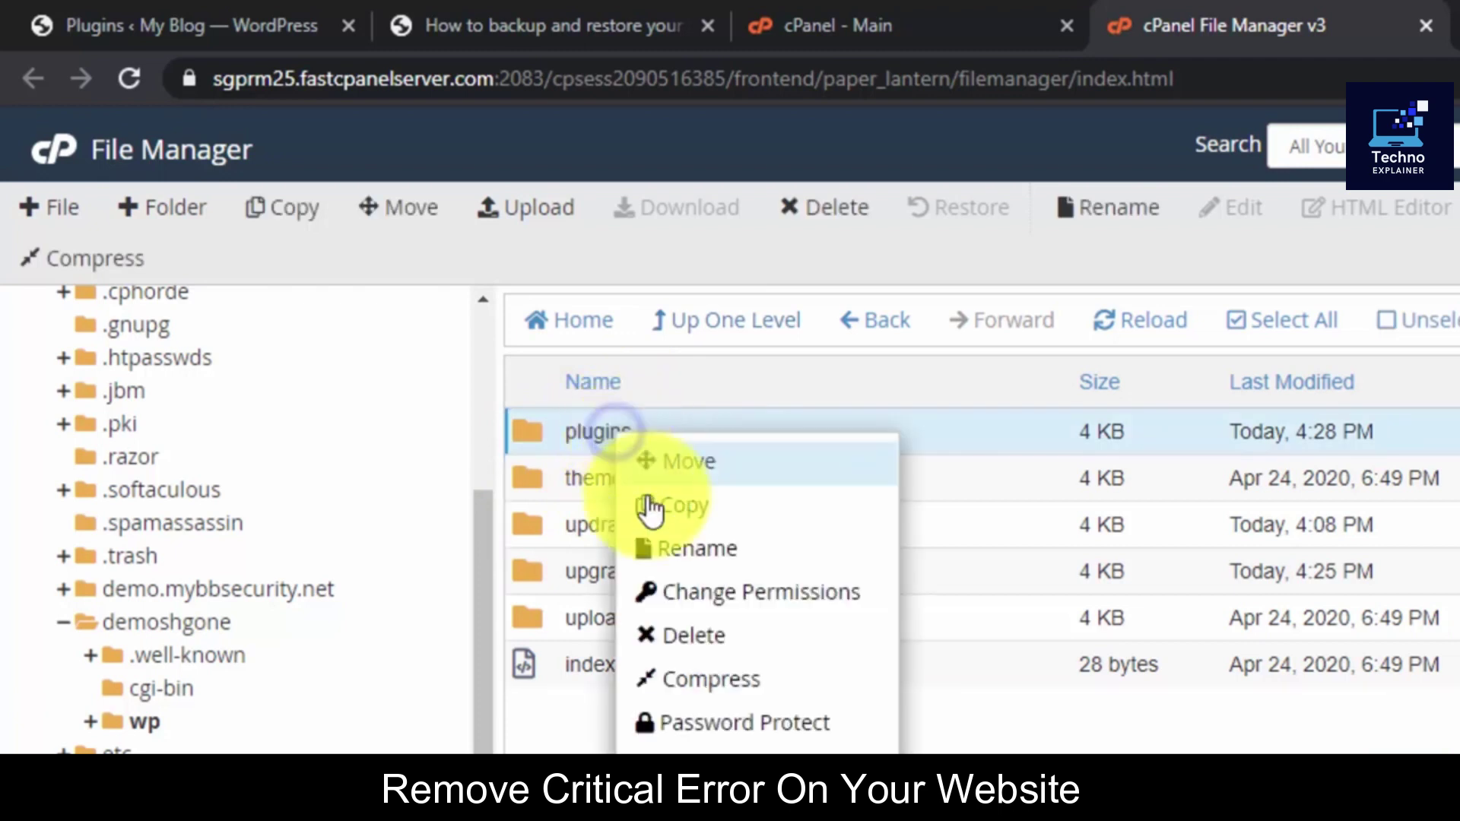
click(719, 549)
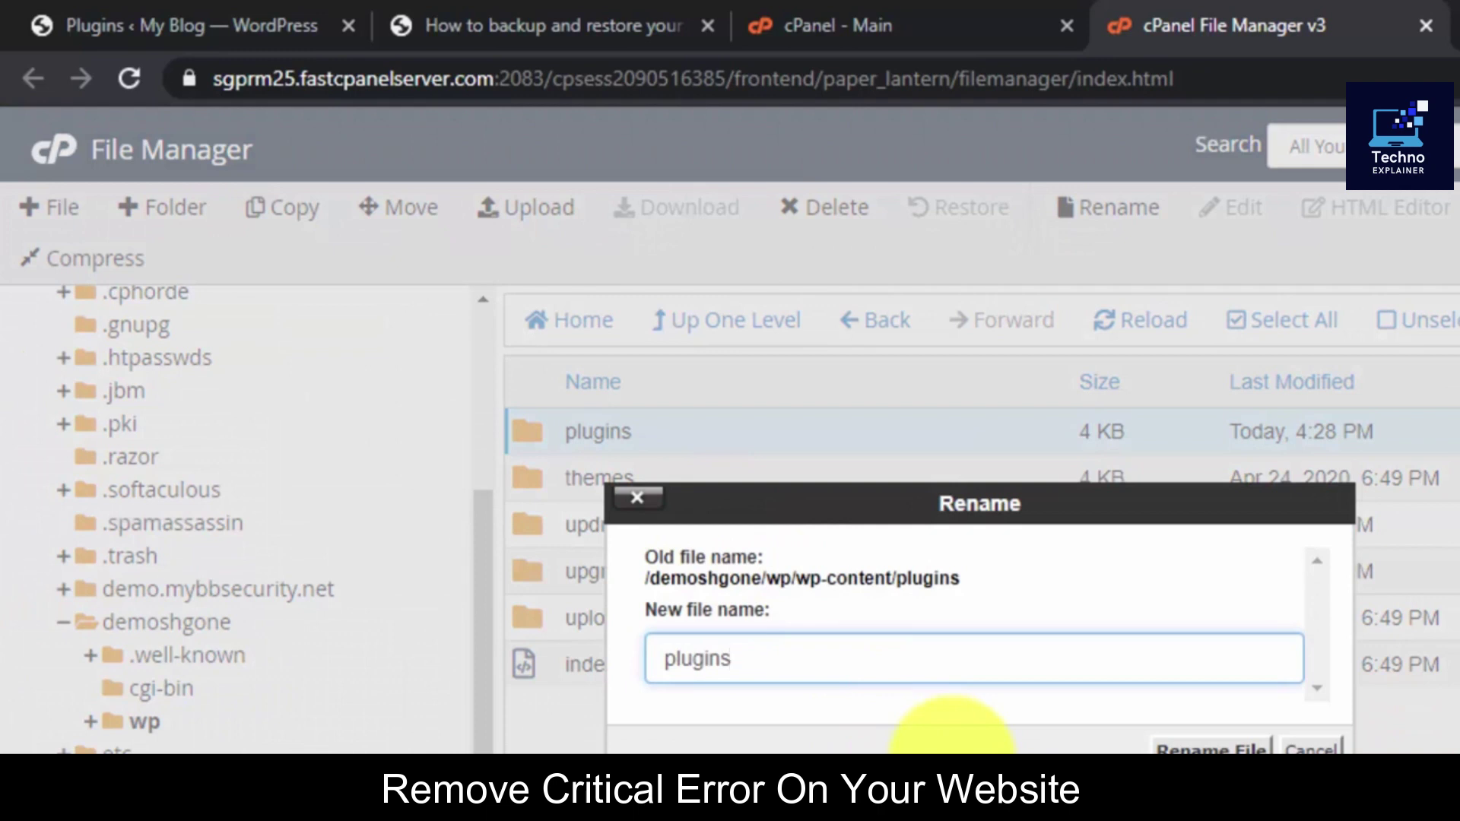
text(_old)
key(Return)
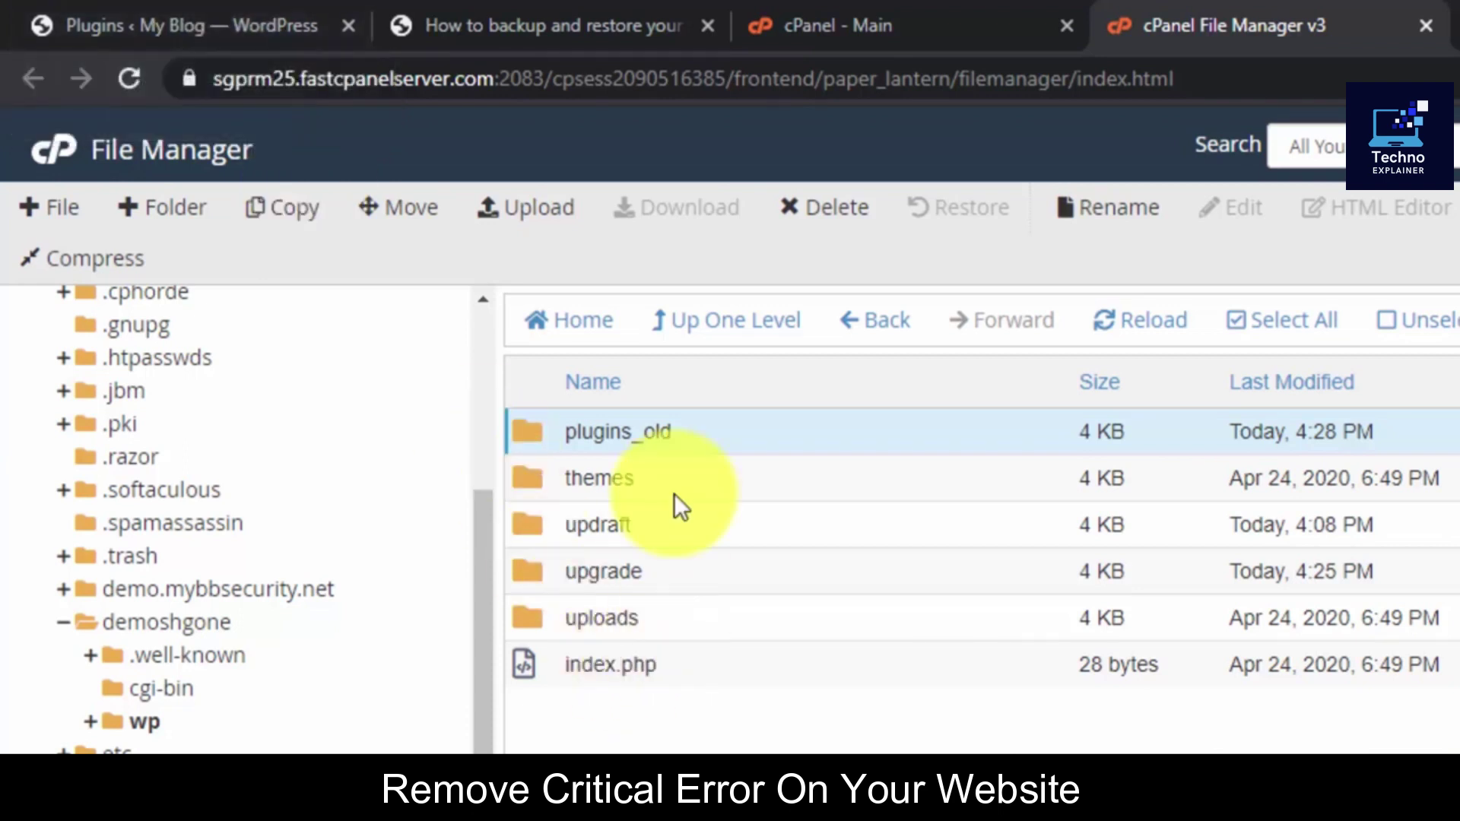
Open the WordPress dashboard, then the Installed Plugins list.
click(187, 14)
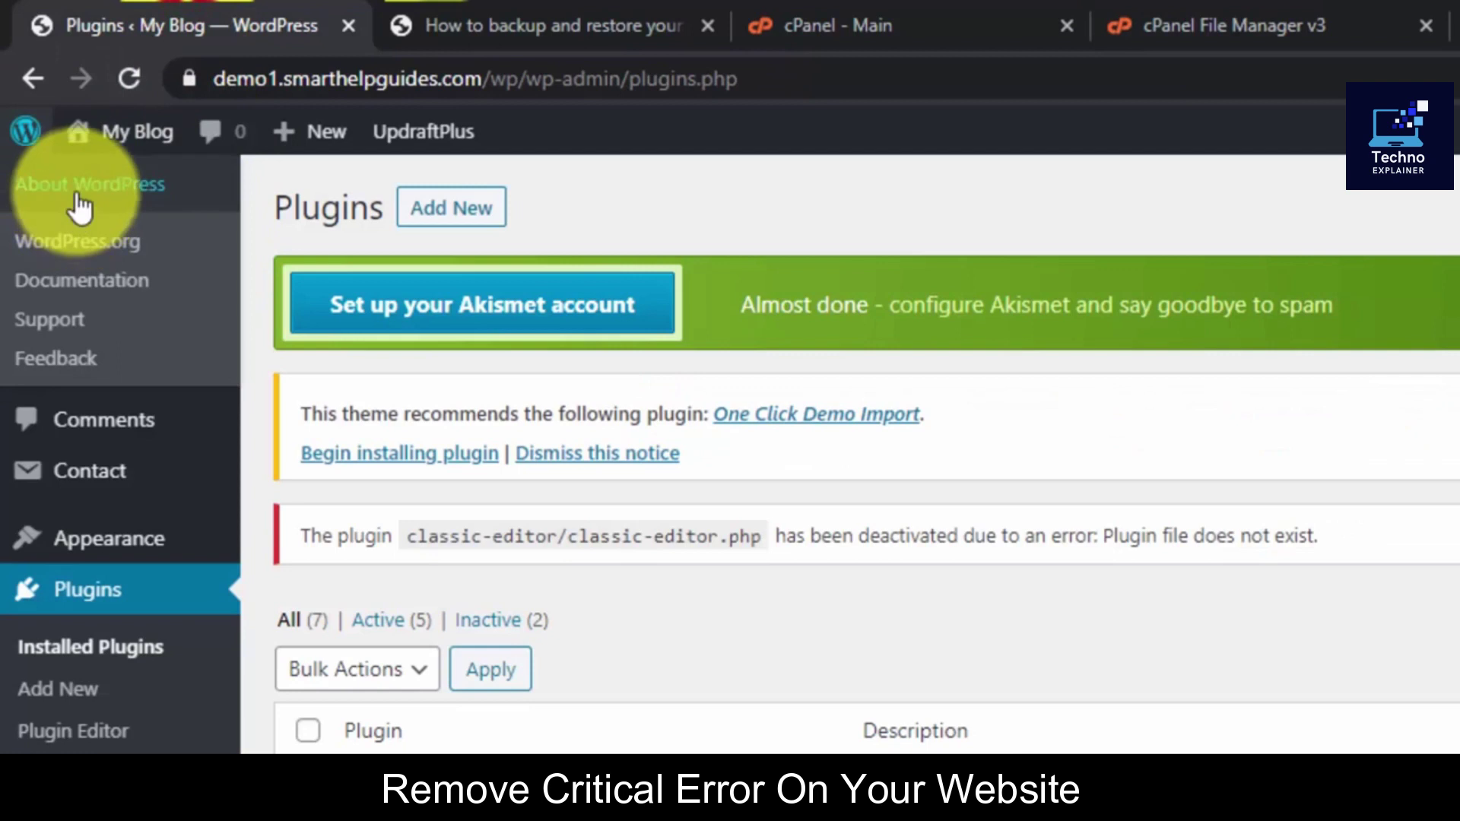
click(135, 196)
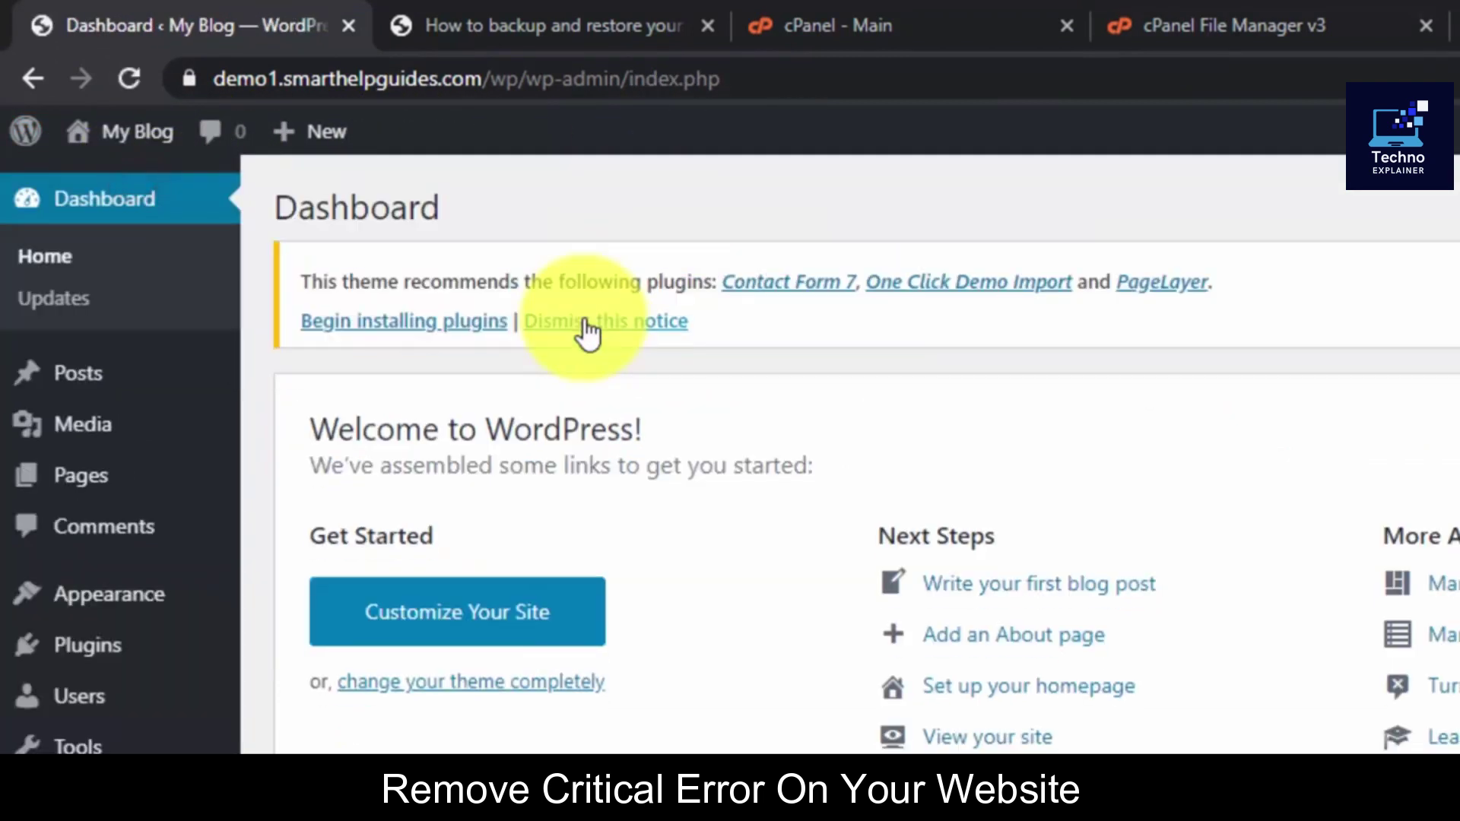
mouse_move(113, 645)
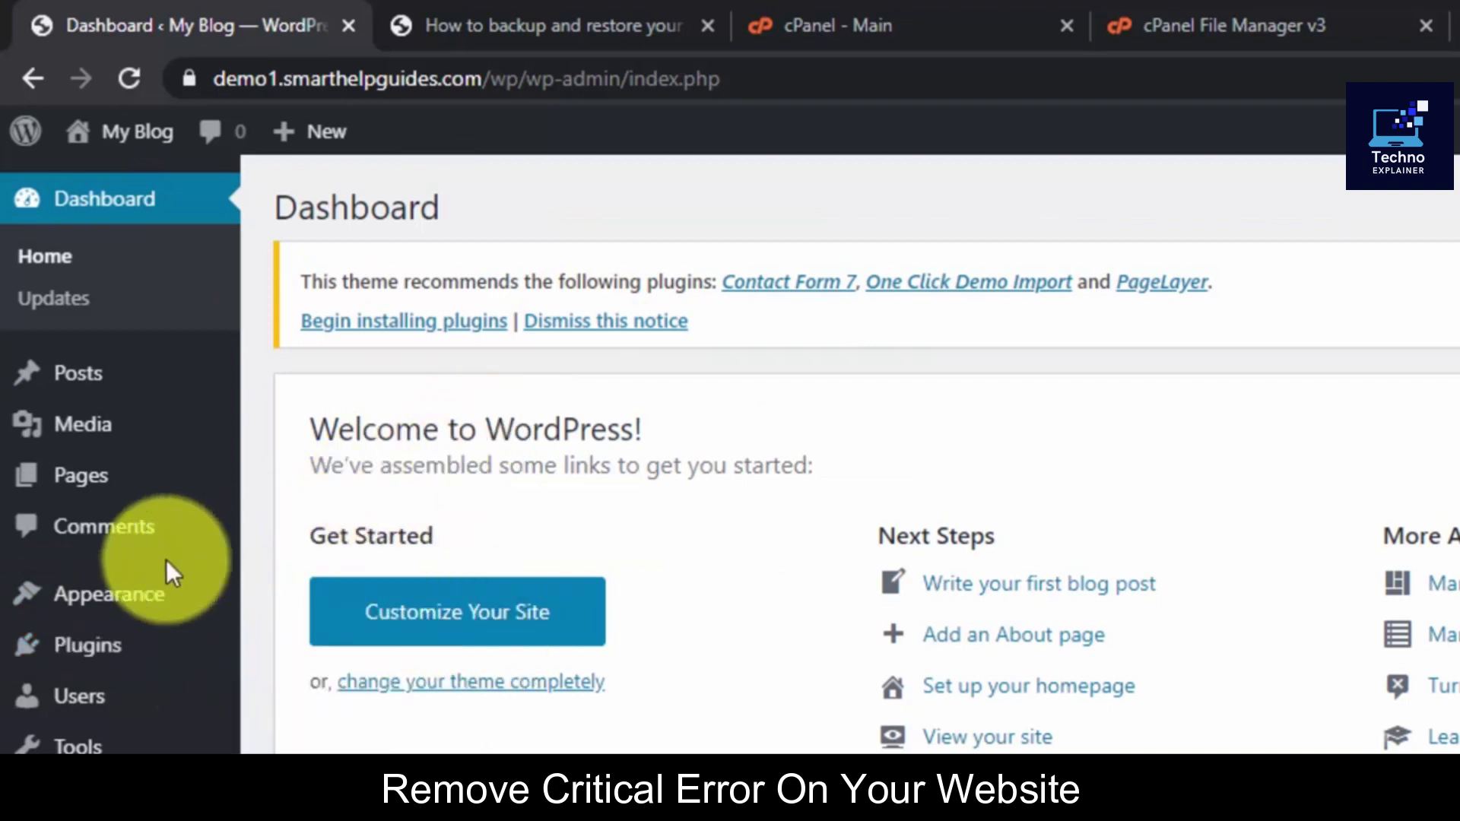
mouse_move(168, 608)
mouse_move(156, 652)
click(355, 651)
Review the notices reporting each plugin deactivated because its file does not exist.
click(972, 700)
drag(297, 402, 976, 680)
click(976, 680)
scroll(837, 669, down, 2)
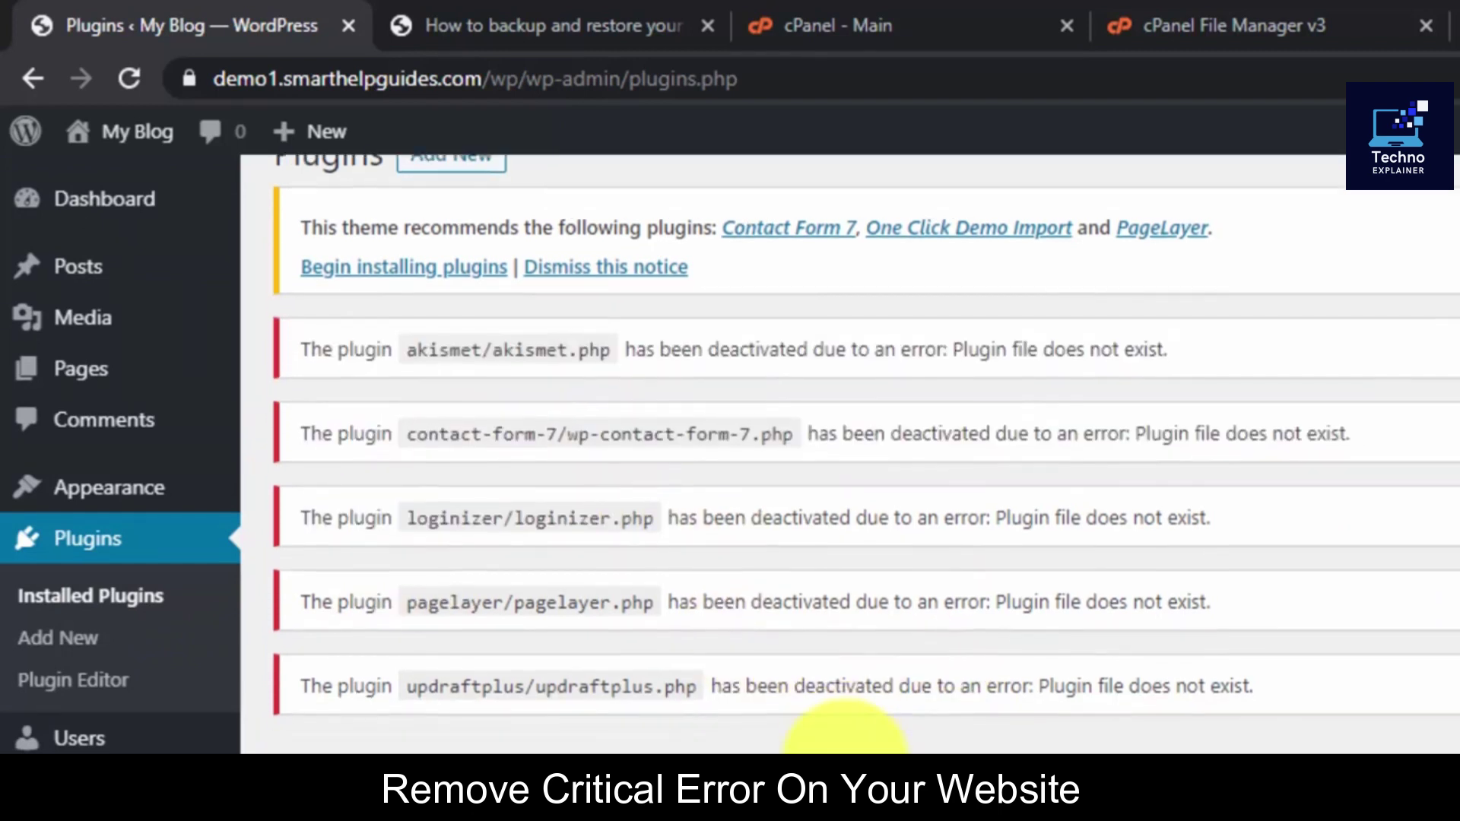
scroll(662, 680, up, 2)
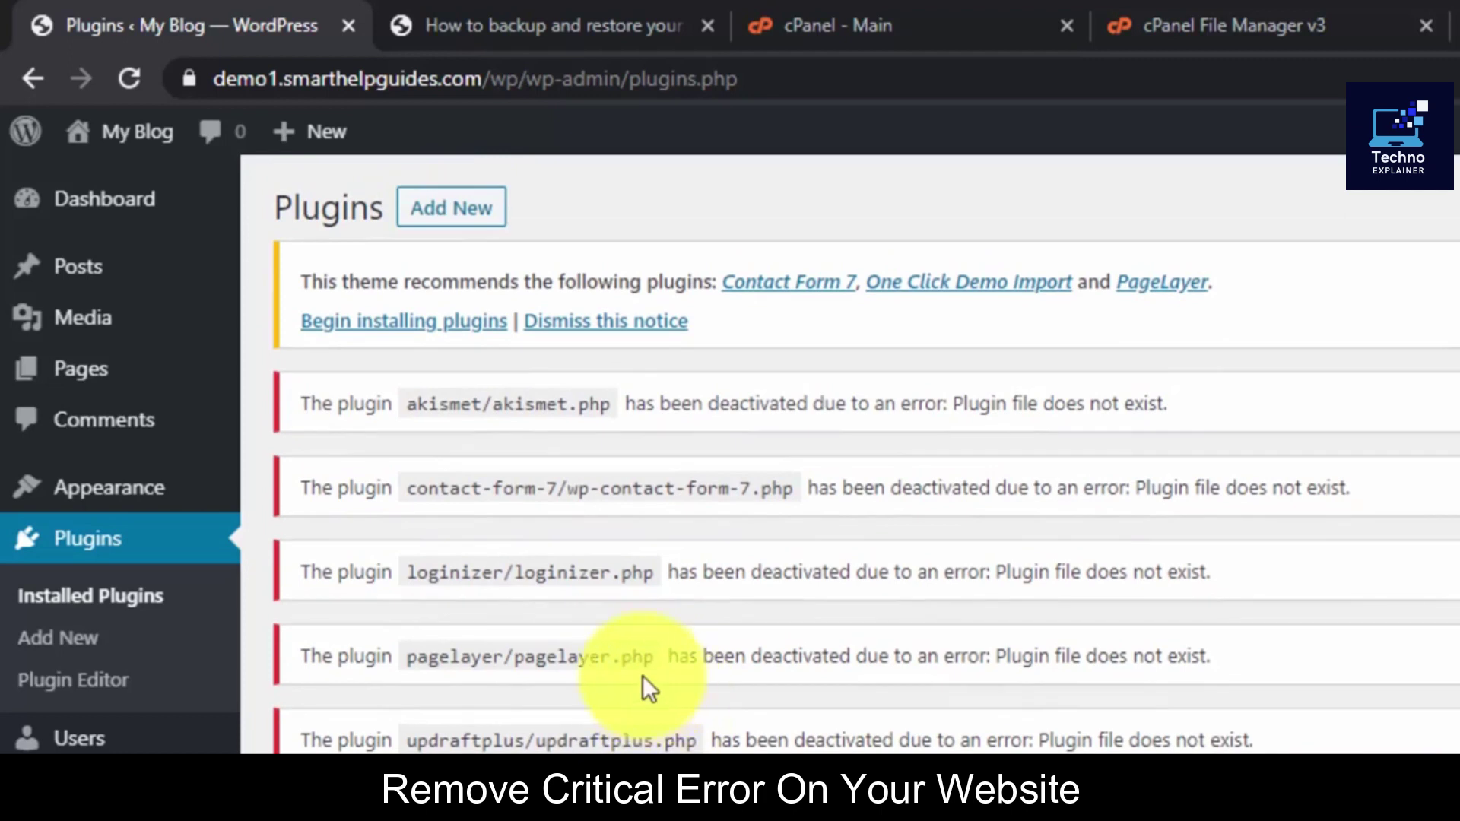
Rename the plugins_old folder back to plugins, then return to WordPress's Add Plugins page.
click(73, 639)
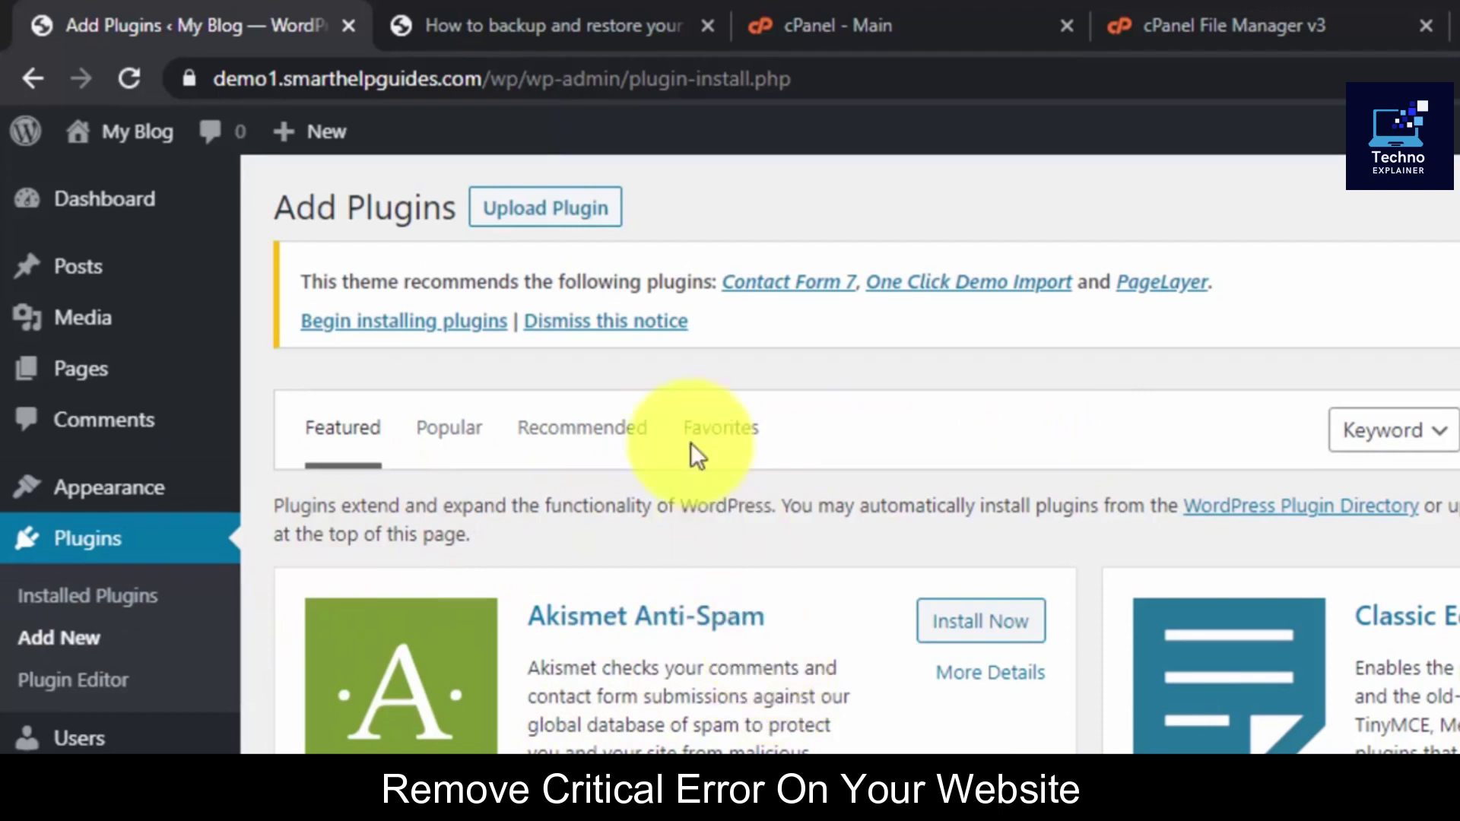
click(1132, 26)
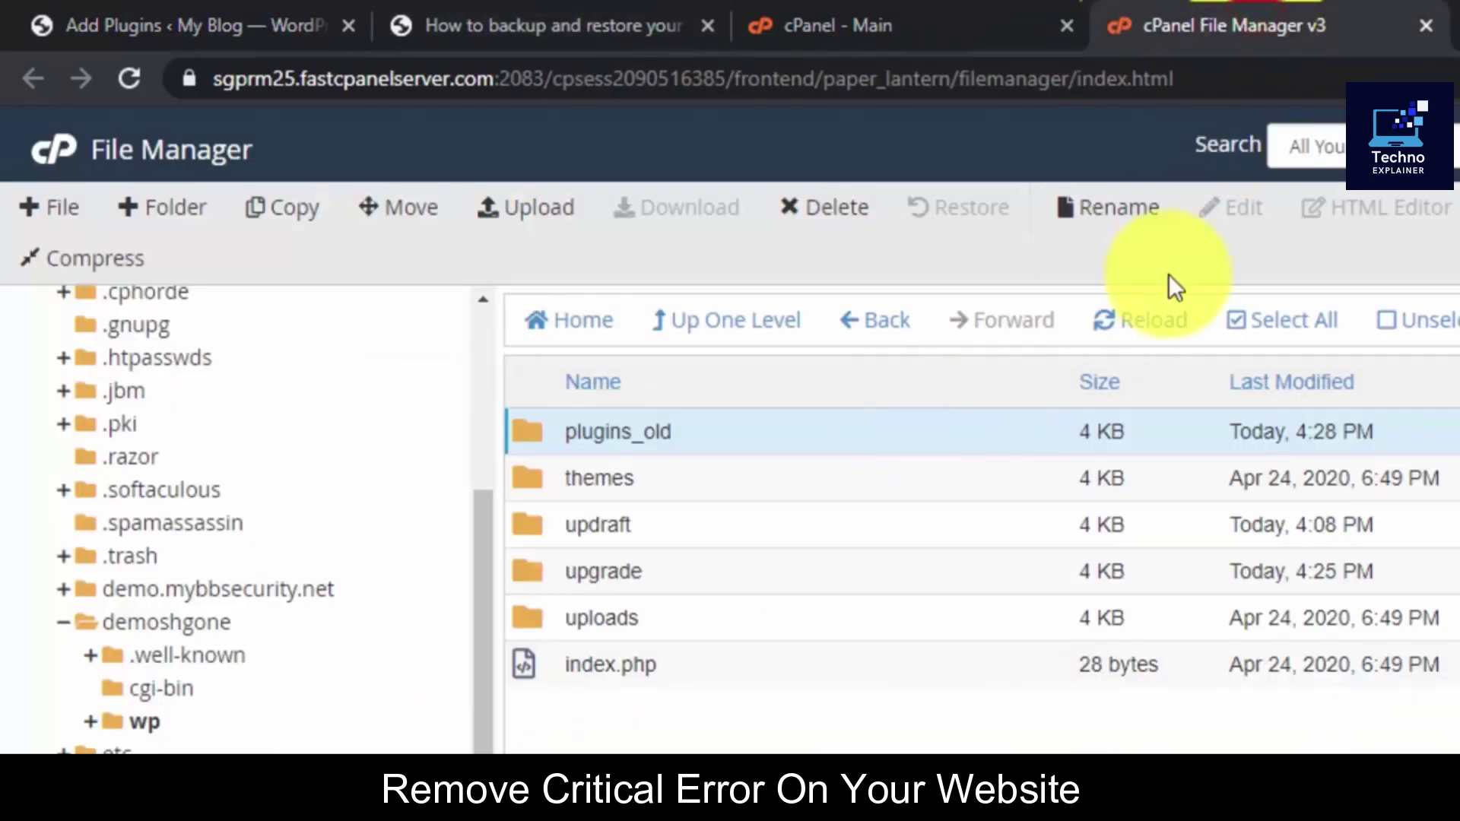
click(1153, 318)
click(665, 436)
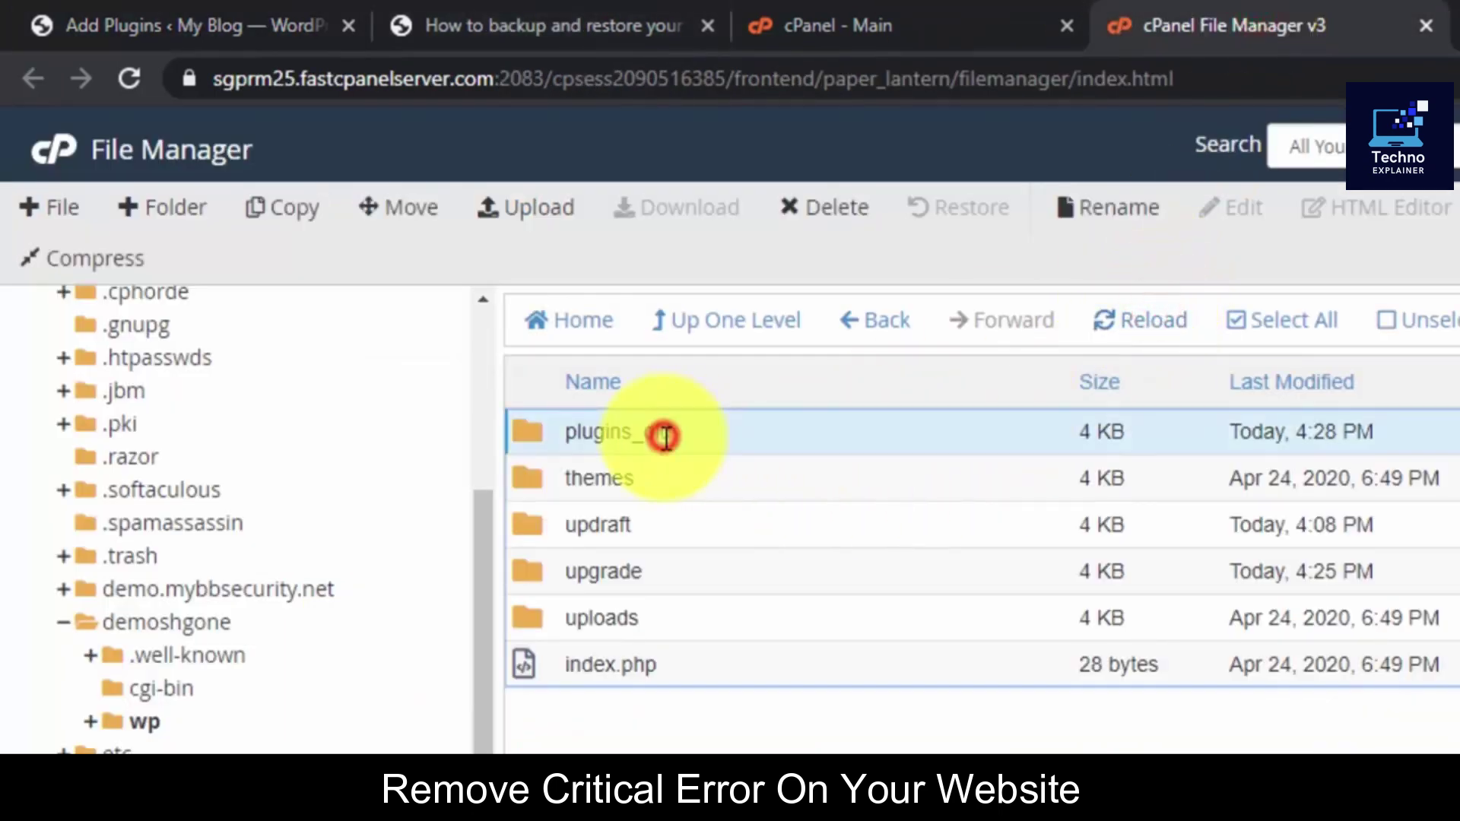
click(668, 431)
click(691, 434)
key(BackSpace)
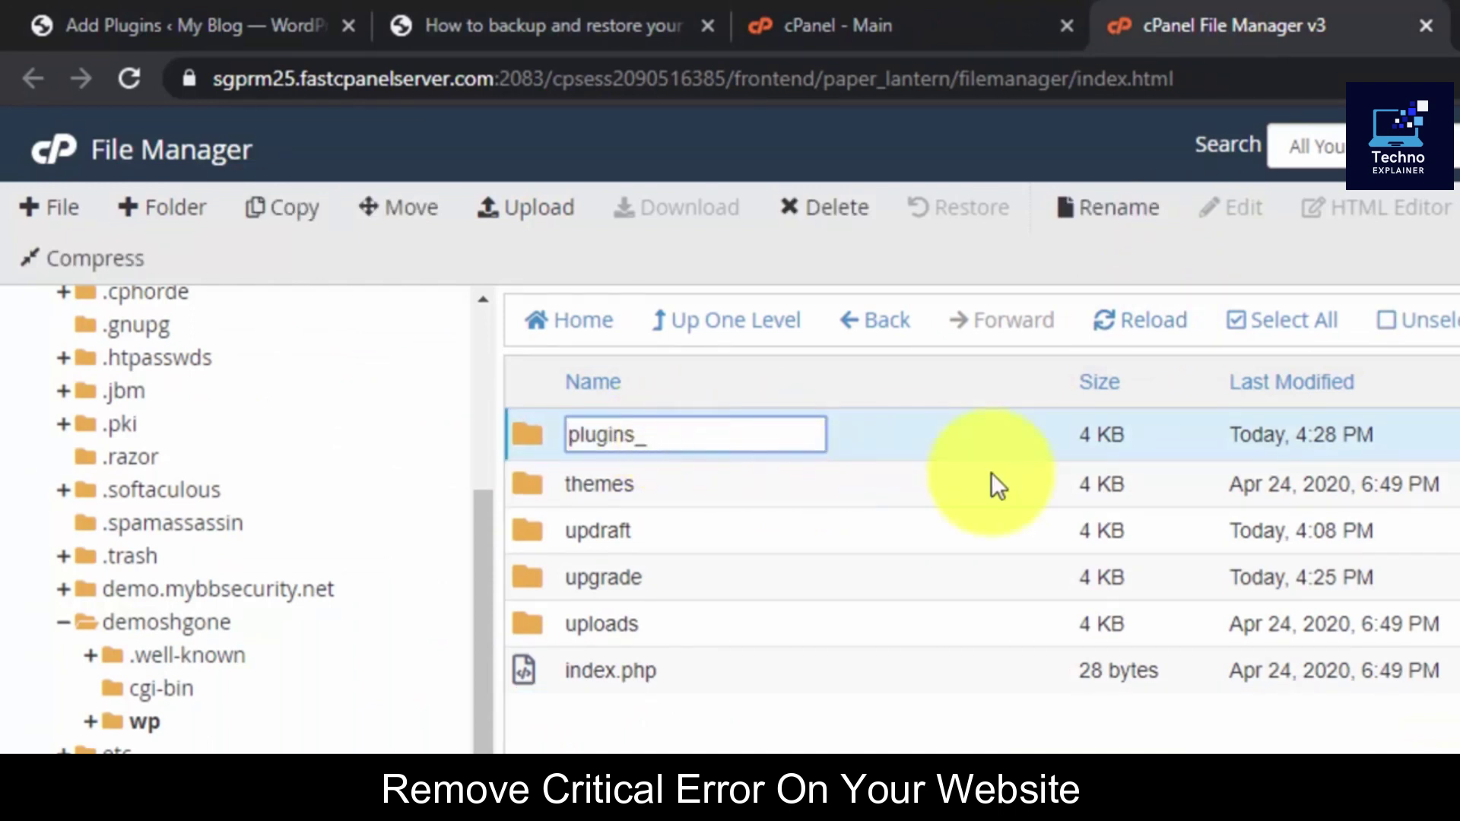
key(Return)
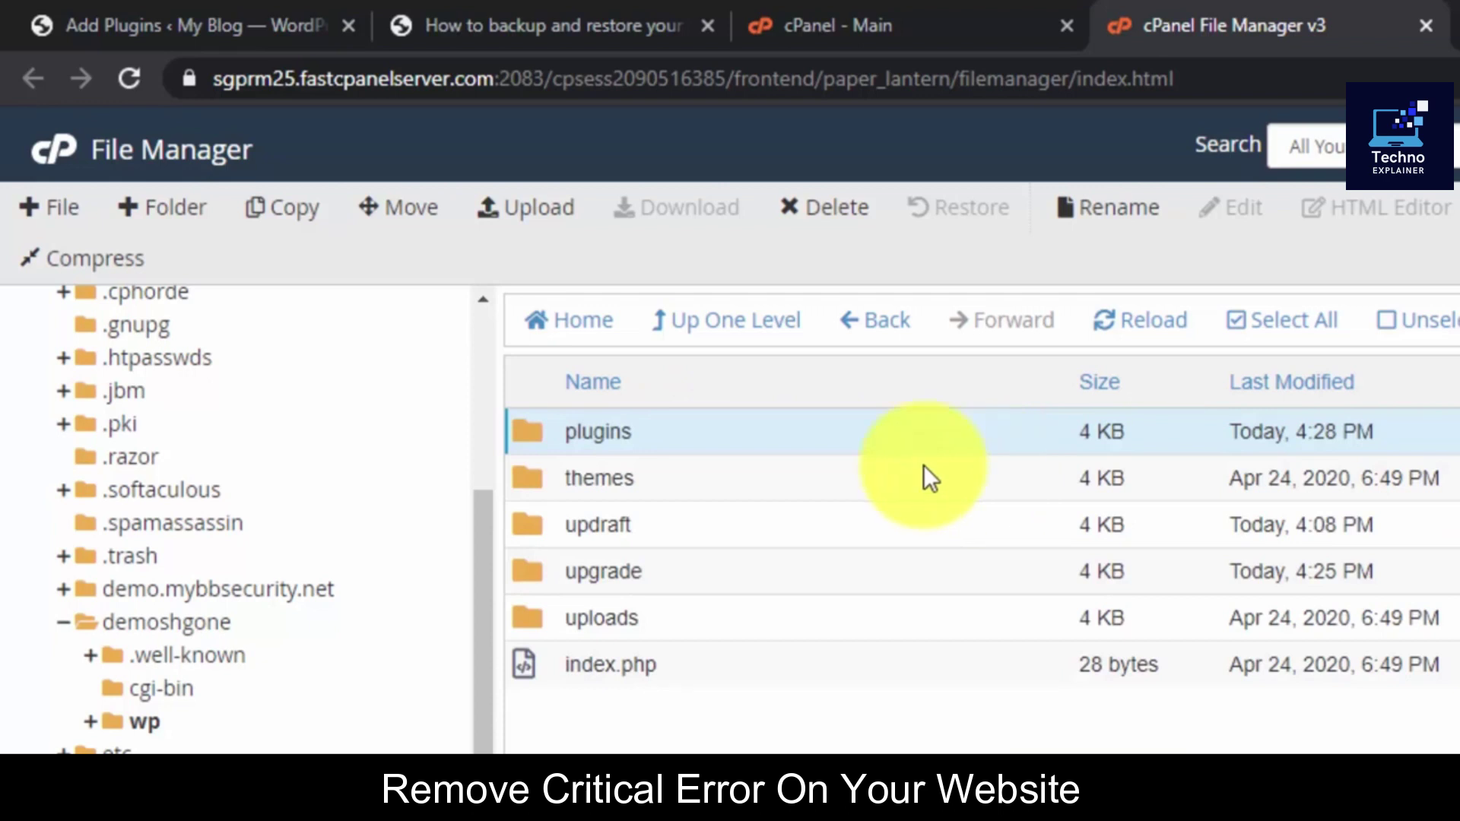
click(145, 17)
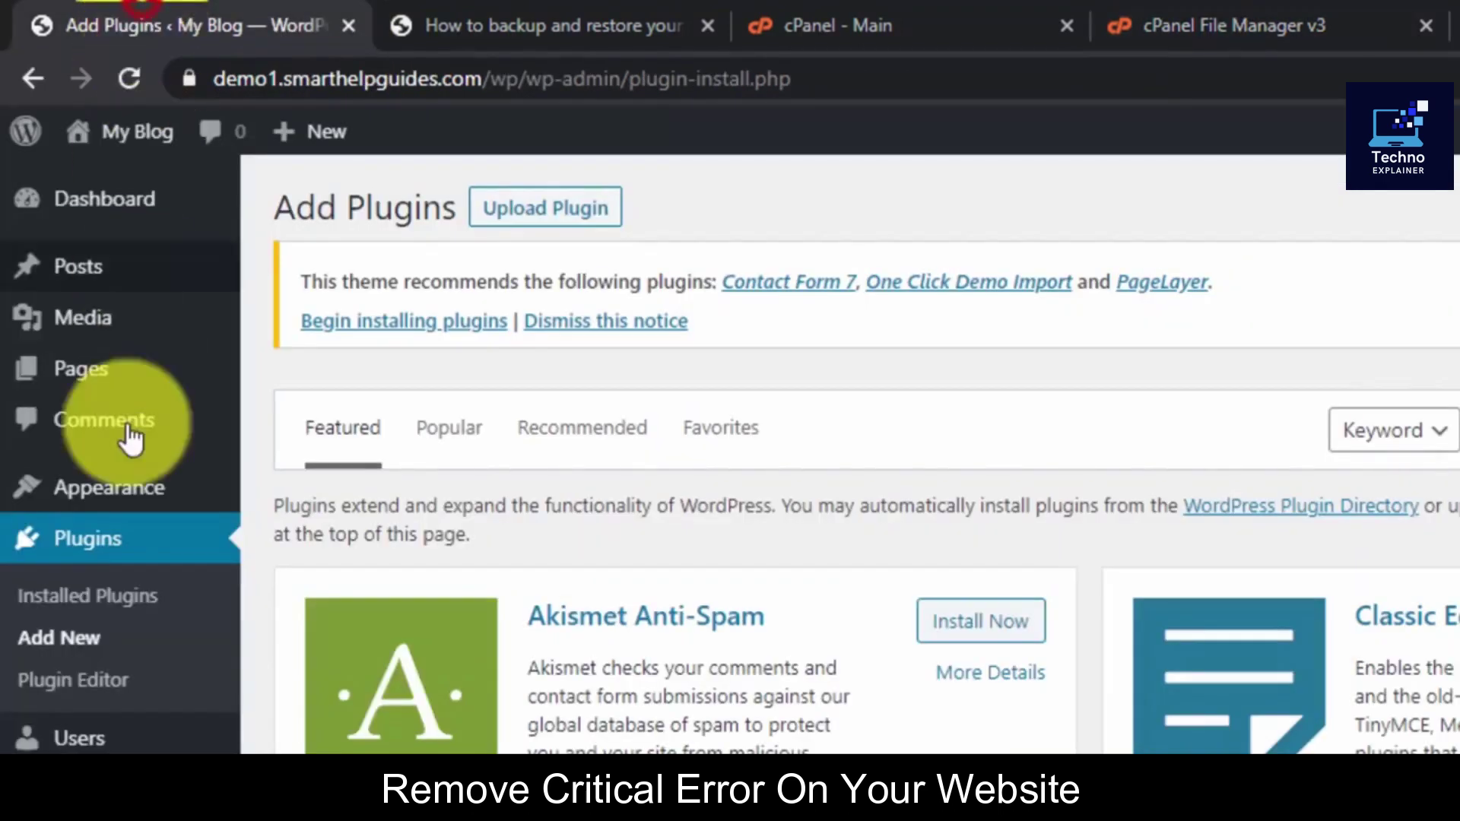
Activate Akismet Anti-Spam, leaving 1 active and 6 inactive of the 7 plugins.
click(76, 600)
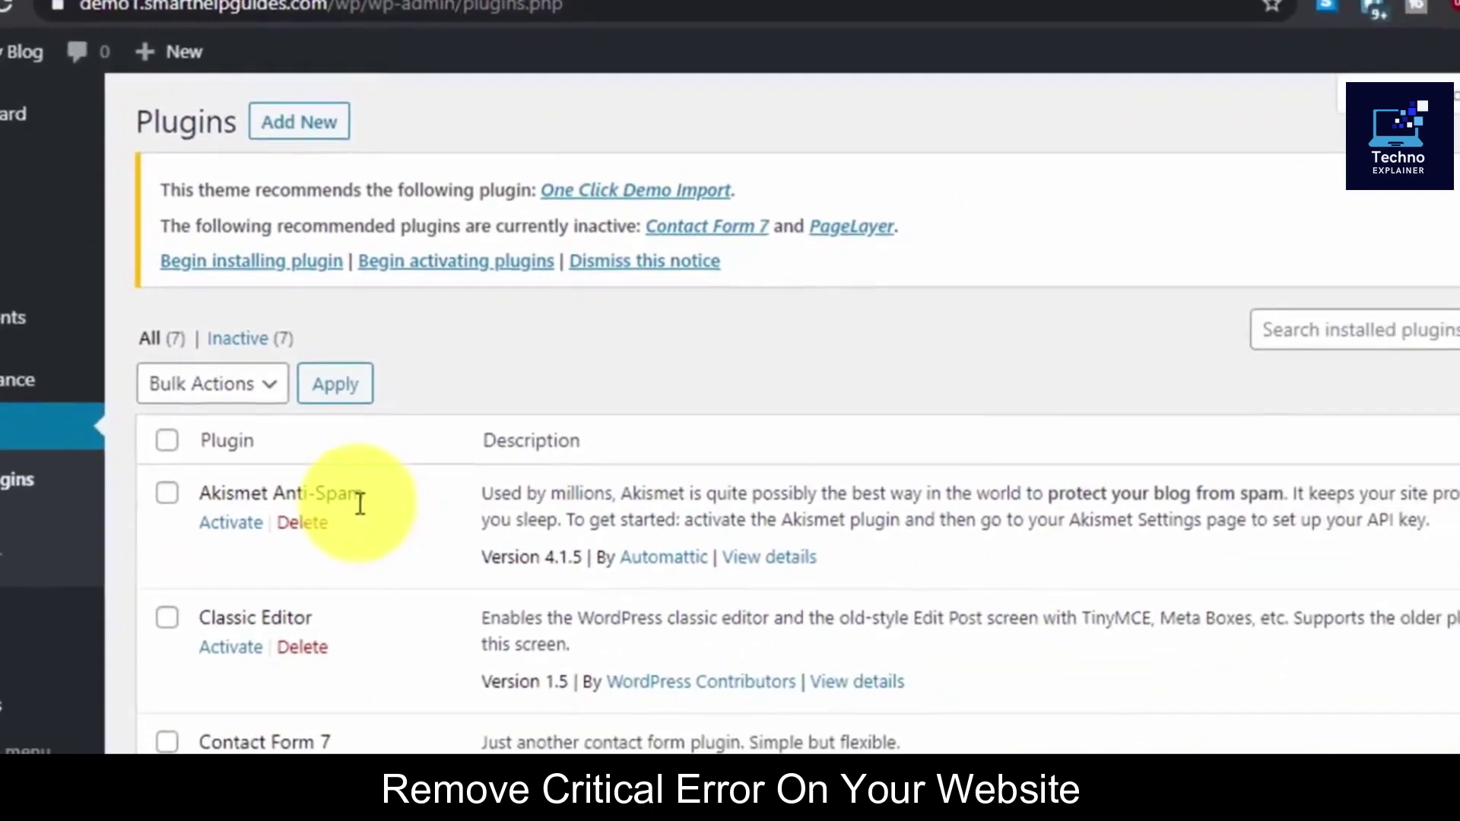
scroll(514, 622, down, 3)
scroll(244, 413, down, 3)
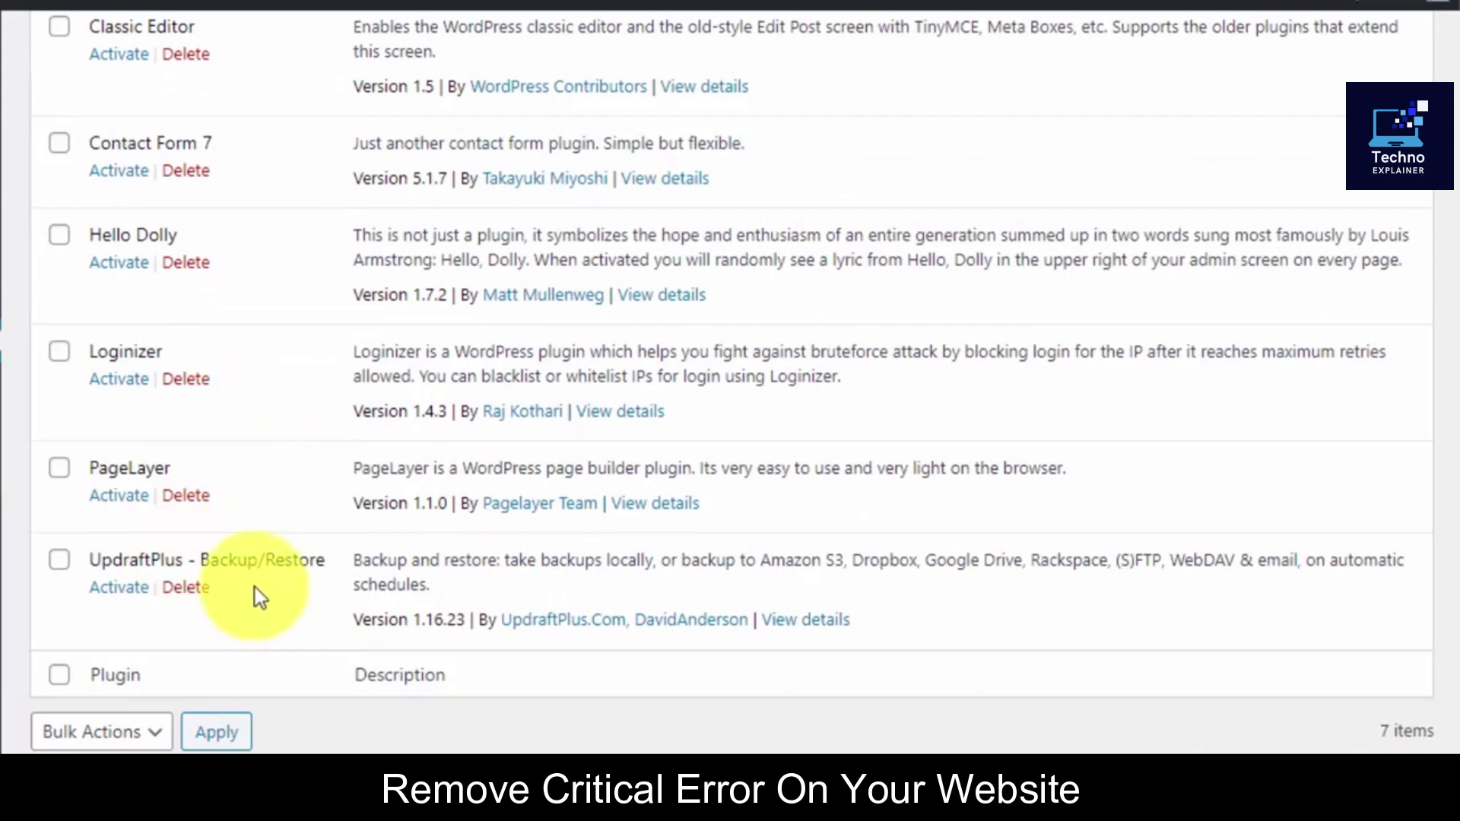
scroll(257, 569, up, 2)
scroll(256, 568, up, 3)
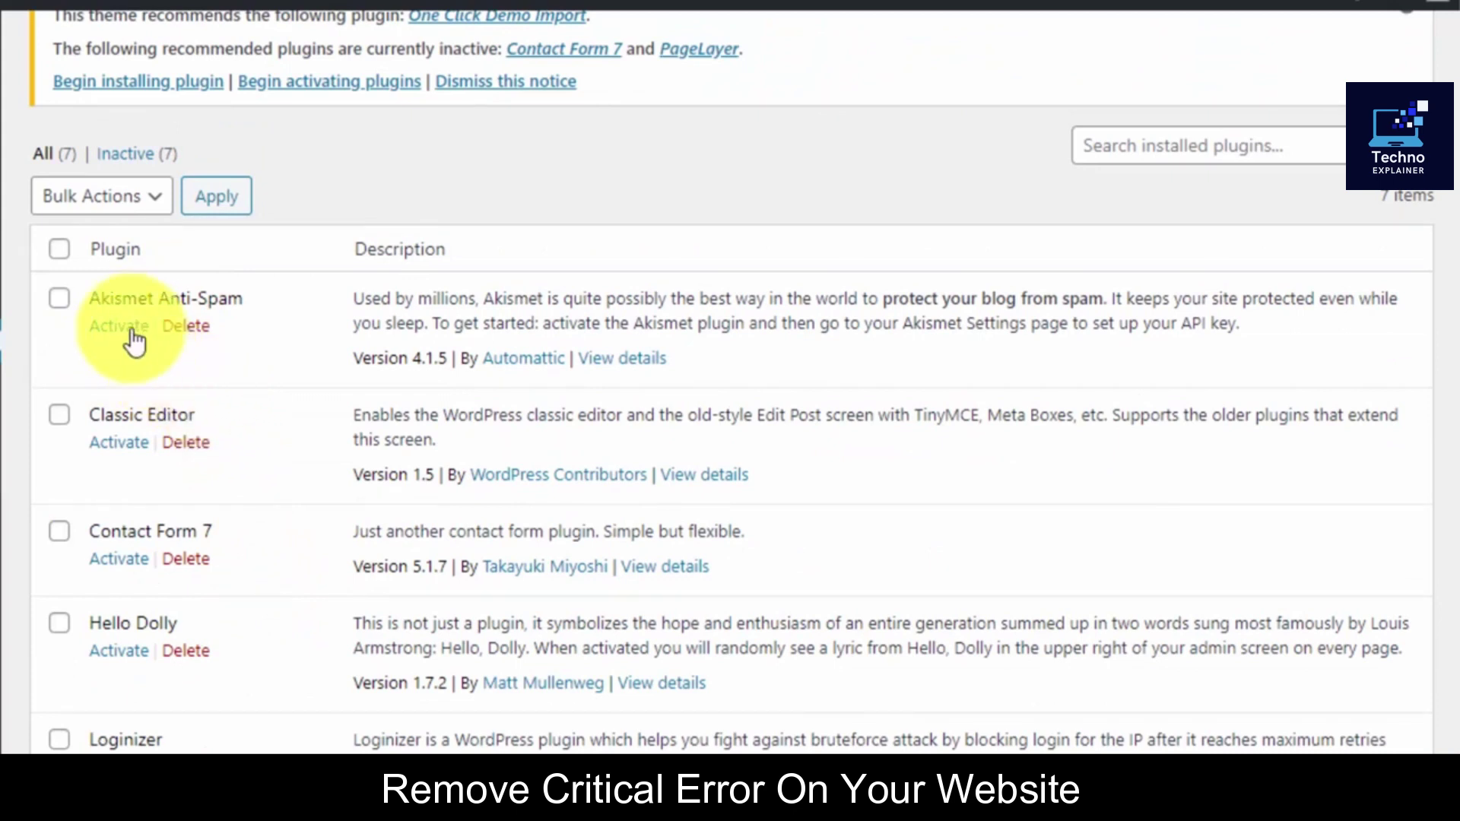
click(97, 323)
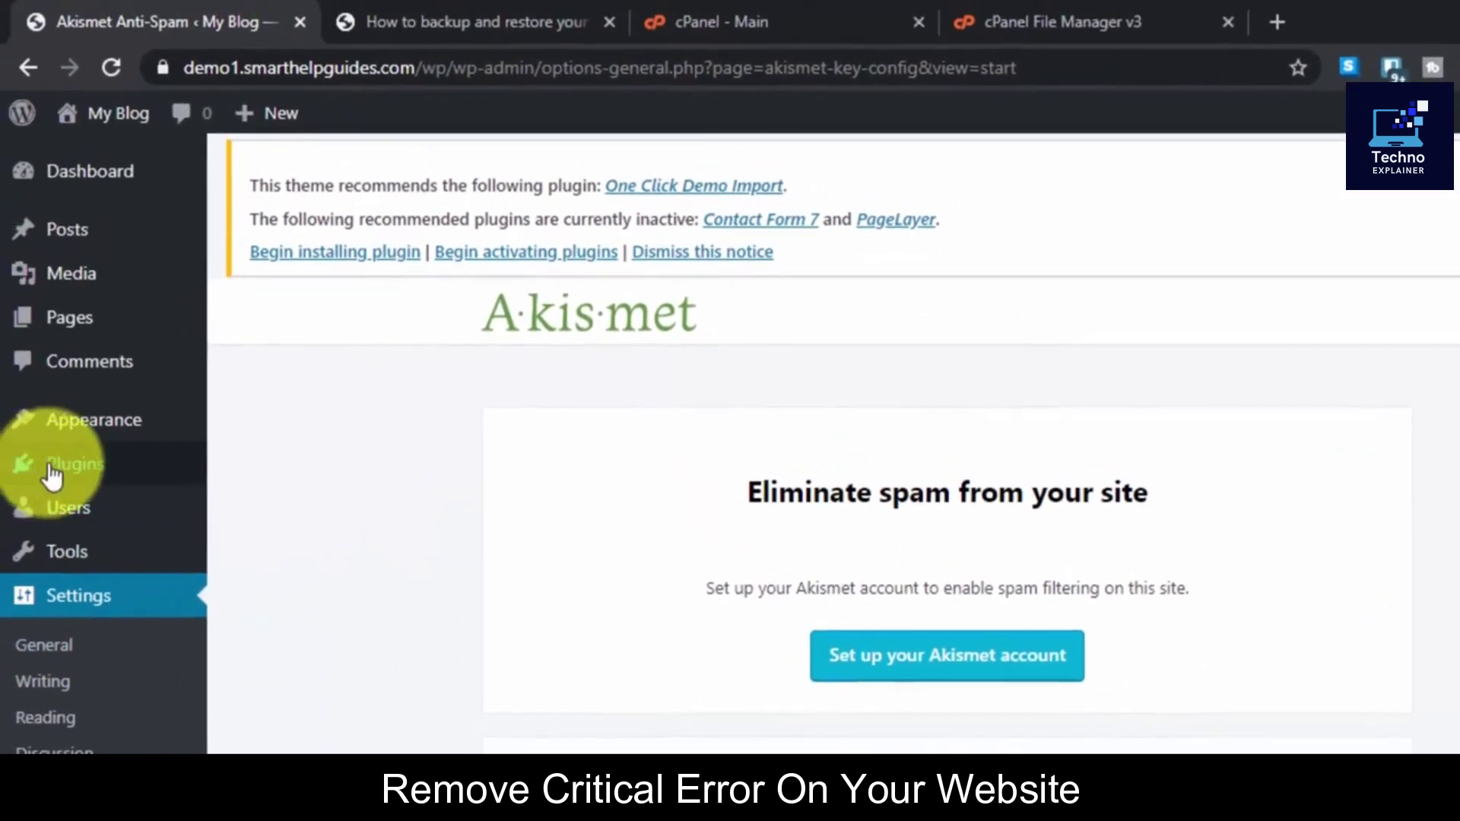
click(232, 468)
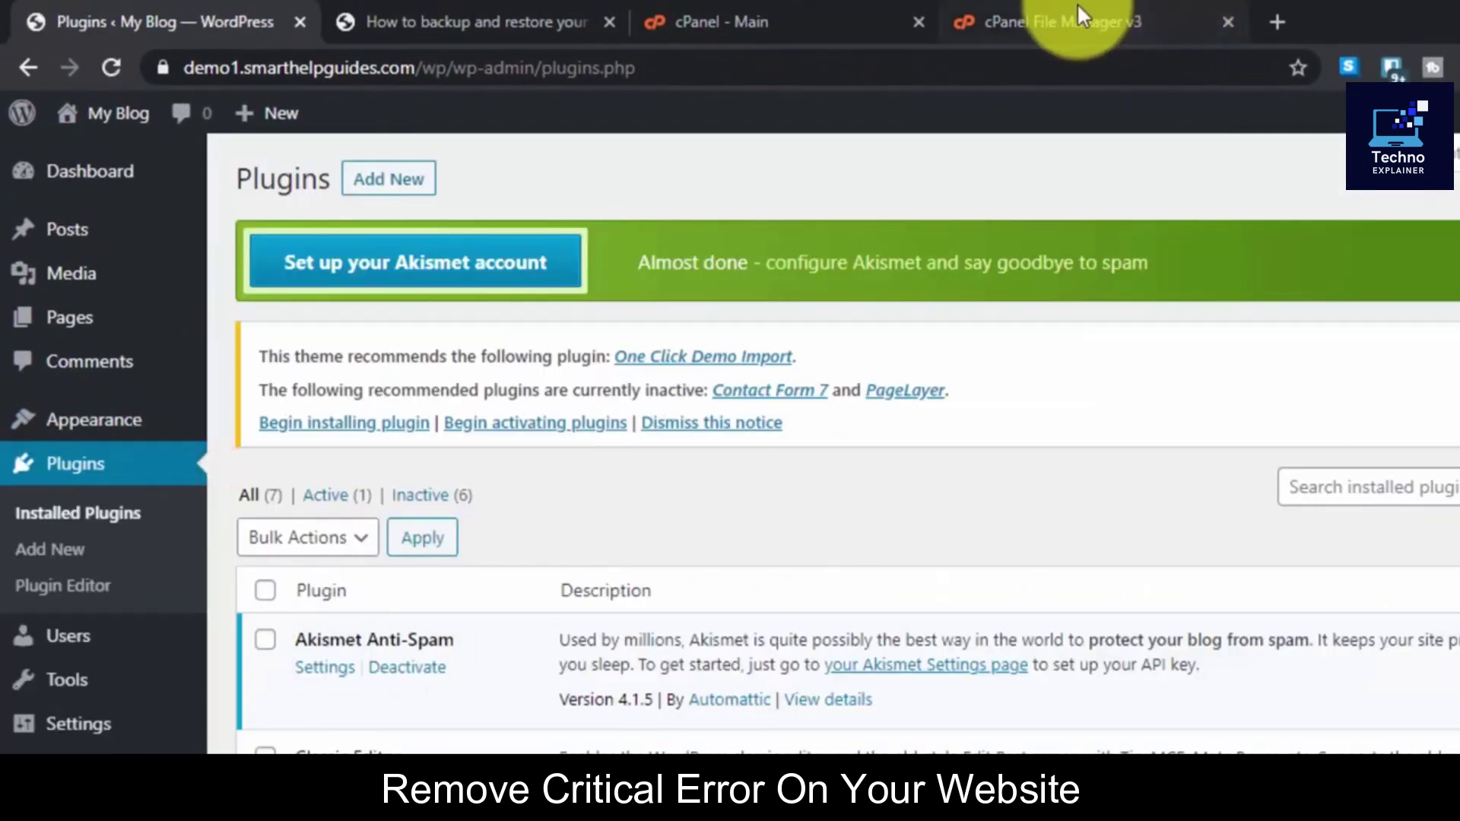
Open the plugins folder in File Manager and rename loginizer to loginizer_old.
click(1011, 19)
click(468, 365)
double_click(468, 365)
click(454, 491)
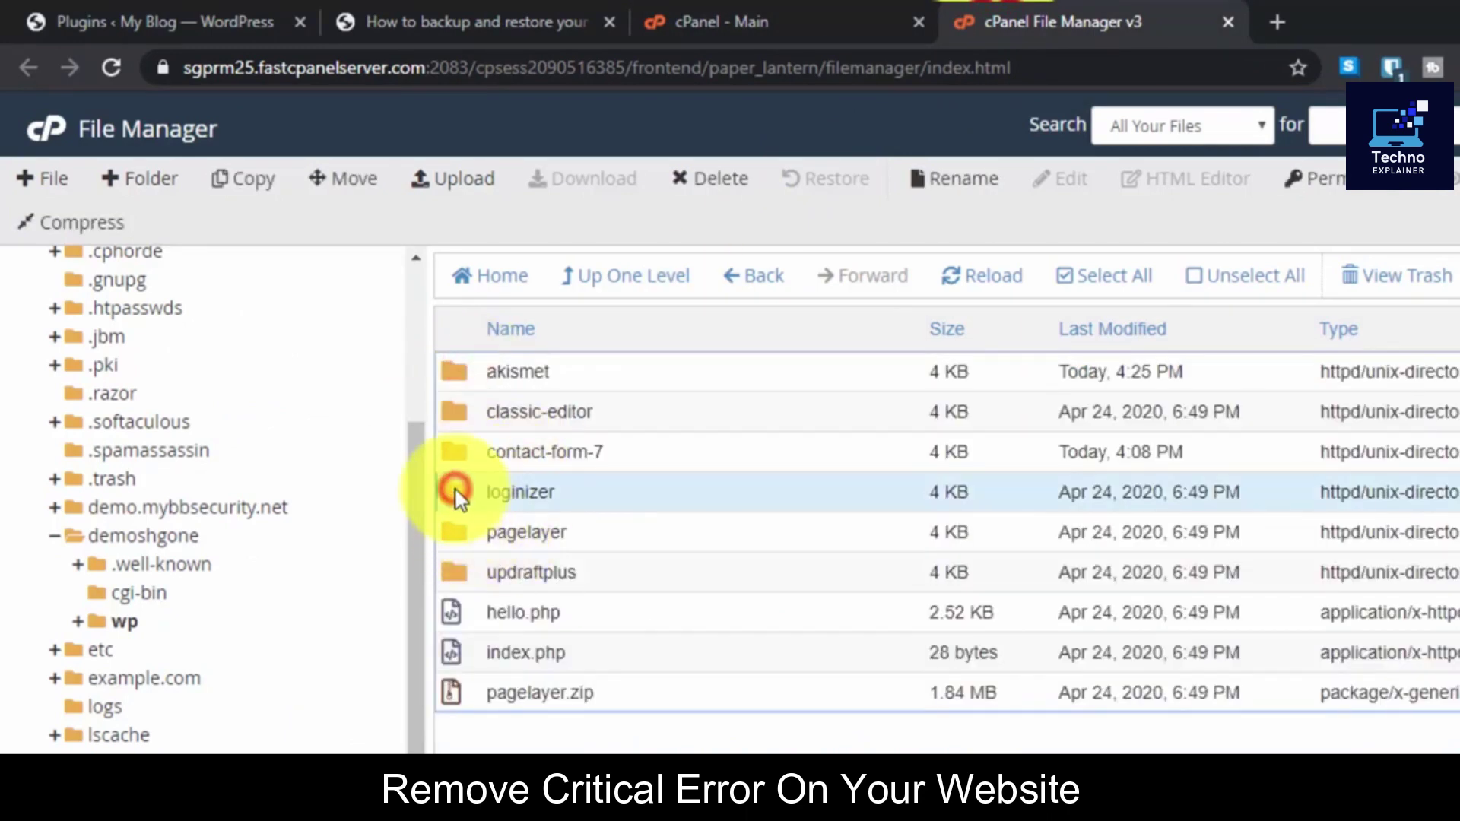
right_click(454, 490)
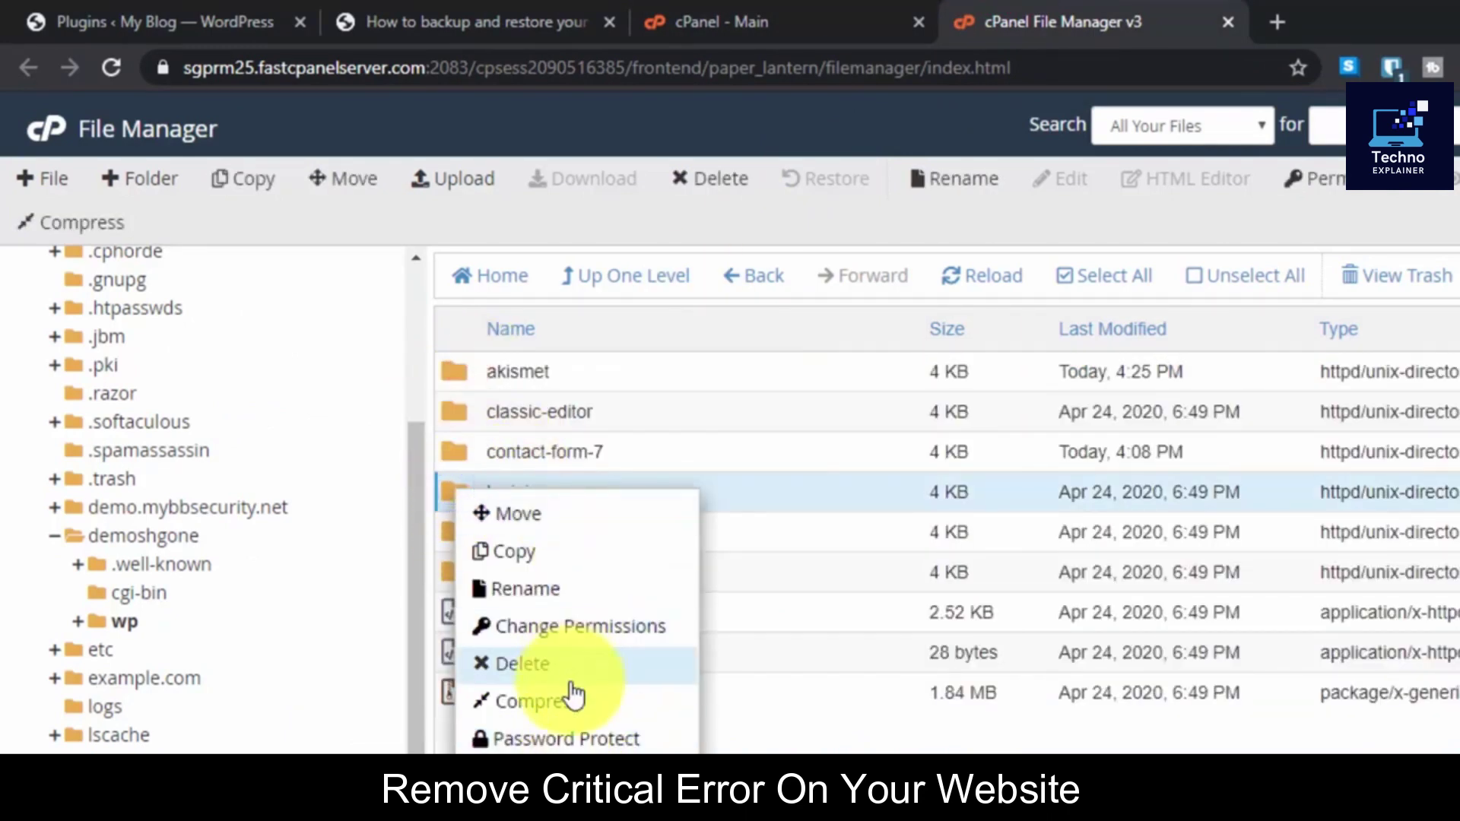
click(560, 592)
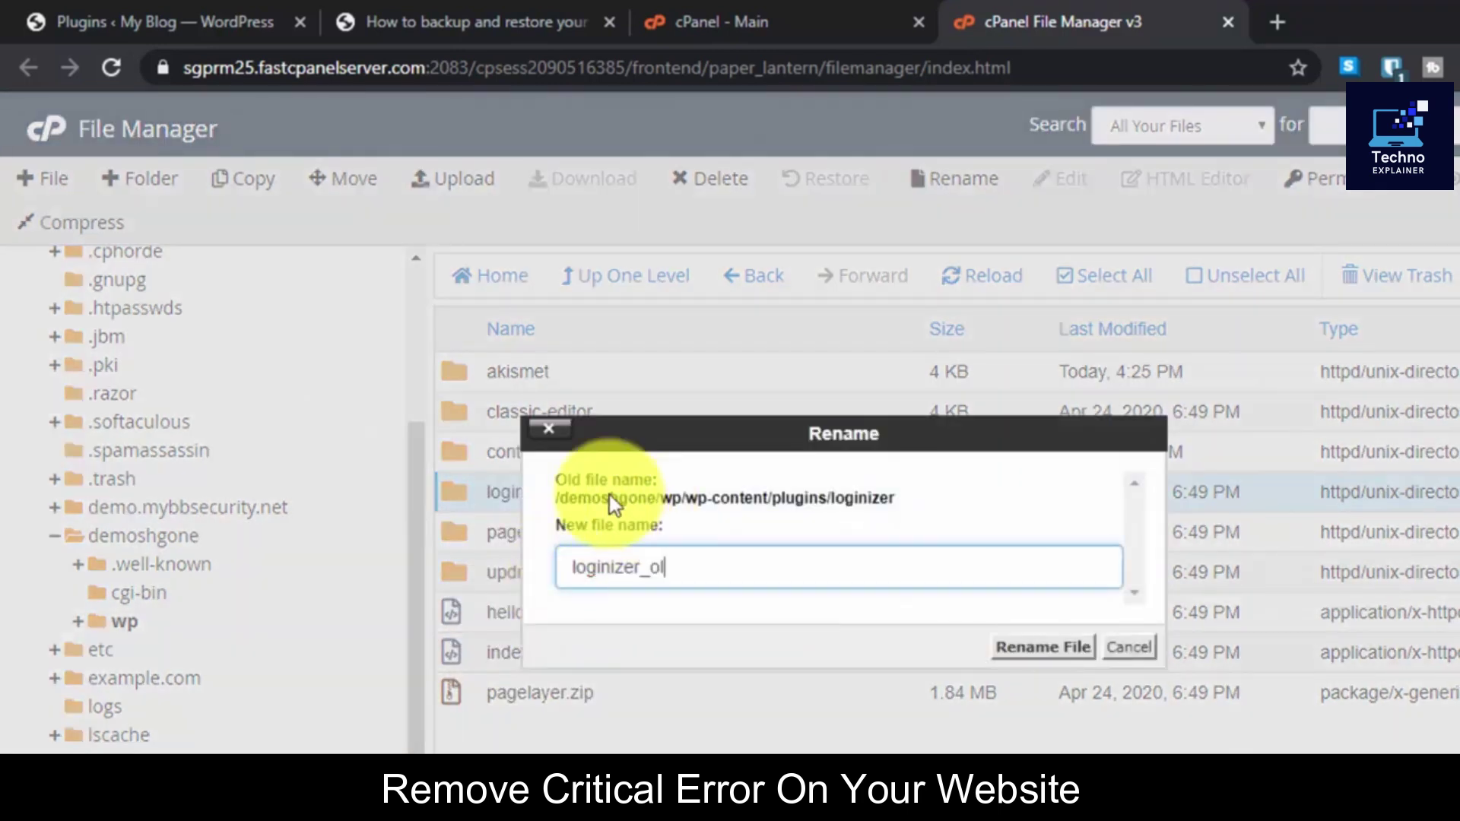
click(1029, 647)
Delete Loginizer from Installed Plugins, leaving 6 plugins with 1 active, then view the working Dashboard.
click(152, 19)
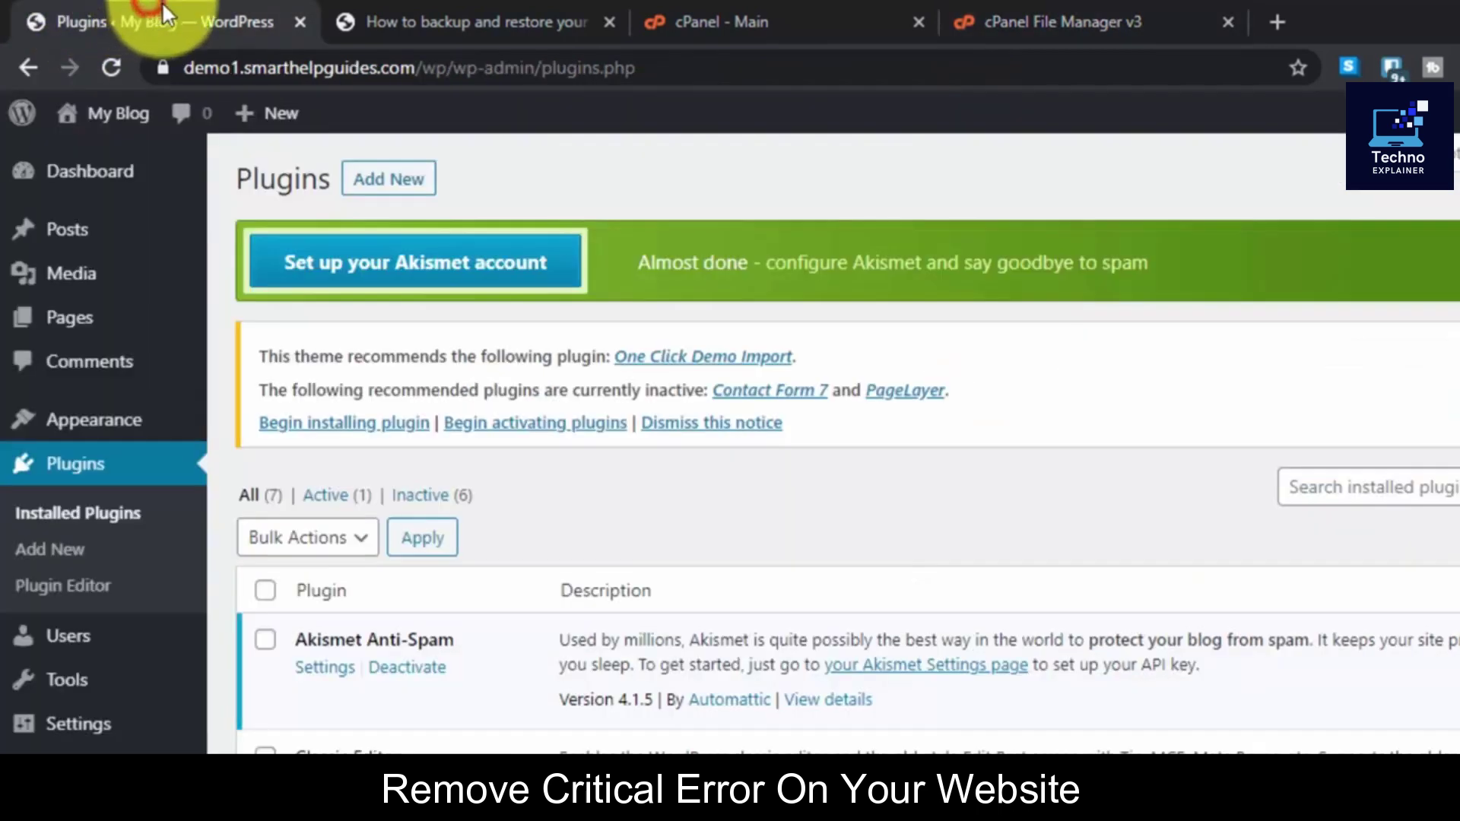
click(87, 515)
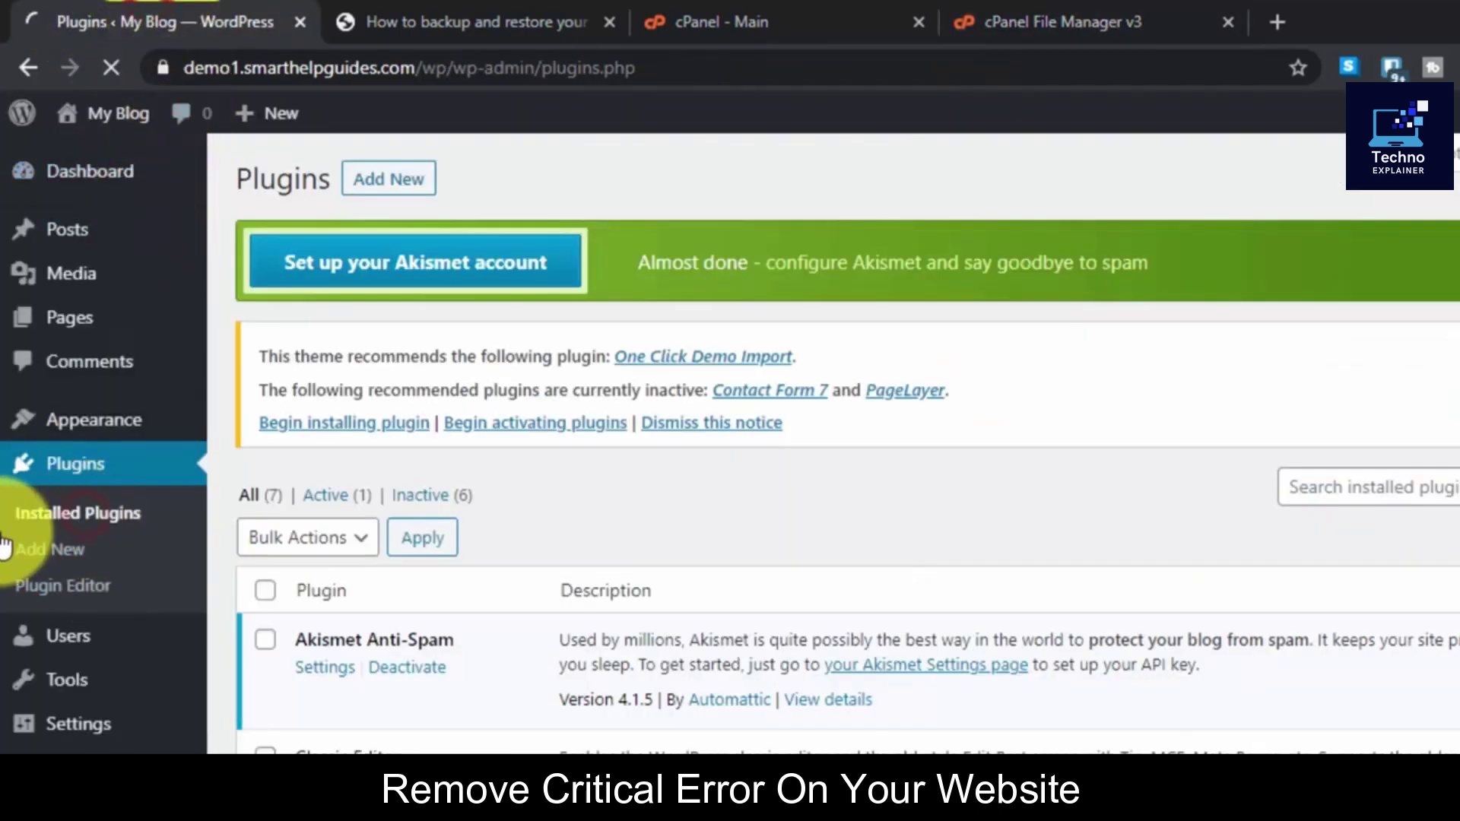
scroll(841, 604, down, 8)
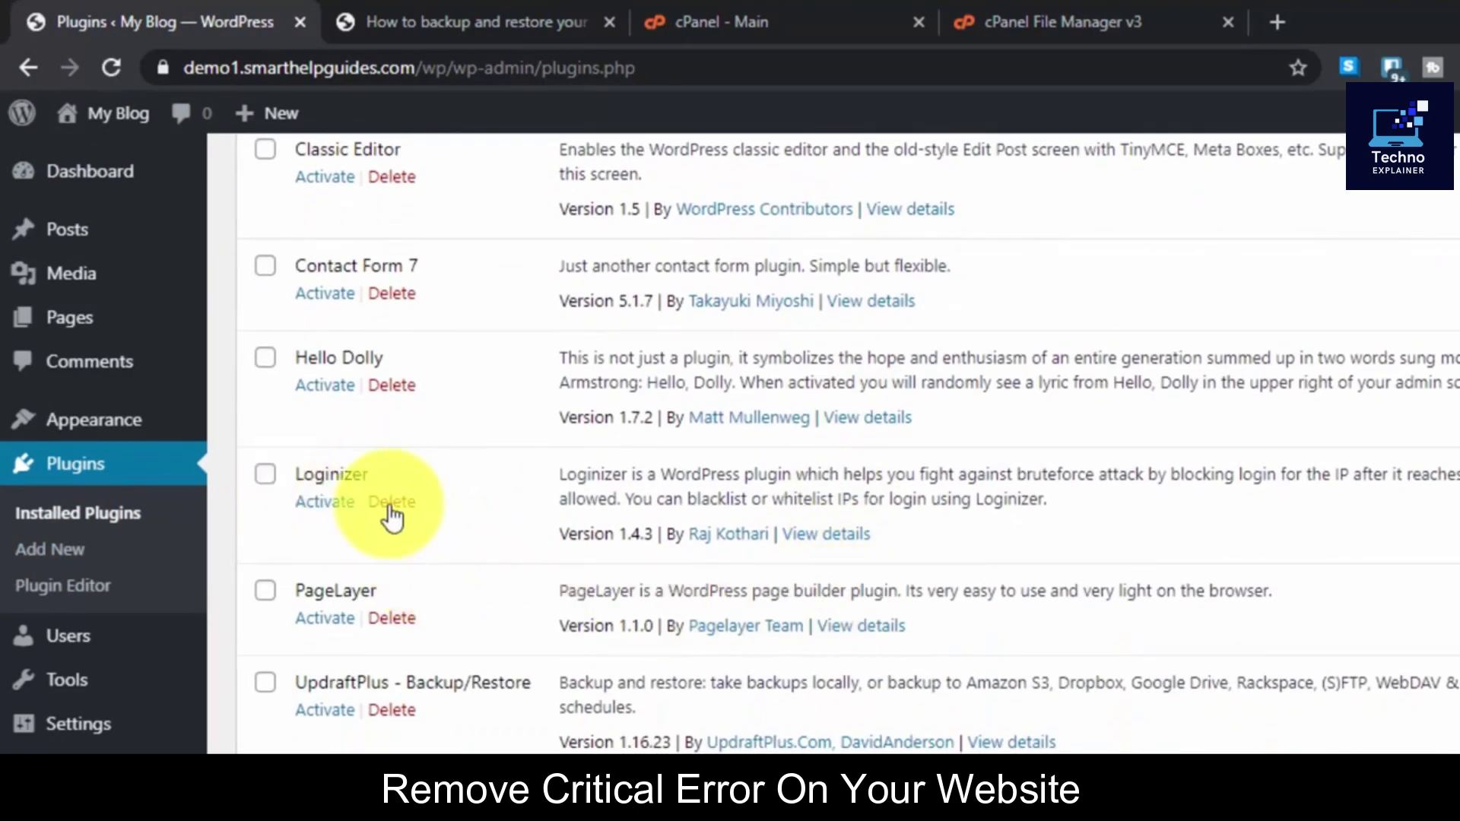
click(391, 503)
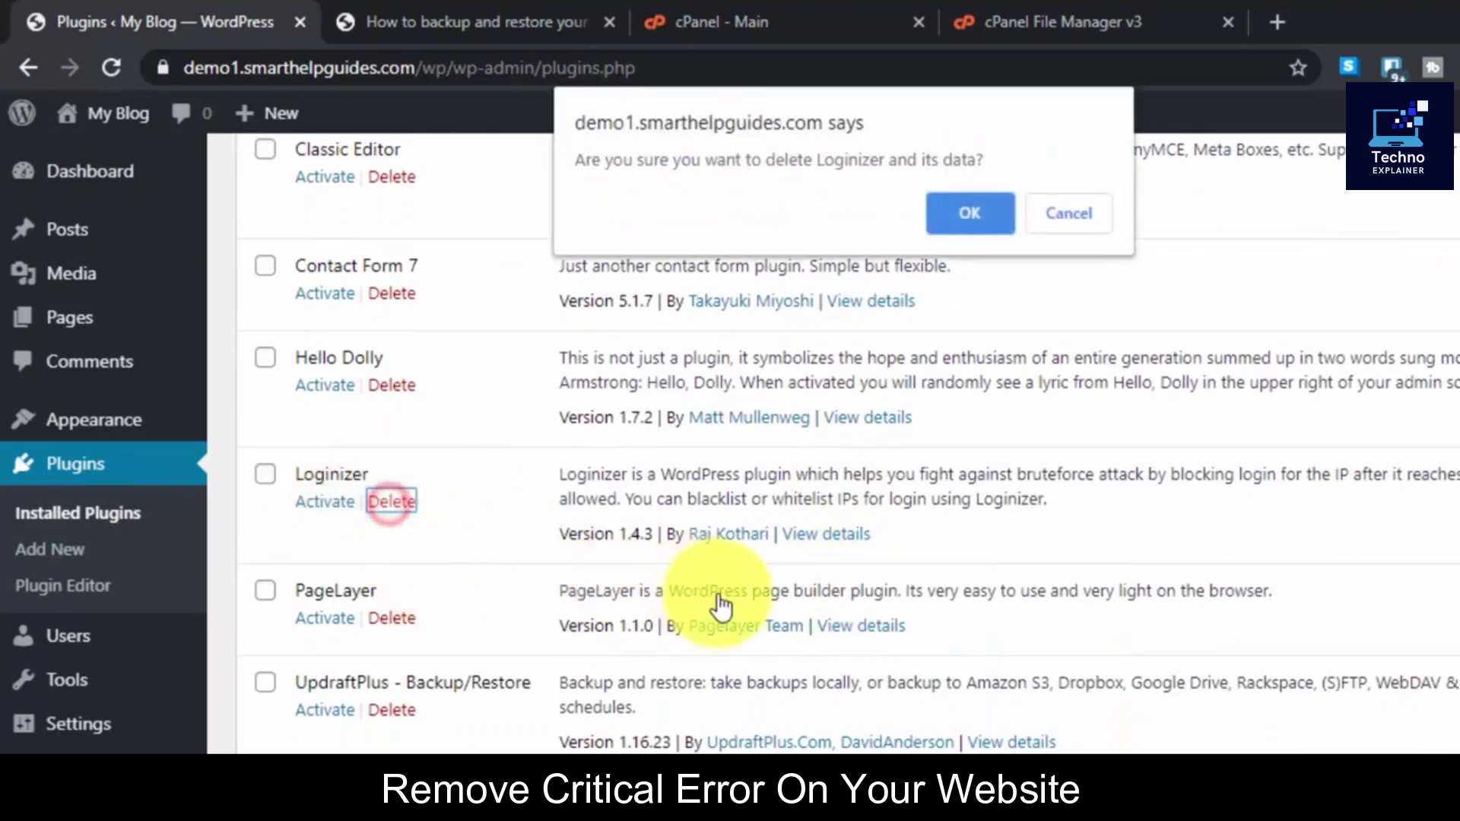
click(957, 213)
scroll(864, 502, up, 8)
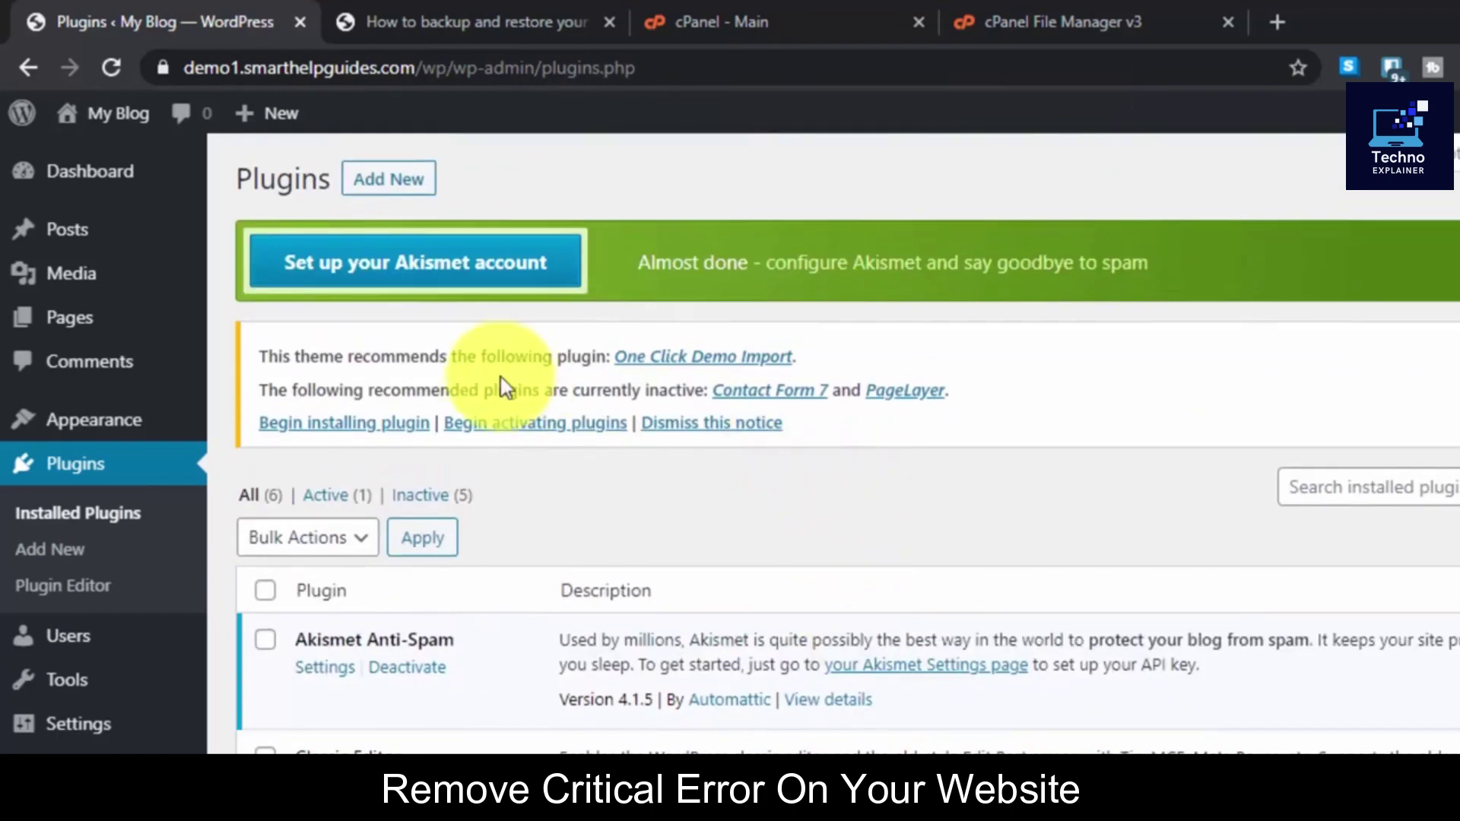
click(89, 181)
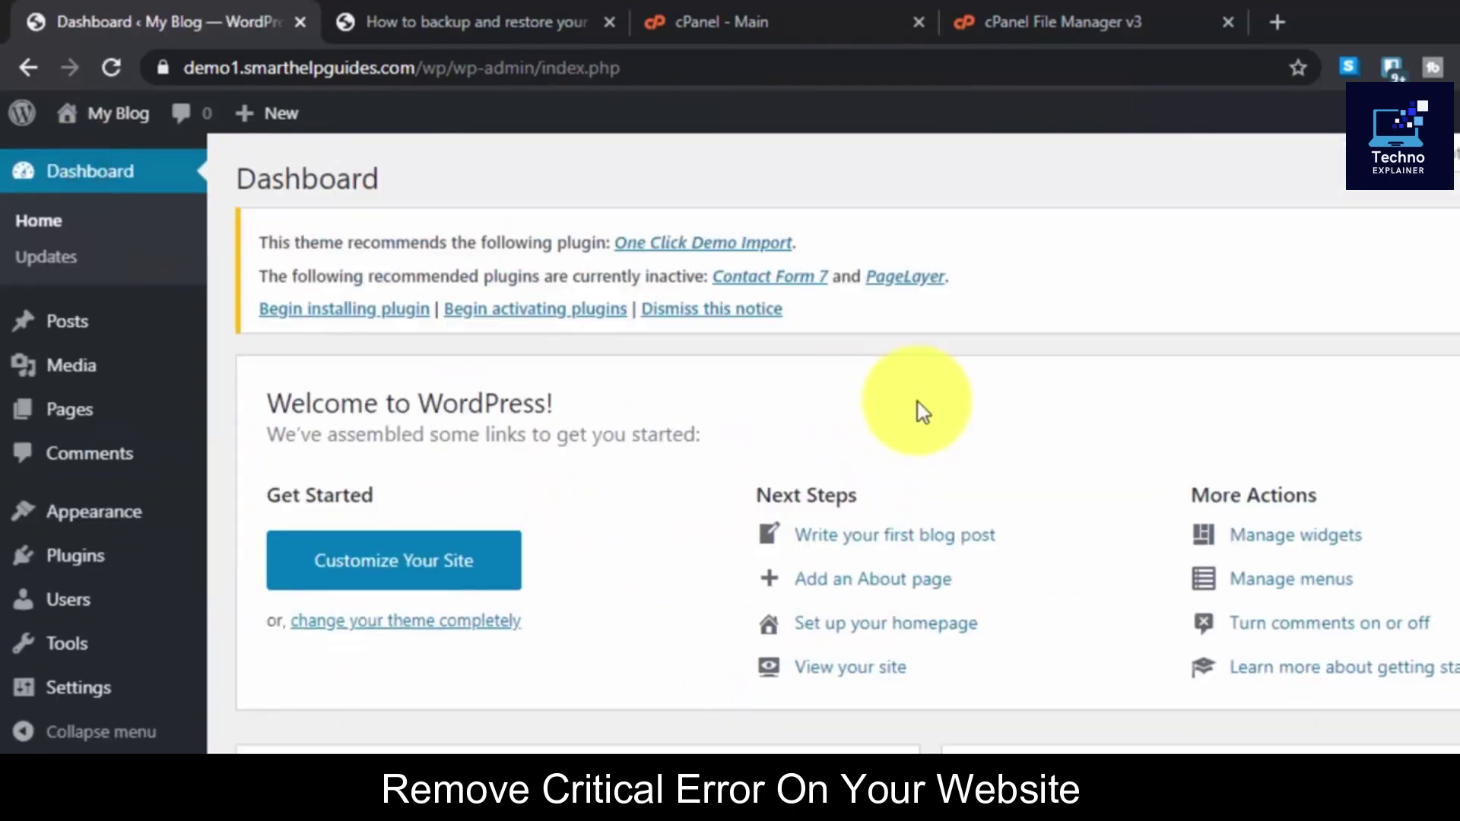